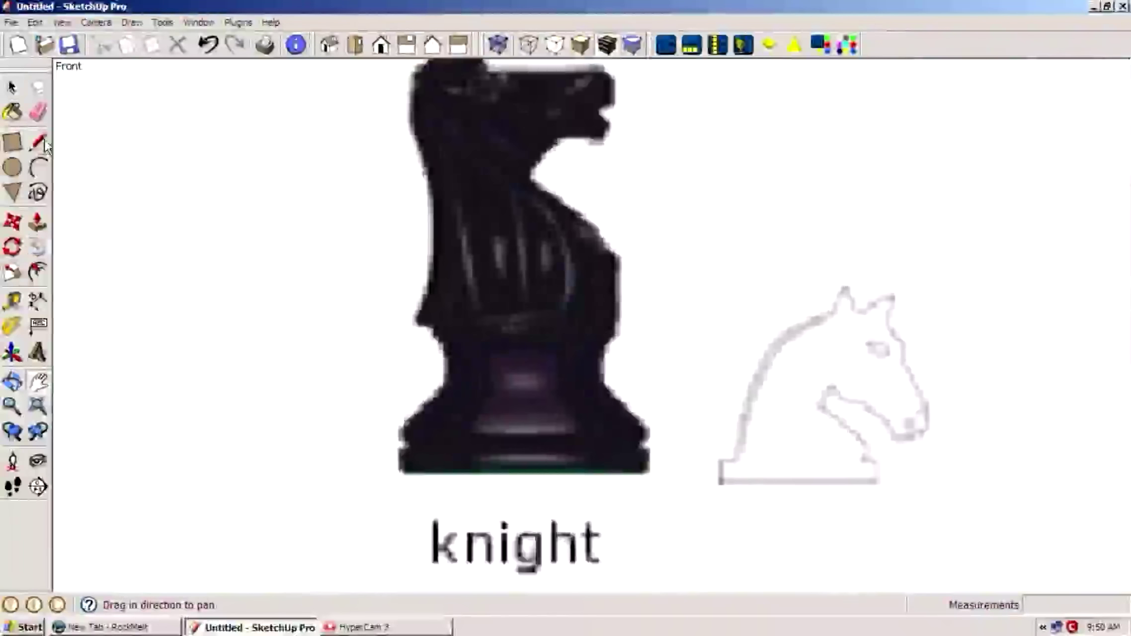
# Draw the knight base's bottom edge and a large arc for its right-side curve.
pyautogui.press('l')
pyautogui.click(400, 451)
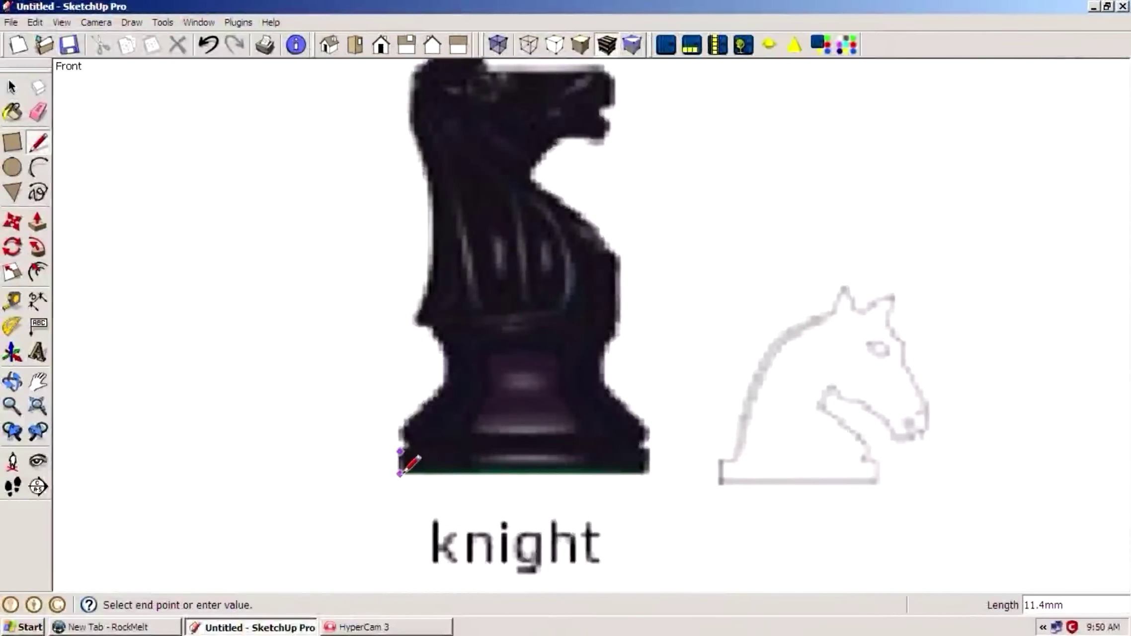
pyautogui.scroll(3, 646, 449)
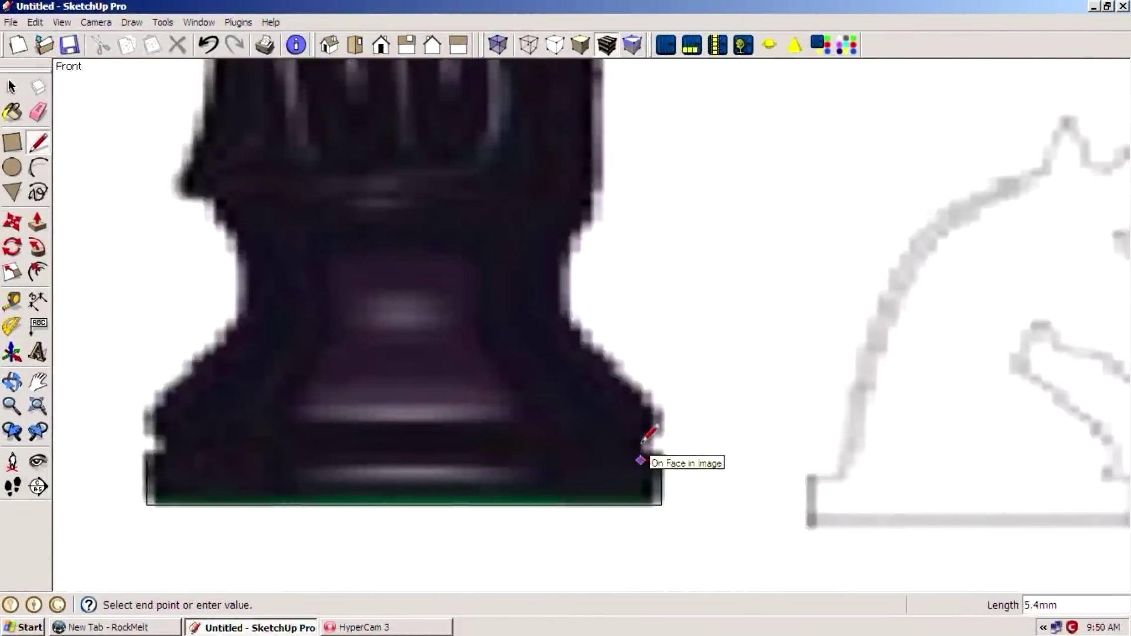
pyautogui.click(661, 434)
pyautogui.press('a')
pyautogui.click(651, 405)
pyautogui.hotkey('ctrl', 'z')
pyautogui.click(662, 436)
pyautogui.click(563, 318)
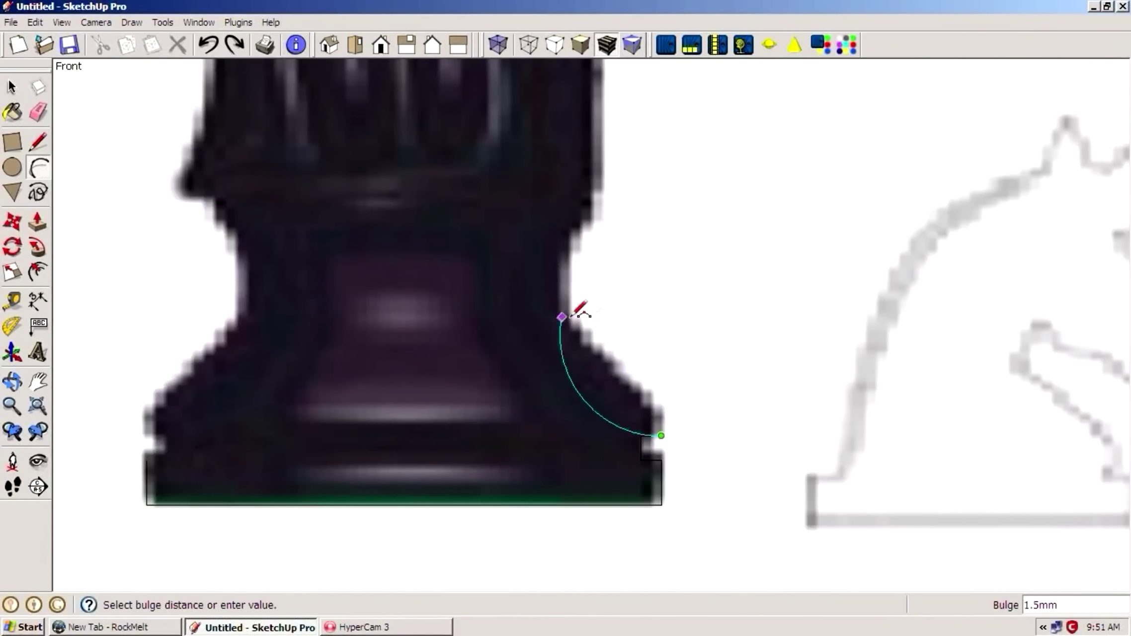
# Trace the short left edge and the left-side arc of the base profile.
pyautogui.press('l')
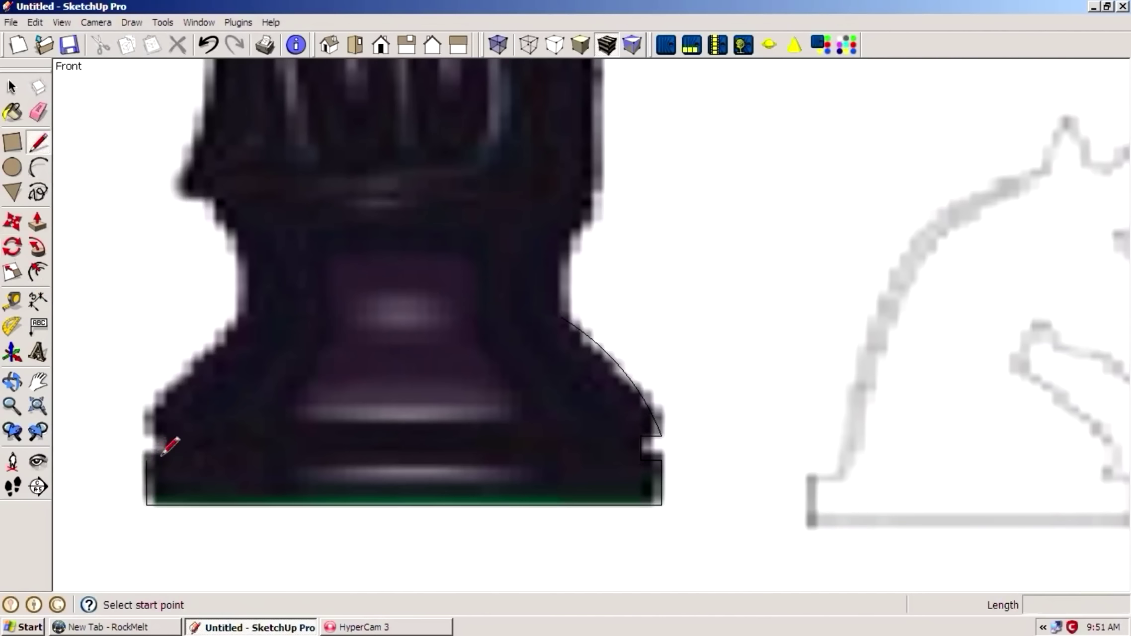
pyautogui.click(146, 459)
pyautogui.click(39, 170)
pyautogui.click(146, 435)
pyautogui.doubleClick(237, 323)
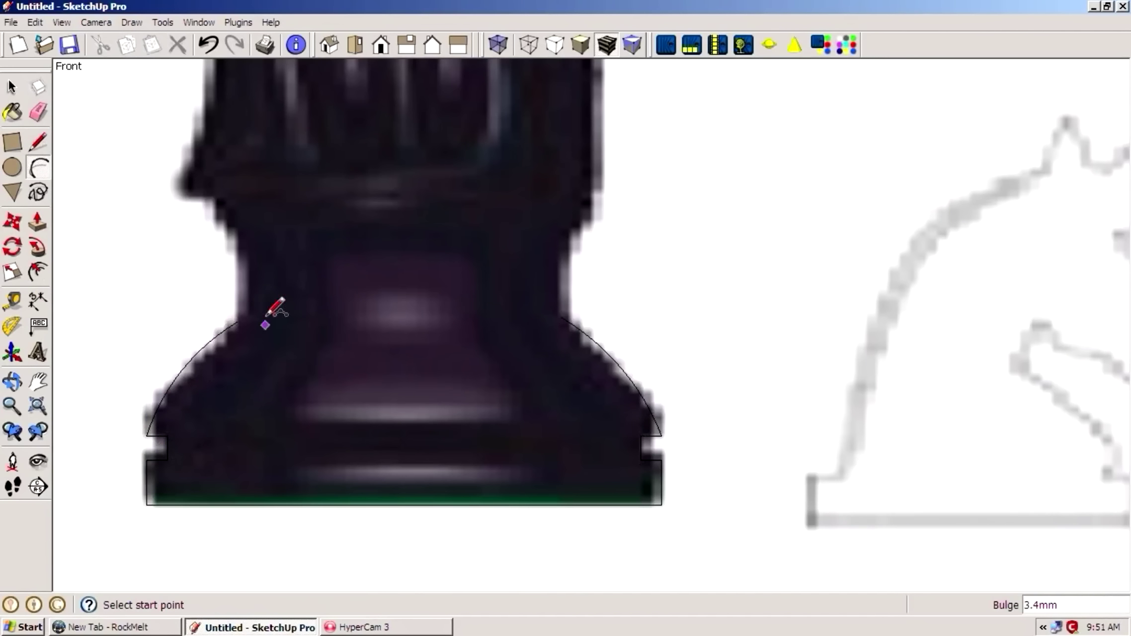
pyautogui.scroll(1, 253, 291)
# Draw edges up the neck and across its top, closing the base outline into a face.
pyautogui.press('l')
pyautogui.click(236, 324)
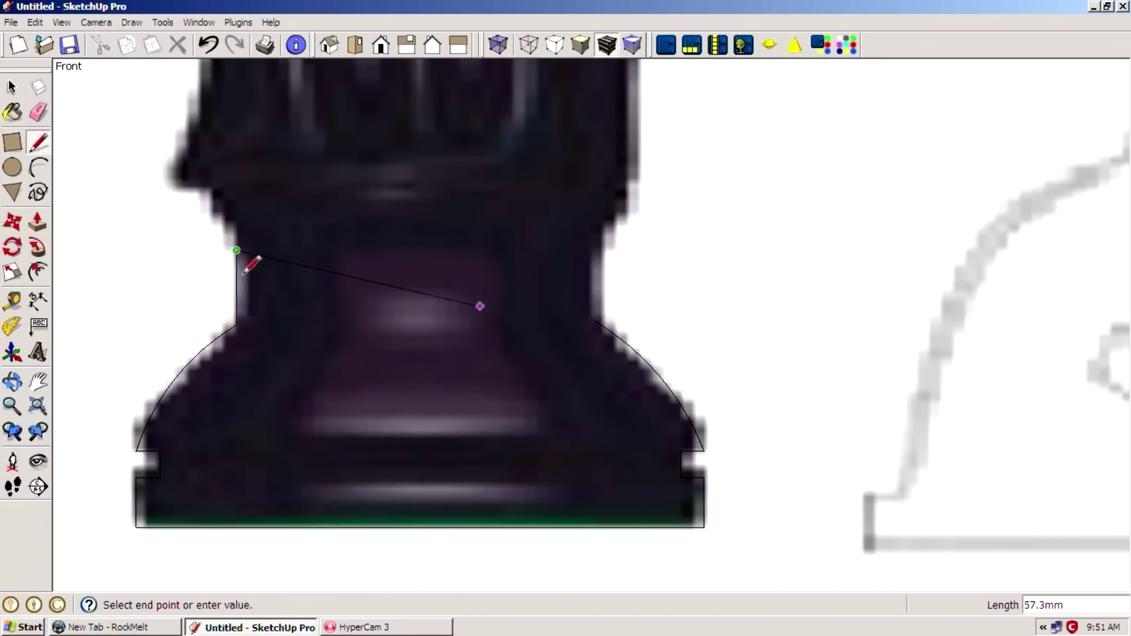
pyautogui.click(594, 249)
pyautogui.scroll(-1, 576, 473)
pyautogui.scroll(-1, 580, 490)
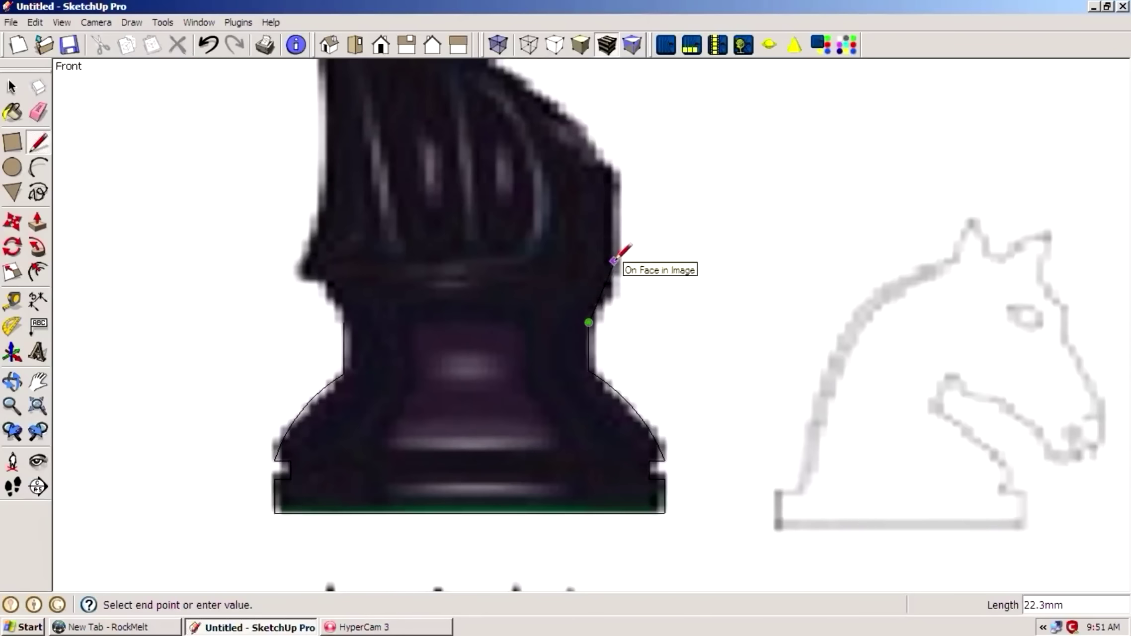
pyautogui.click(297, 259)
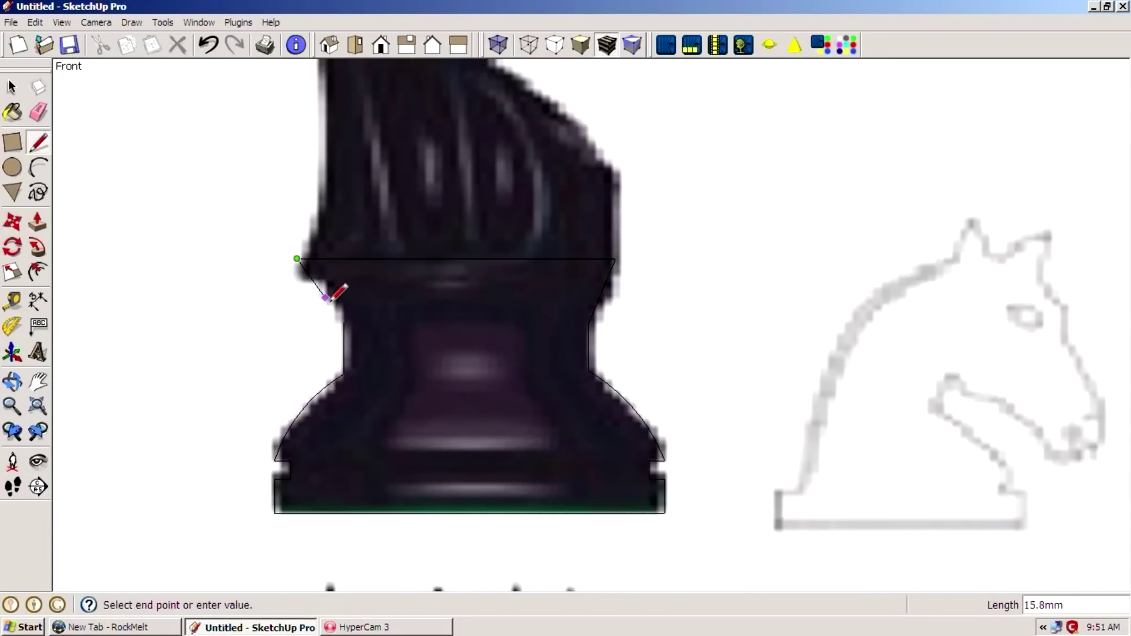
pyautogui.click(343, 322)
pyautogui.scroll(-1, 377, 353)
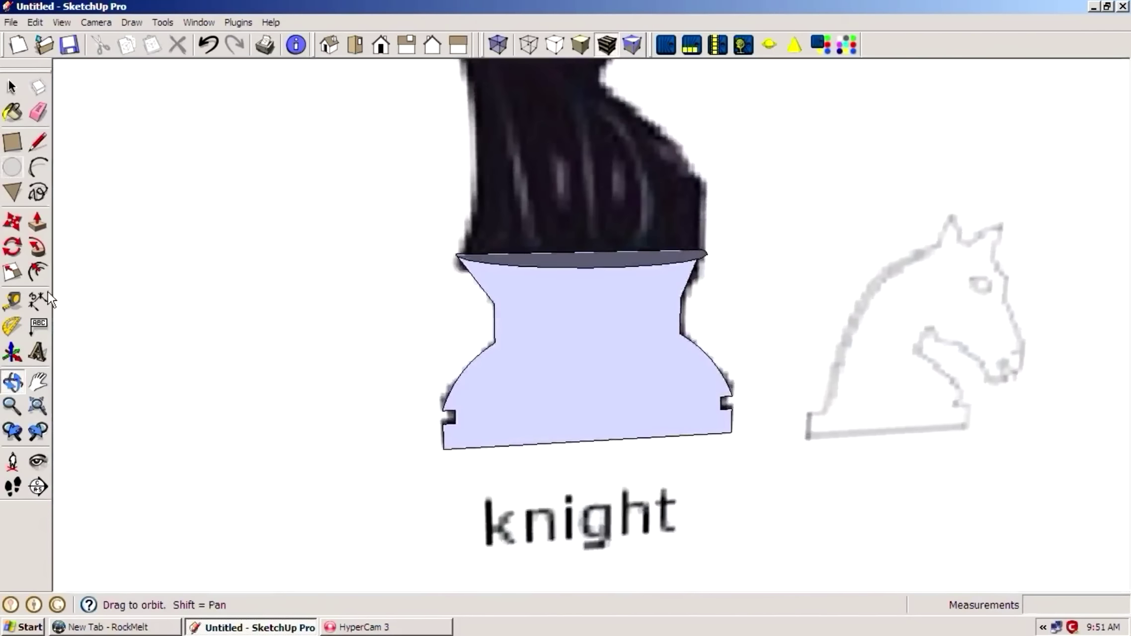
# Undo a partial Follow Me sweep, then select and move the profile's top face.
pyautogui.click(37, 247)
pyautogui.moveTo(538, 313); pyautogui.dragTo(571, 272)
pyautogui.hotkey('ctrl', 'z')
pyautogui.press('space')
pyautogui.scroll(2, 535, 262)
pyautogui.click(535, 262)
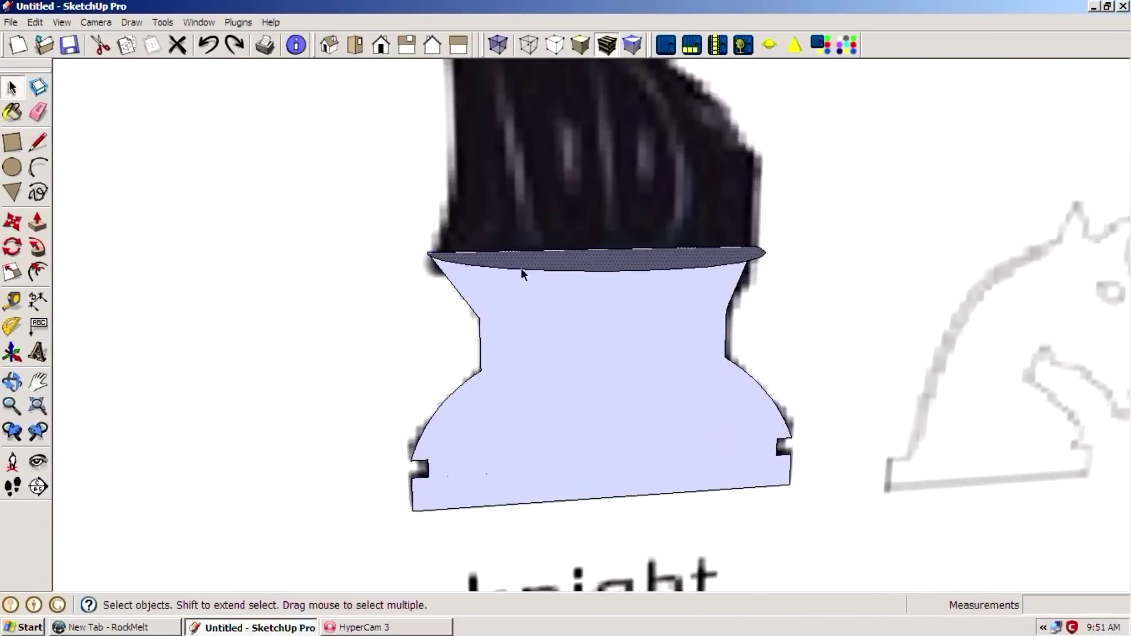
pyautogui.click(13, 222)
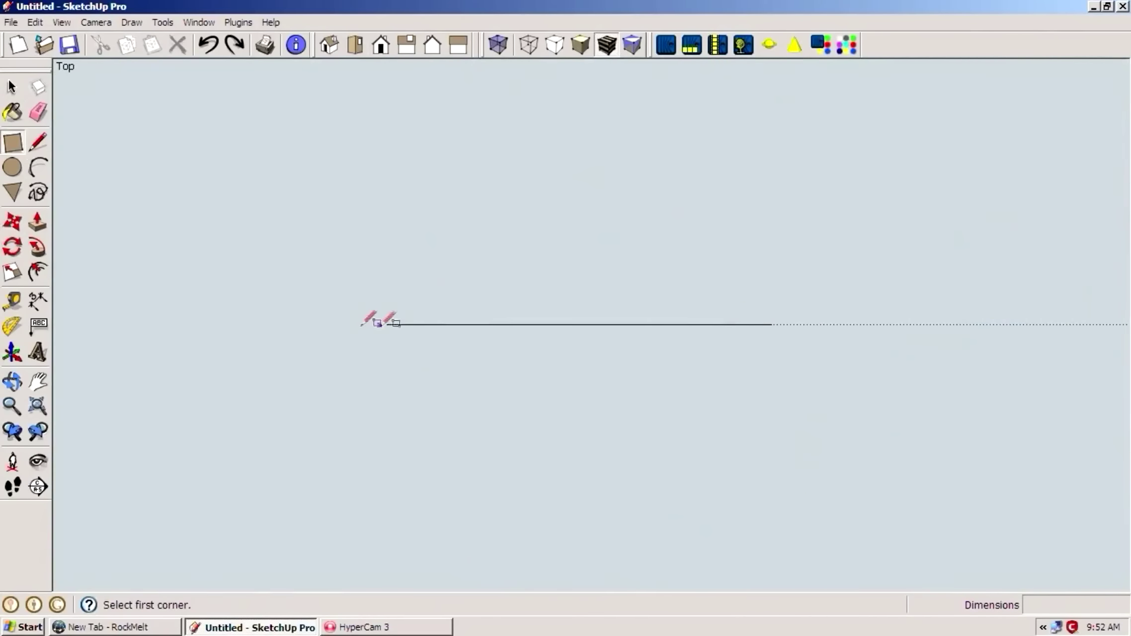
# Draw a circle as the sweep path and orbit to view the outline at an angle.
pyautogui.press('c')
pyautogui.click(872, 328)
pyautogui.moveTo(872, 328)
pyautogui.mouseDown(button='middle')
pyautogui.moveTo(1072, 299)
pyautogui.moveTo(643, 172)
pyautogui.mouseUp(button='middle')
pyautogui.press('space')
pyautogui.scroll(-2, 757, 503)
# Move the circle so it sits under the base profile.
pyautogui.press('m')
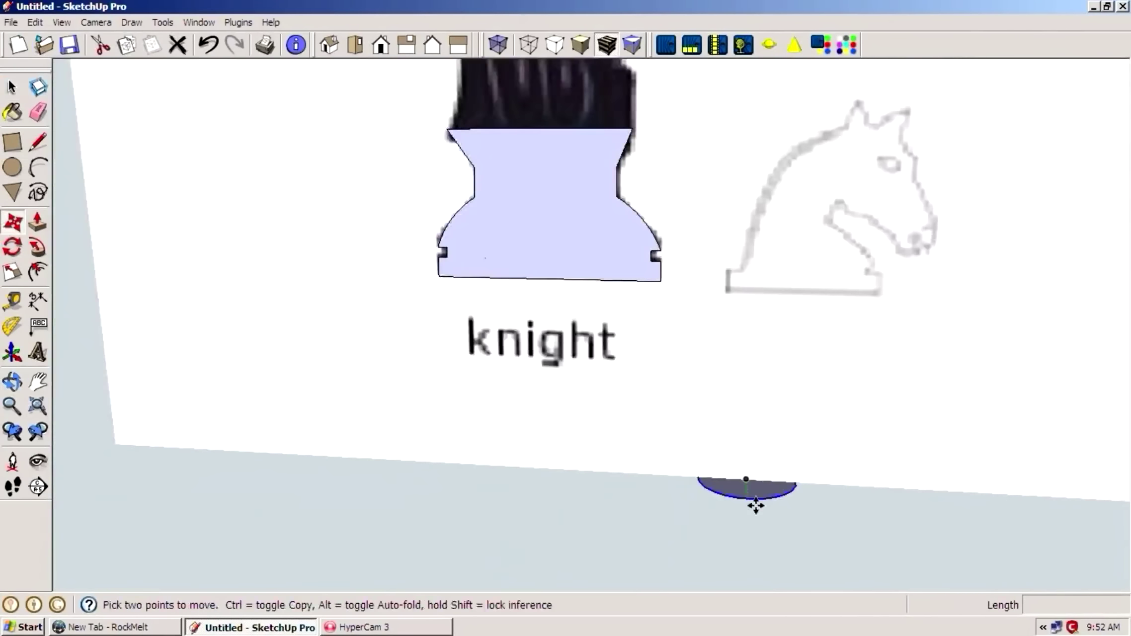
pyautogui.click(753, 499)
pyautogui.click(539, 213)
pyautogui.scroll(1, 549, 184)
pyautogui.press('space')
pyautogui.scroll(-3, 609, 170)
# Trace the head's top edge and the arcs of the snout and mouth.
pyautogui.scroll(5, 496, 223)
pyautogui.press('l')
pyautogui.click(426, 182)
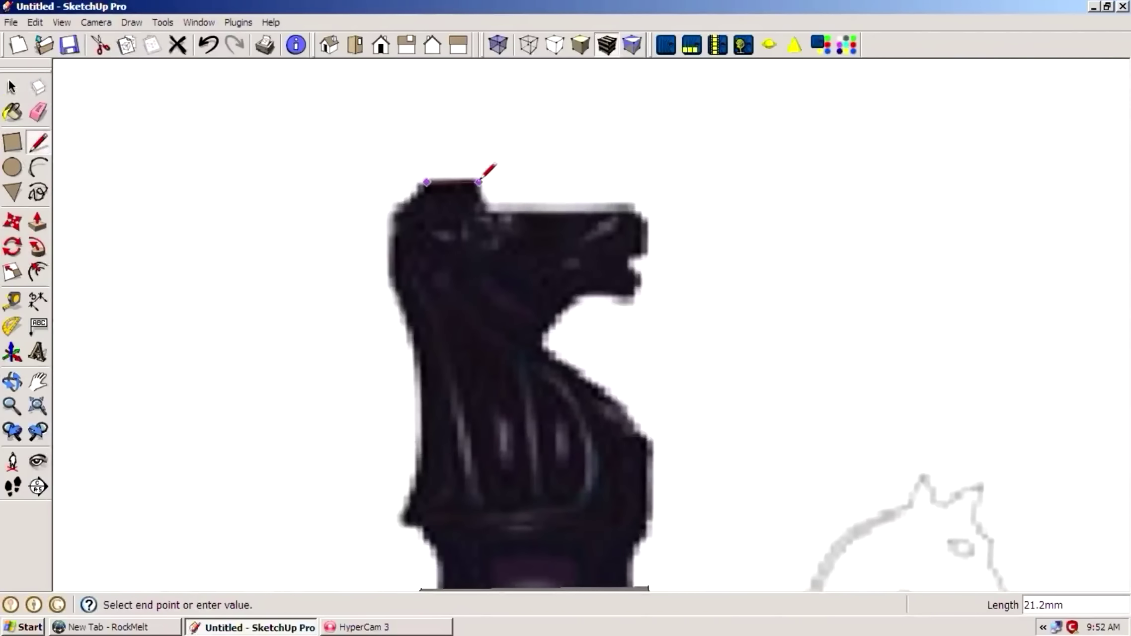
pyautogui.click(488, 207)
pyautogui.click(635, 208)
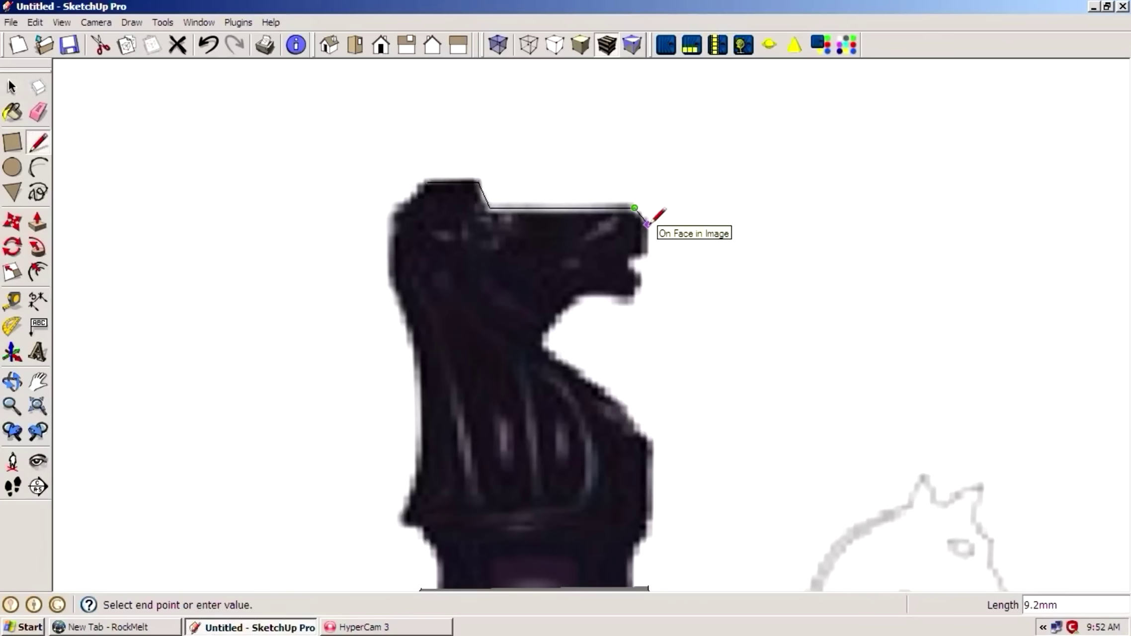
pyautogui.click(39, 168)
pyautogui.click(634, 207)
pyautogui.click(644, 253)
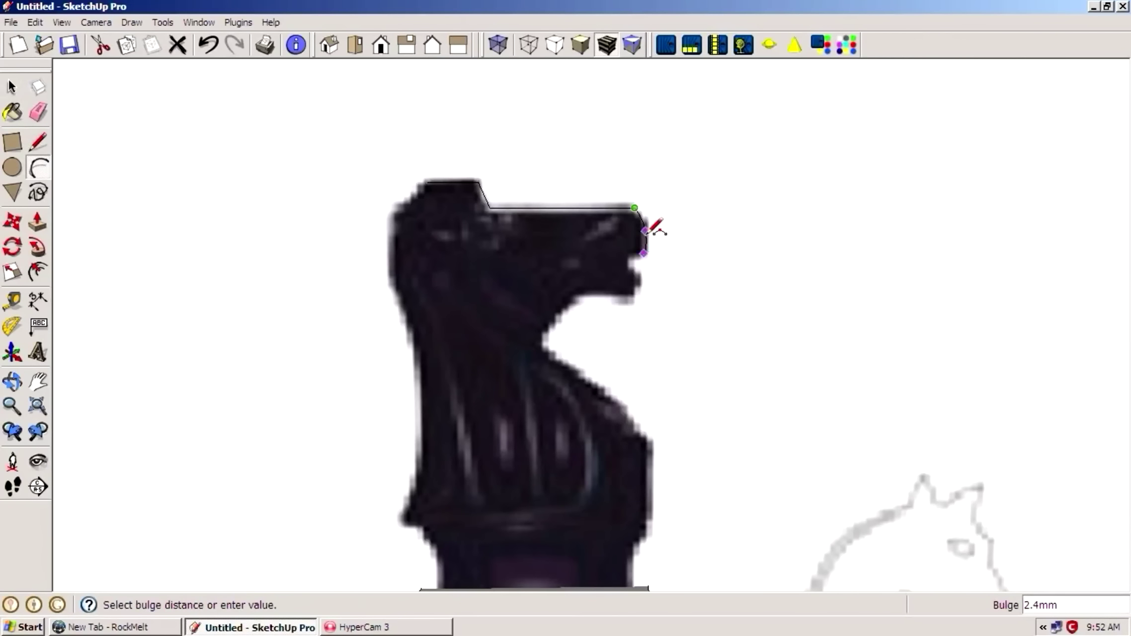
pyautogui.click(651, 228)
pyautogui.scroll(2, 645, 254)
pyautogui.click(625, 273)
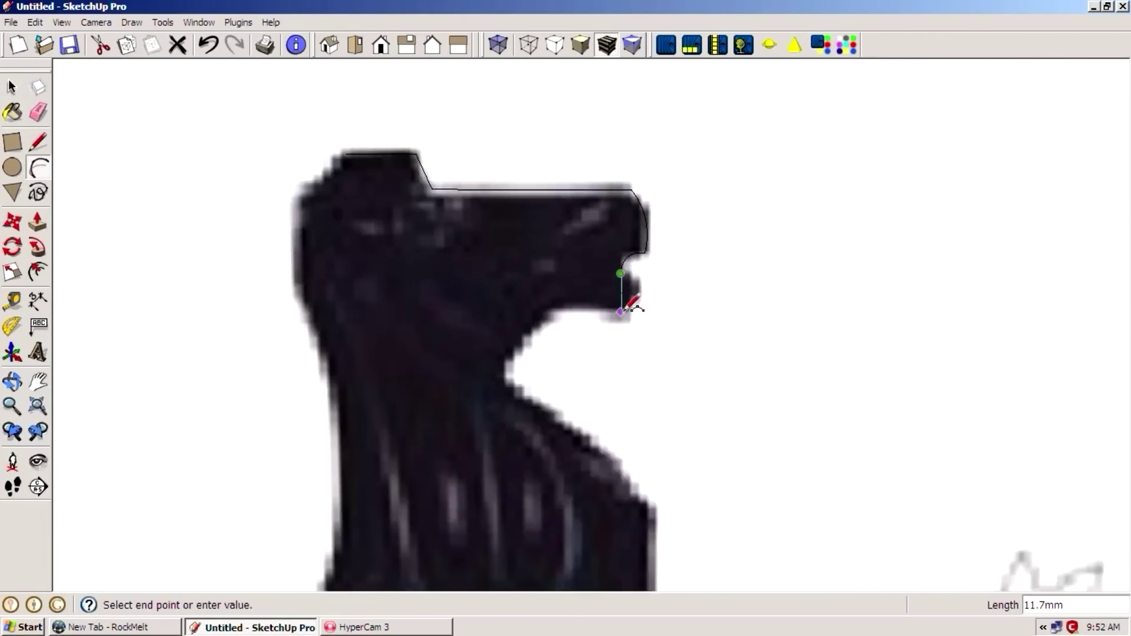
# Trace the arcs from the chin down the right side of the neck.
pyautogui.click(622, 311)
pyautogui.click(507, 372)
pyautogui.click(546, 328)
pyautogui.click(506, 372)
pyautogui.click(651, 510)
pyautogui.click(582, 440)
pyautogui.scroll(-1, 598, 333)
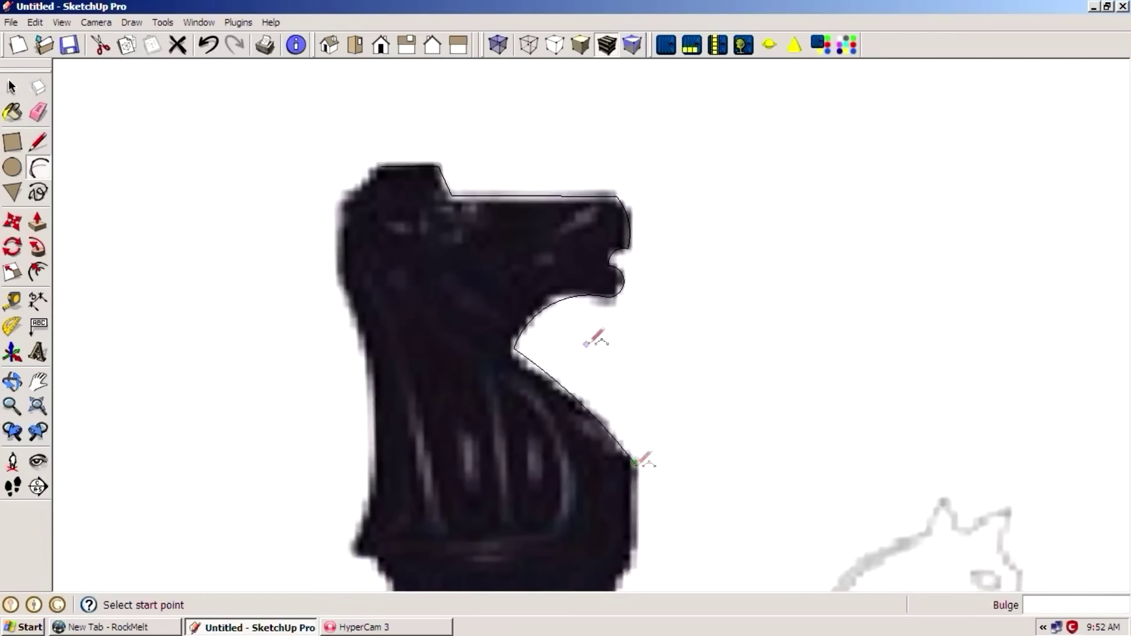
pyautogui.scroll(-1, 598, 333)
pyautogui.click(608, 534)
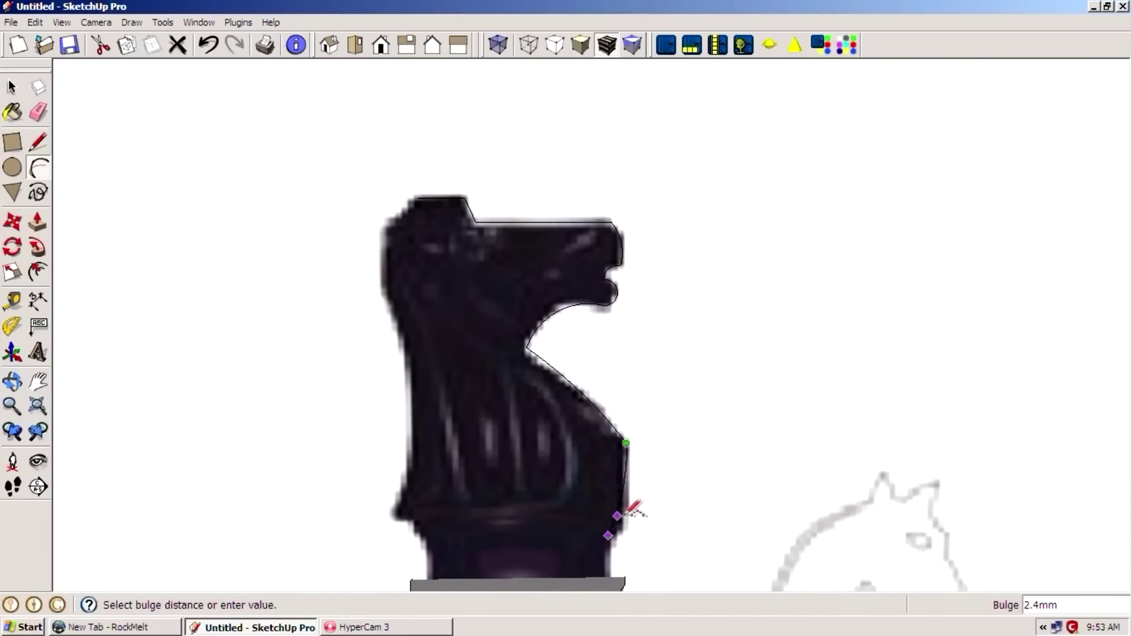
pyautogui.scroll(1, 631, 505)
pyautogui.scroll(1, 631, 499)
pyautogui.click(631, 497)
pyautogui.scroll(-1, 641, 351)
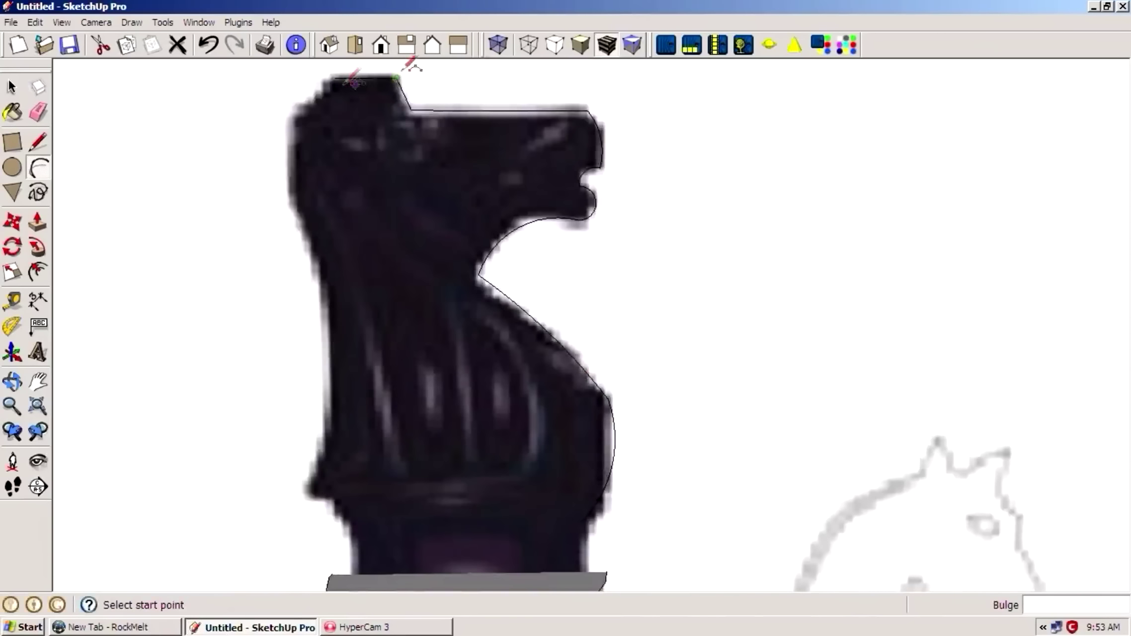
# Trace the arcs down the head's top-left and the left side of the neck.
pyautogui.click(298, 111)
pyautogui.click(291, 132)
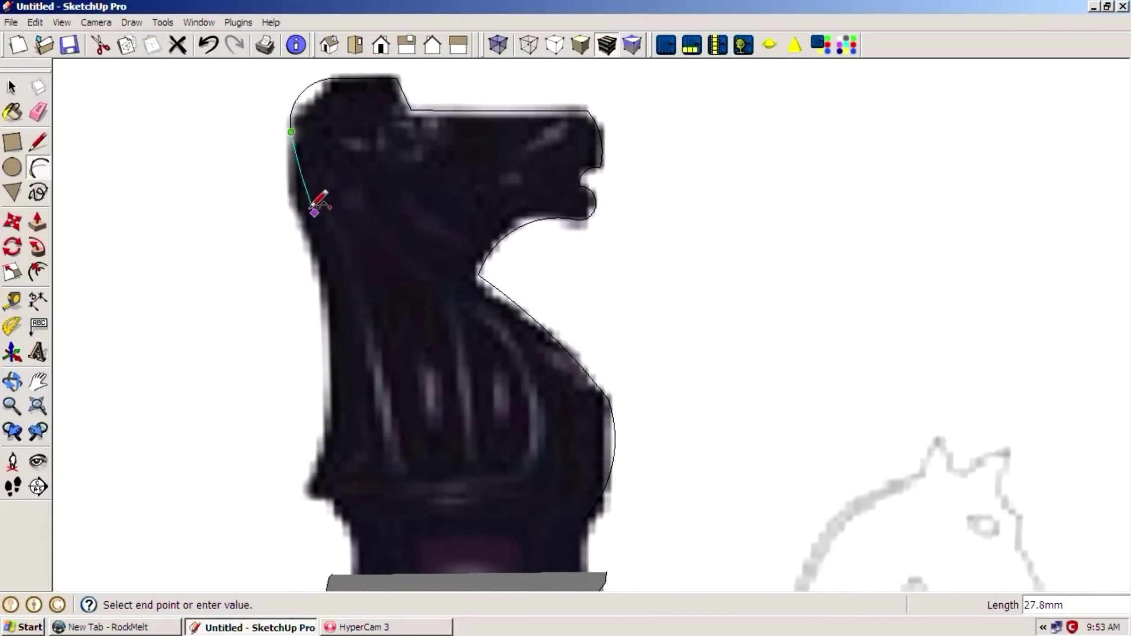
pyautogui.click(292, 204)
pyautogui.click(291, 169)
pyautogui.click(292, 204)
pyautogui.click(322, 292)
pyautogui.click(304, 249)
pyautogui.click(322, 292)
pyautogui.click(312, 474)
pyautogui.click(323, 474)
pyautogui.click(312, 498)
pyautogui.click(312, 474)
# Add small arcs at the neck bottom and close the head outline with a line into a face.
pyautogui.scroll(3, 311, 480)
pyautogui.scroll(2, 313, 474)
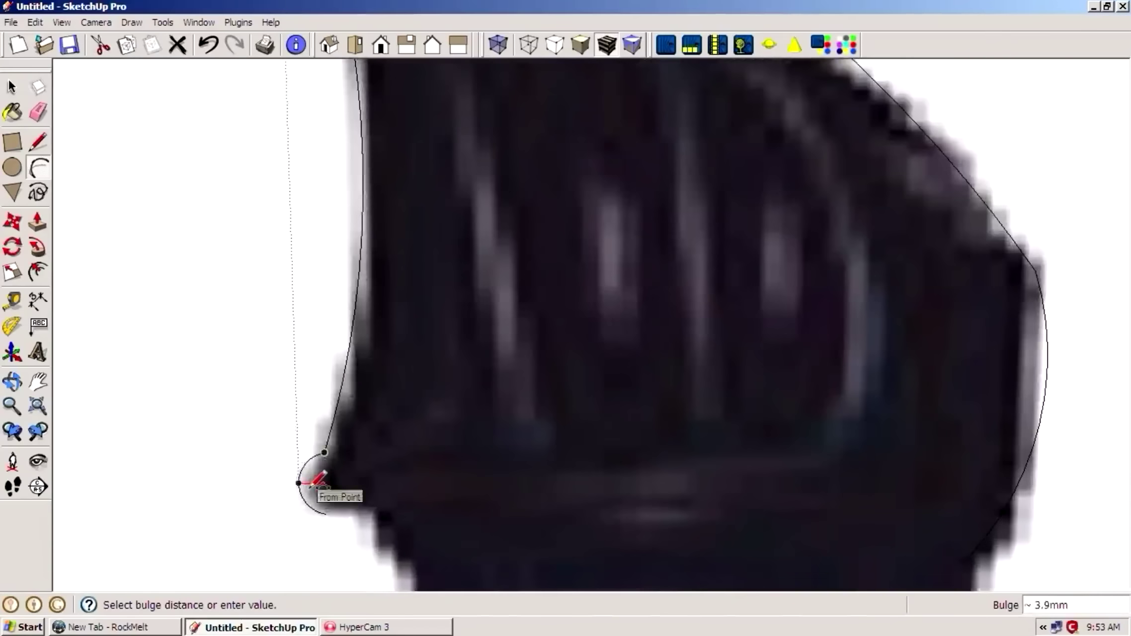
pyautogui.click(310, 481)
pyautogui.click(325, 515)
pyautogui.scroll(-2, 332, 469)
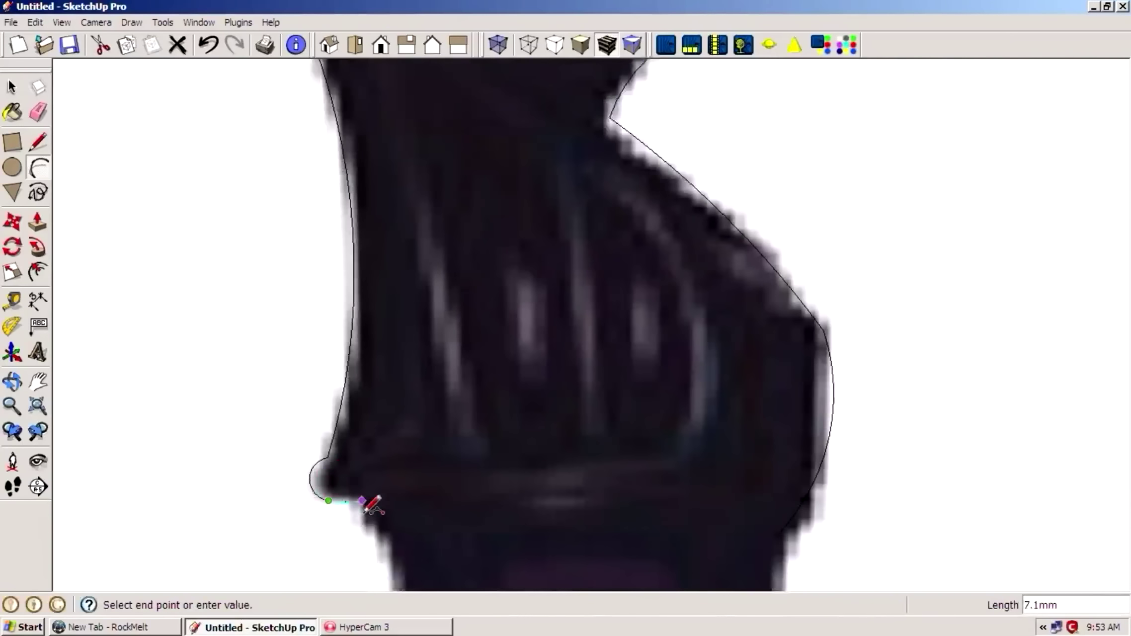
pyautogui.click(385, 517)
pyautogui.scroll(-2, 386, 412)
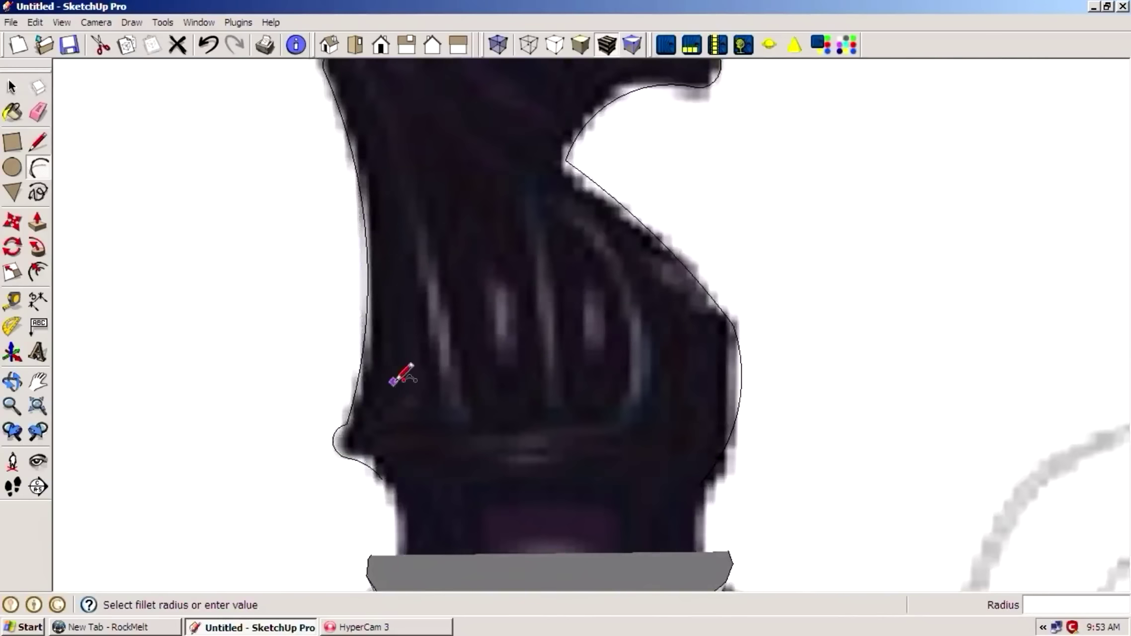
pyautogui.click(398, 472)
pyautogui.click(36, 144)
pyautogui.click(384, 461)
pyautogui.scroll(2, 664, 454)
pyautogui.scroll(2, 646, 447)
pyautogui.click(635, 440)
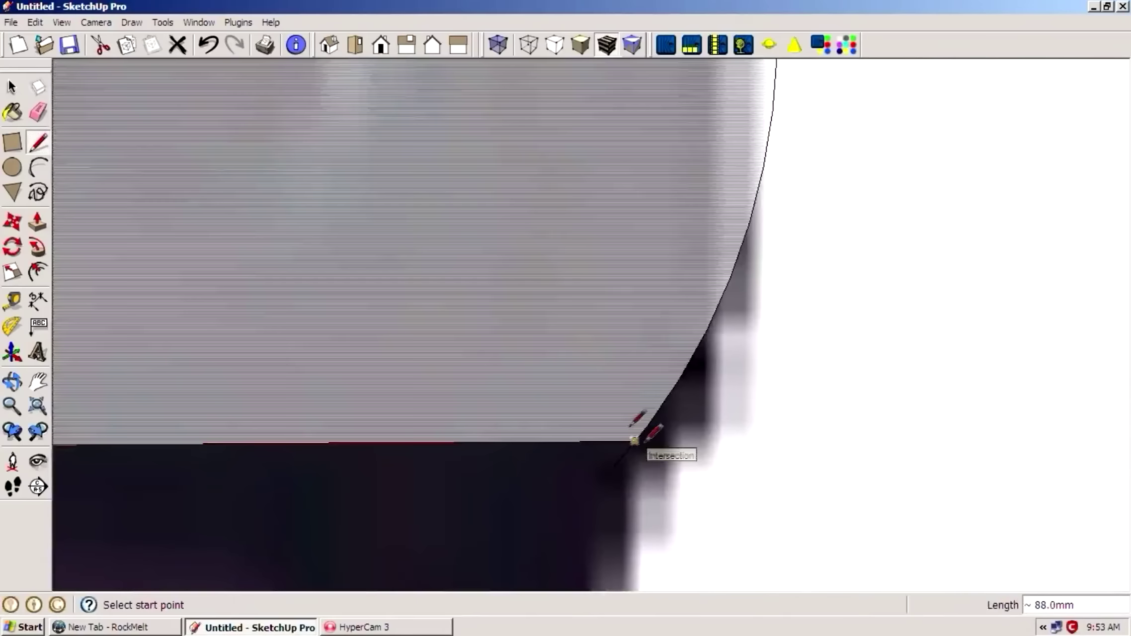
pyautogui.click(12, 87)
# Push/pull the knight's head face into a solid.
pyautogui.scroll(-5, 542, 290)
pyautogui.press('p')
pyautogui.moveTo(547, 330); pyautogui.dragTo(477, 303, button='middle')
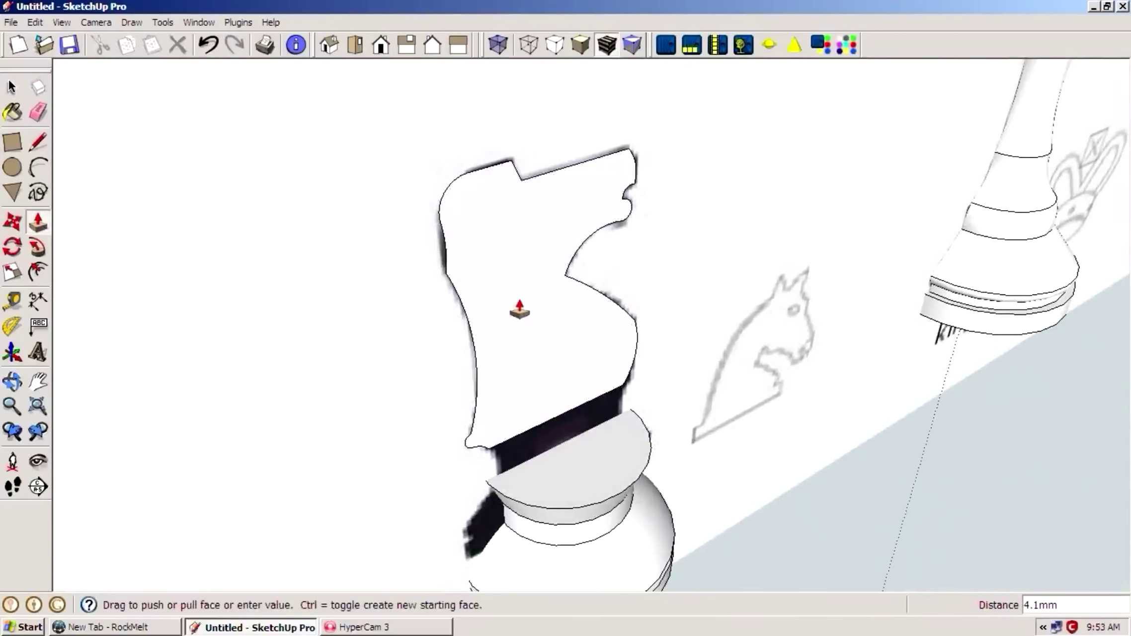
pyautogui.moveTo(477, 303); pyautogui.dragTo(543, 397)
pyautogui.scroll(-5, 570, 334)
# Orbit the view to face the king head-on.
pyautogui.press('o')
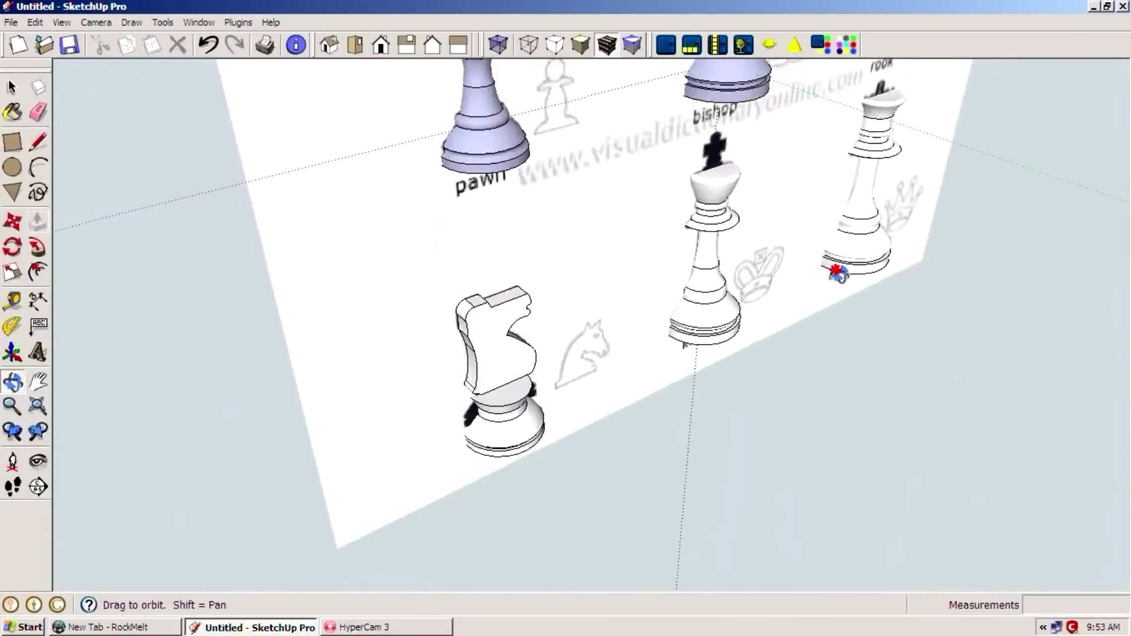
pyautogui.moveTo(833, 265); pyautogui.dragTo(778, 131)
pyautogui.scroll(5, 777, 131)
pyautogui.scroll(3, 731, 207)
pyautogui.press('l')
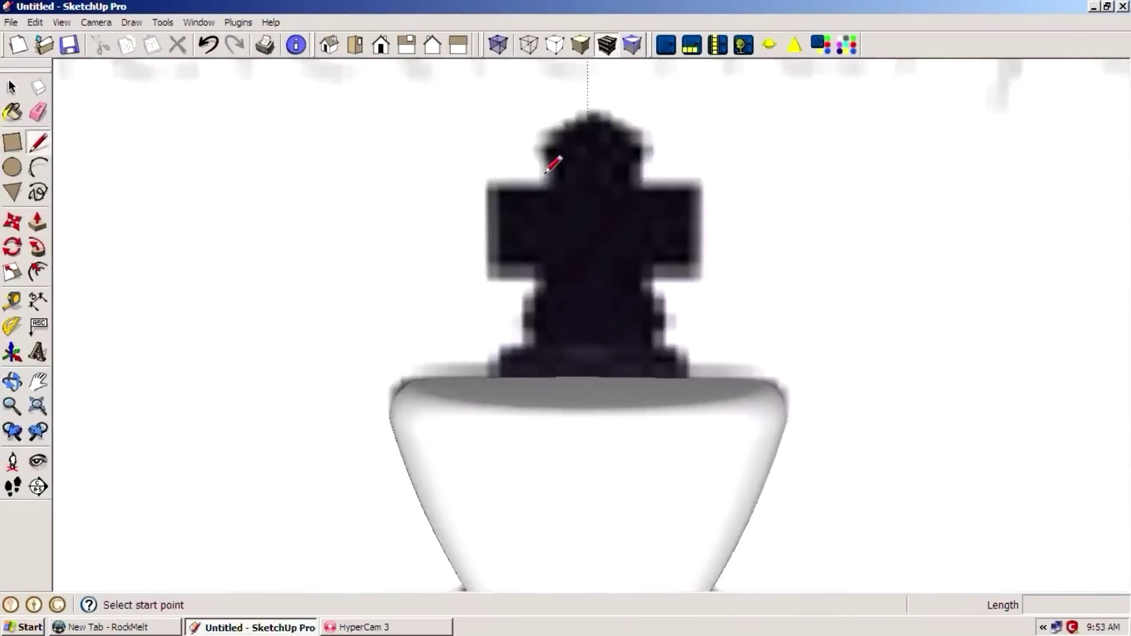
pyautogui.click(39, 175)
pyautogui.press('space')
# Select the king and create a component from it with the default name.
pyautogui.scroll(-3, 349, 175)
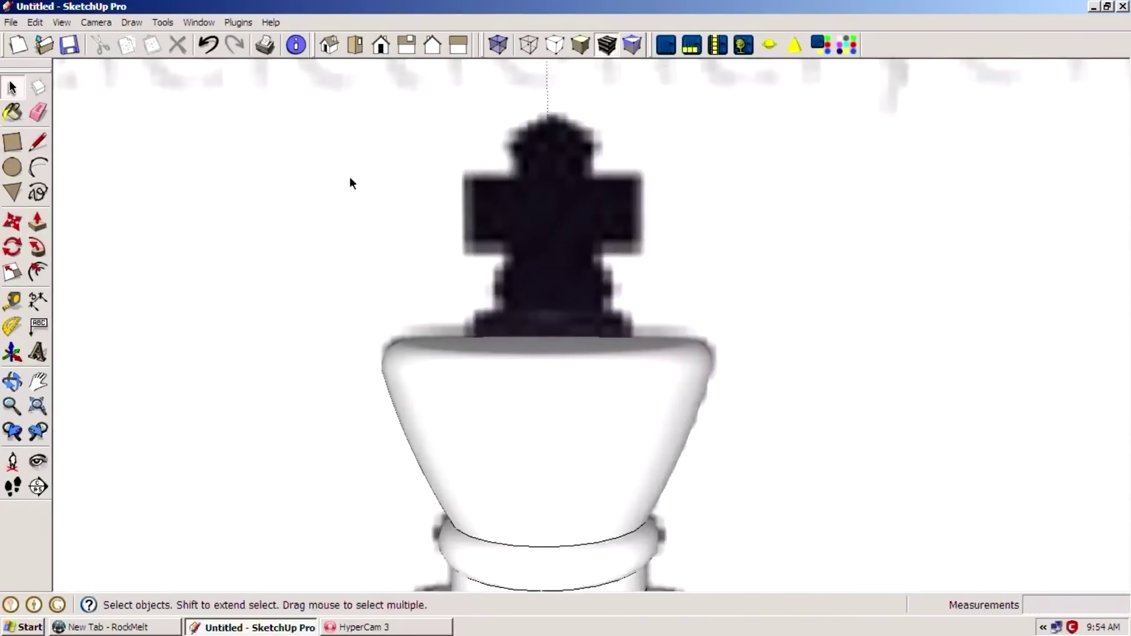
pyautogui.scroll(-2, 539, 367)
pyautogui.click(539, 367)
pyautogui.press('g')
pyautogui.press('Return')
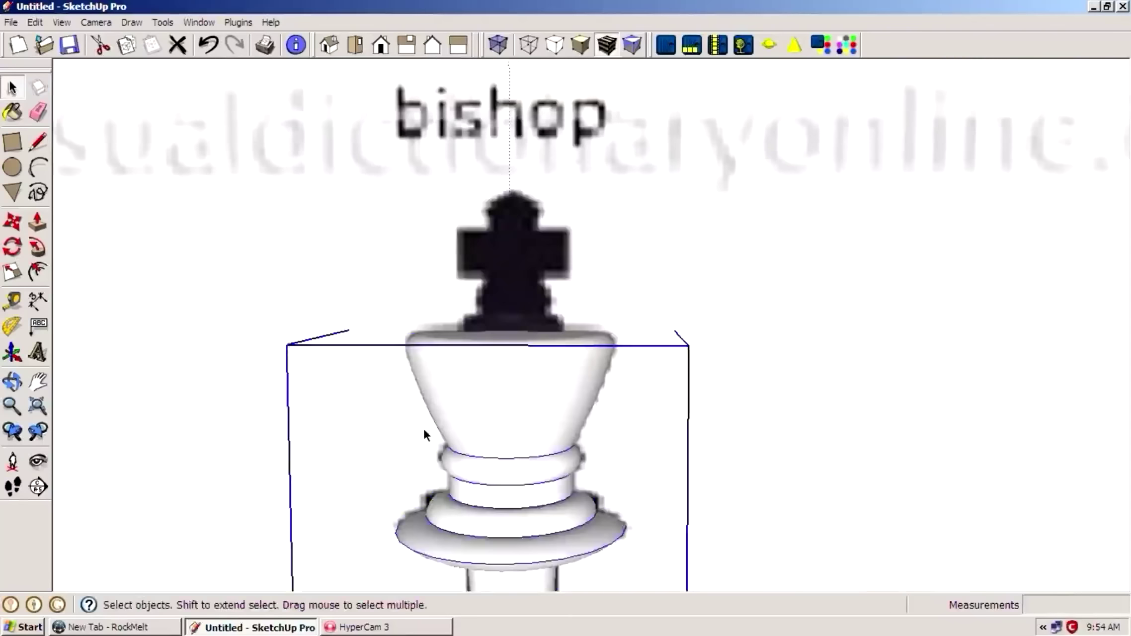
pyautogui.scroll(-3, 437, 497)
# Make the bishop and the queen into components.
pyautogui.click(477, 199)
pyautogui.press('g')
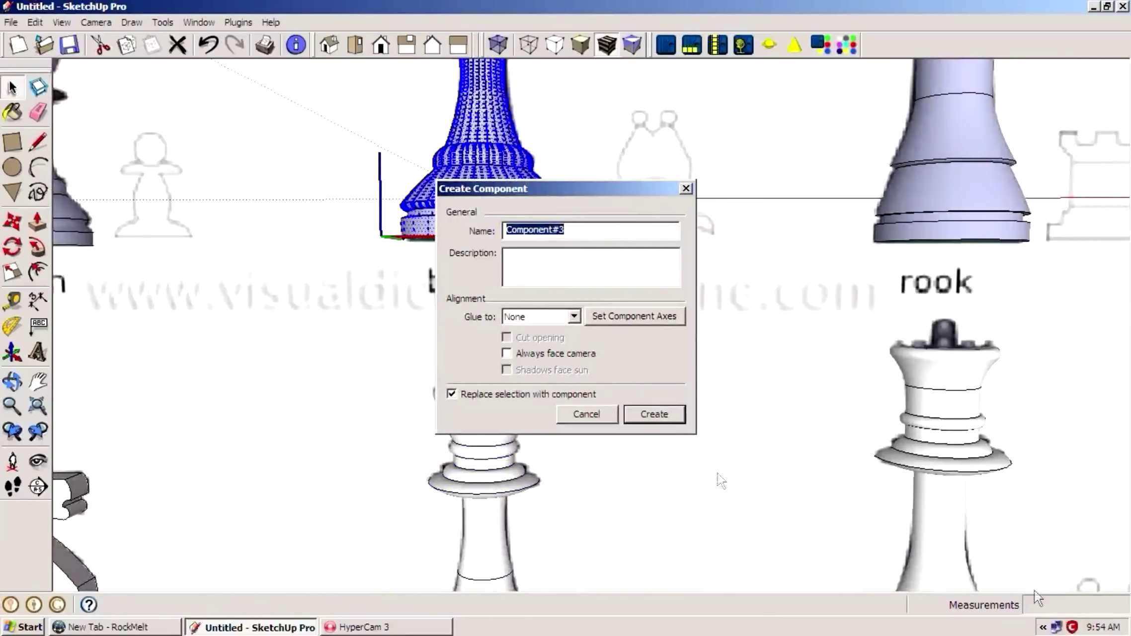
pyautogui.press('Return')
pyautogui.click(960, 396)
pyautogui.press('g')
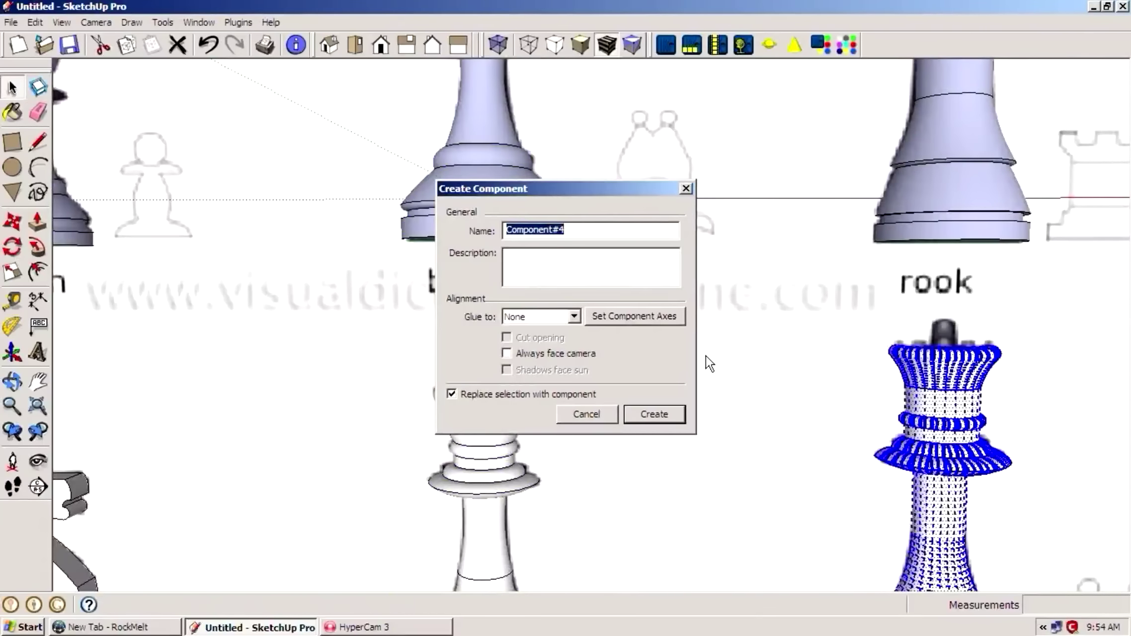
pyautogui.press('Return')
pyautogui.scroll(-3, 706, 356)
pyautogui.scroll(-2, 687, 332)
# Make the rook and the whole pawn into components.
pyautogui.click(809, 270)
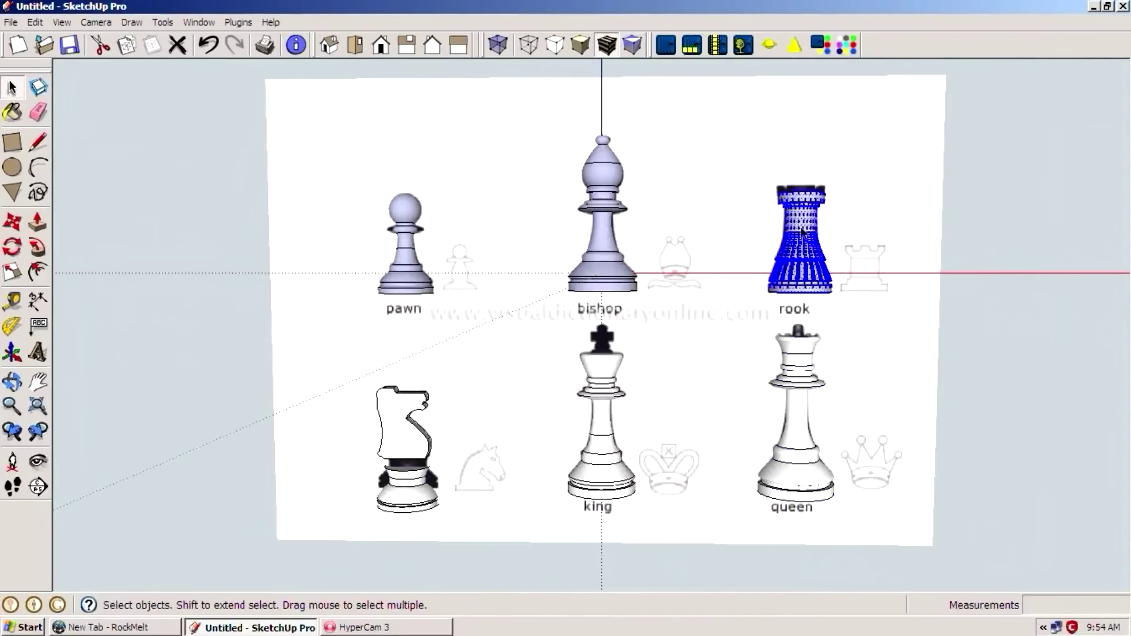
pyautogui.press('g')
pyautogui.press('Return')
pyautogui.click(602, 223)
pyautogui.click(401, 243)
pyautogui.tripleClick(401, 243)
pyautogui.press('g')
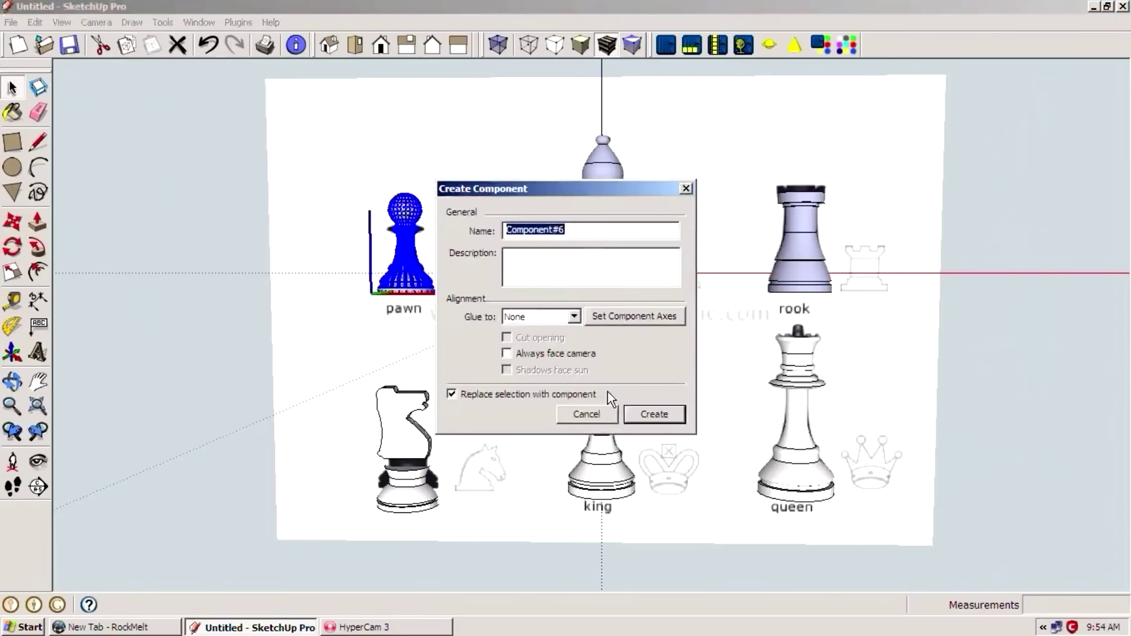
pyautogui.press('Return')
# Make the knight a component and begin drawing lines over the king's crown.
pyautogui.click(397, 446)
pyautogui.tripleClick(397, 445)
pyautogui.press('g')
pyautogui.press('Return')
pyautogui.scroll(10, 607, 412)
pyautogui.press('l')
# Trace the base and lower arcs of the king's neck profile over the reference image.
pyautogui.click(543, 435)
pyautogui.click(38, 168)
pyautogui.click(542, 435)
pyautogui.click(543, 417)
pyautogui.scroll(2, 536, 412)
pyautogui.click(496, 520)
pyautogui.click(751, 510)
pyautogui.click(735, 537)
# Add the vertical line at the arc's right end and undo a misplaced right-side arc.
pyautogui.press('l')
pyautogui.click(751, 510)
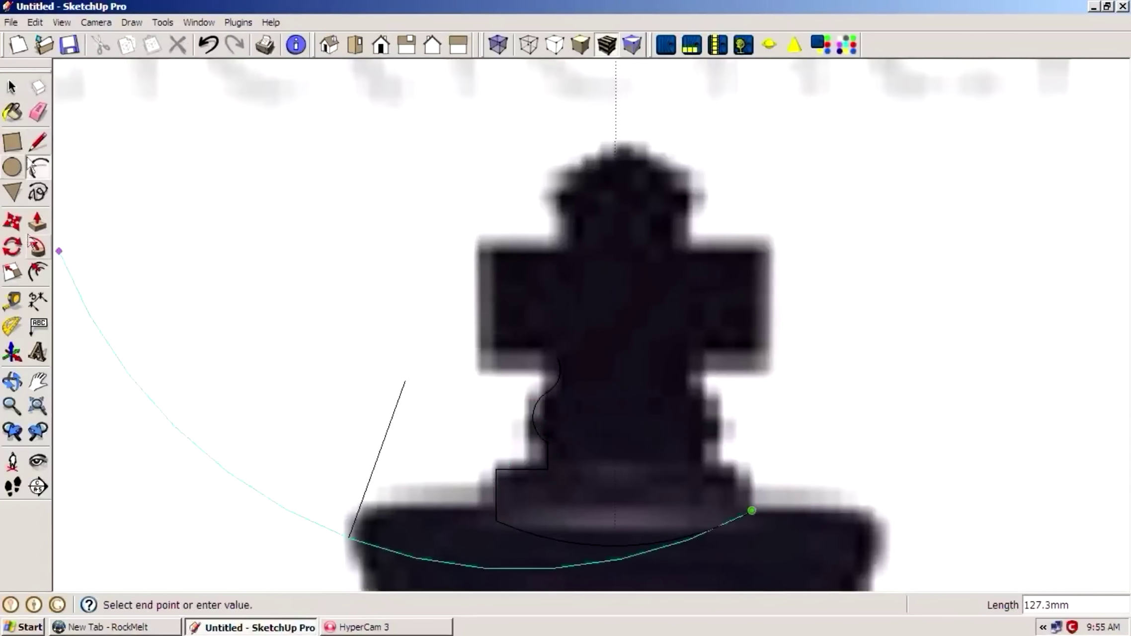
pyautogui.click(705, 443)
pyautogui.click(38, 168)
pyautogui.scroll(1, 716, 411)
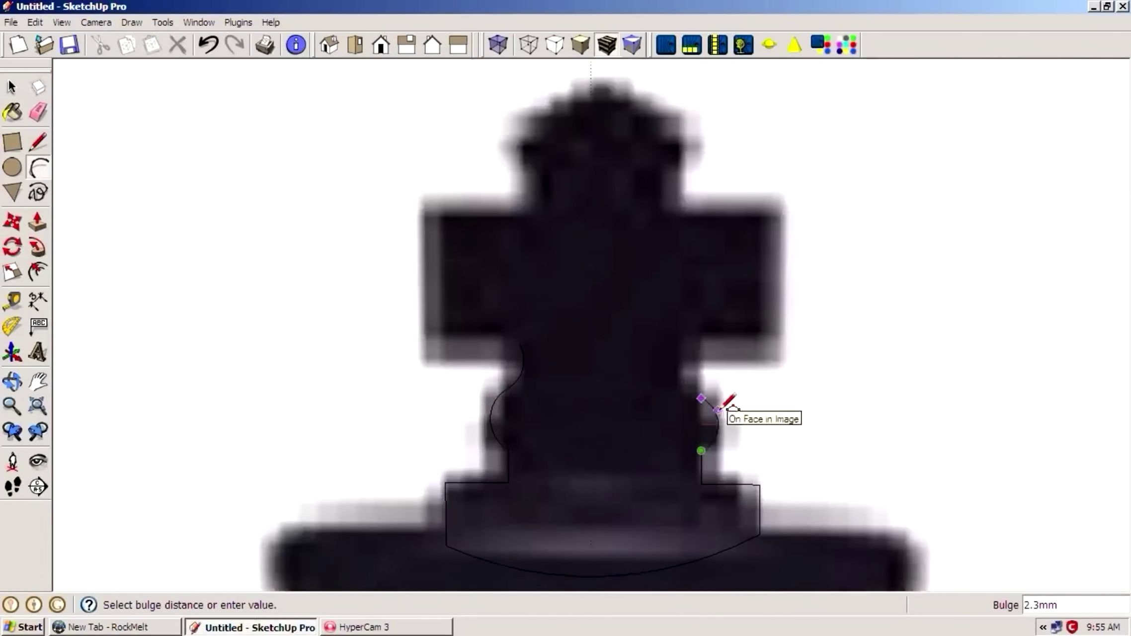
pyautogui.click(684, 341)
pyautogui.hotkey('ctrl', 'z')
# Close the profile face with right-side arcs and a top line, then start a circle.
pyautogui.click(701, 449)
pyautogui.click(701, 385)
pyautogui.click(719, 417)
pyautogui.click(702, 387)
pyautogui.doubleClick(686, 341)
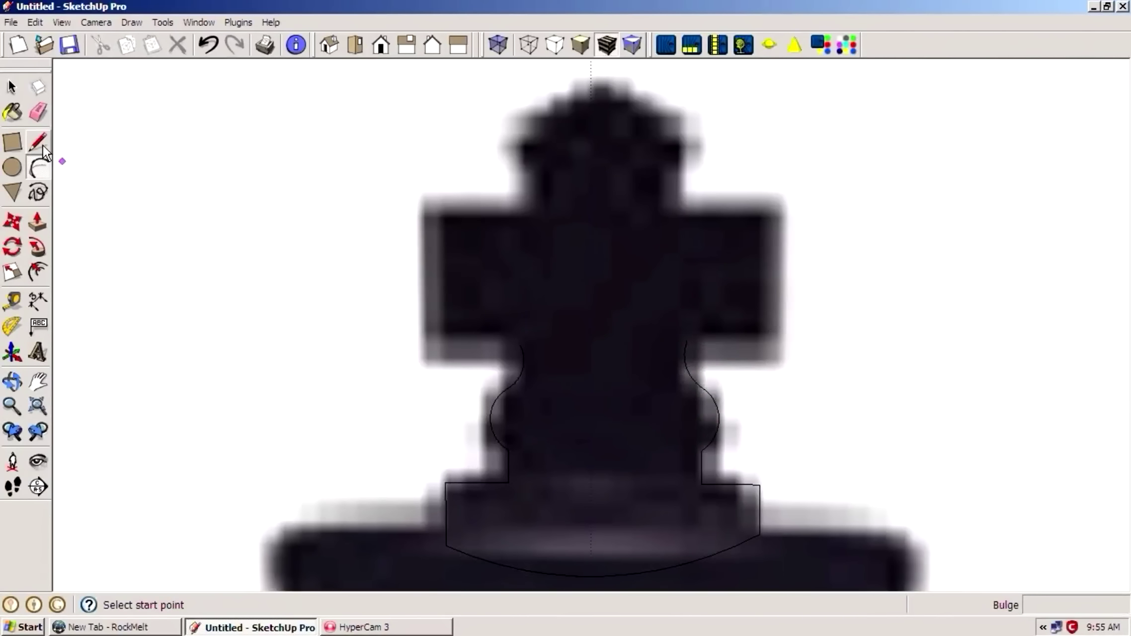
pyautogui.click(522, 343)
pyautogui.scroll(2, 687, 346)
pyautogui.click(683, 347)
pyautogui.press('space')
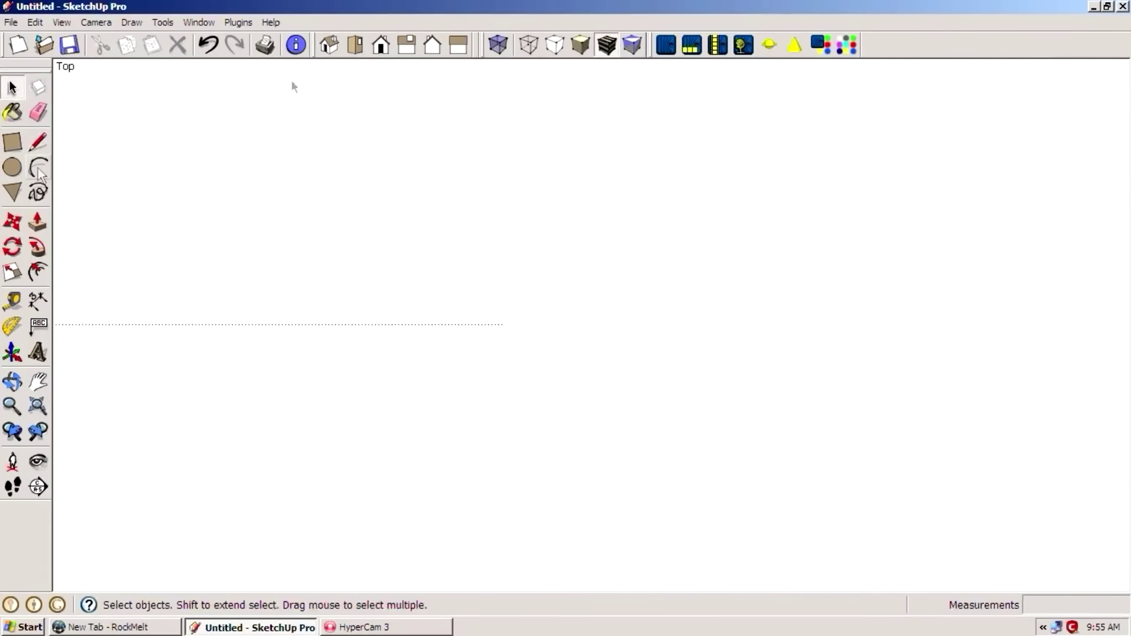
pyautogui.press('c')
pyautogui.click(503, 324)
# Finish the circle's radius, then view the reference sheet from Top and then Front.
pyautogui.click(581, 325)
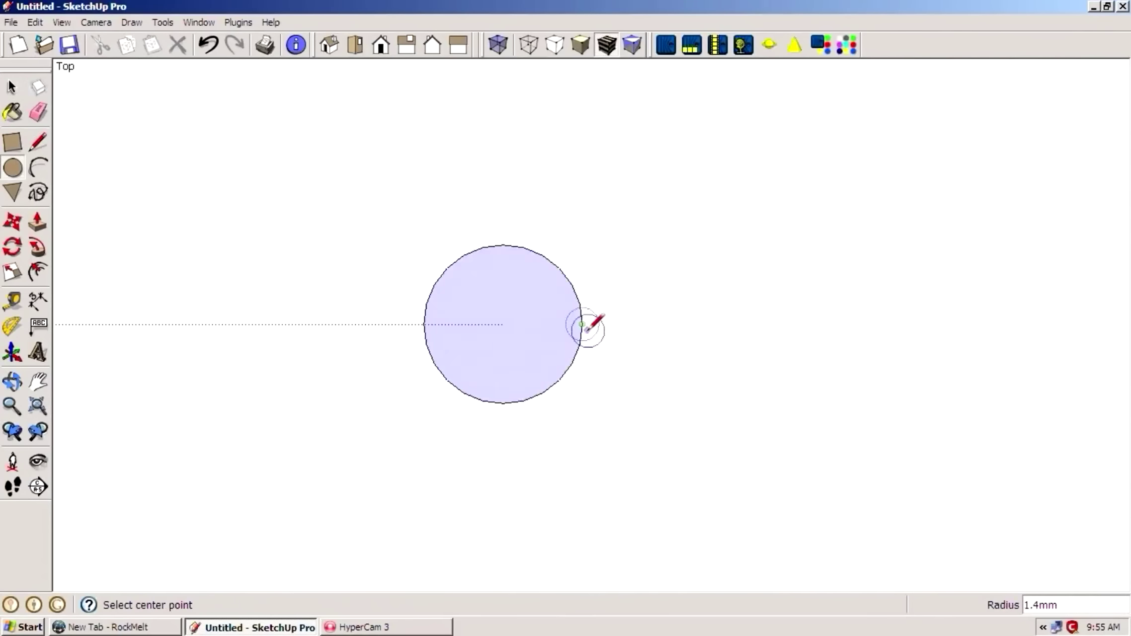
pyautogui.press('o')
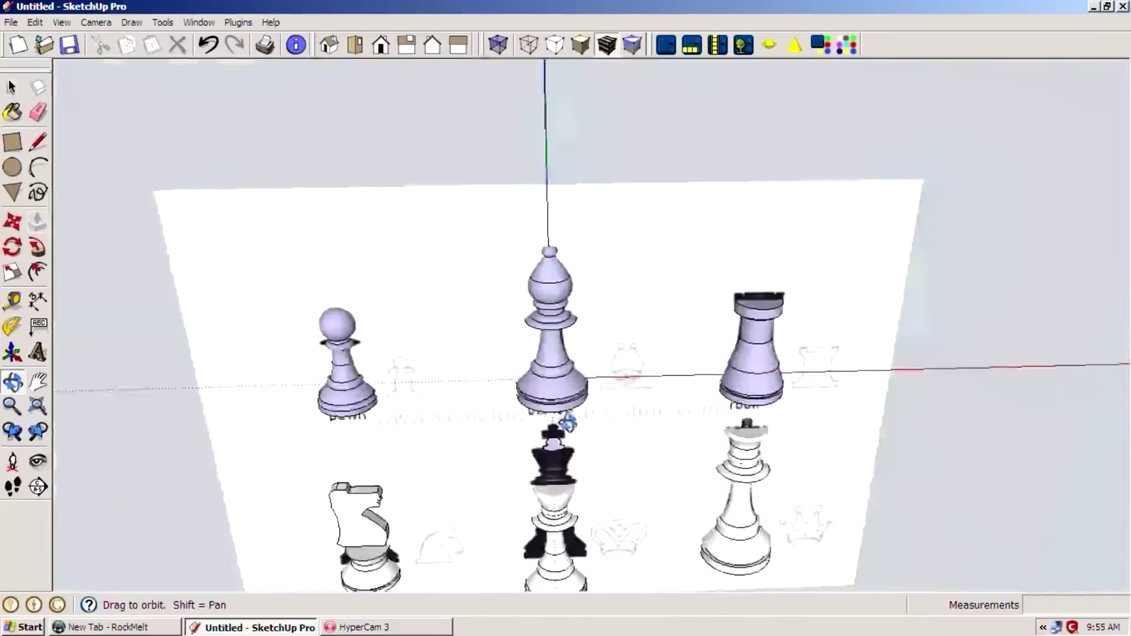
pyautogui.click(379, 46)
pyautogui.press('m')
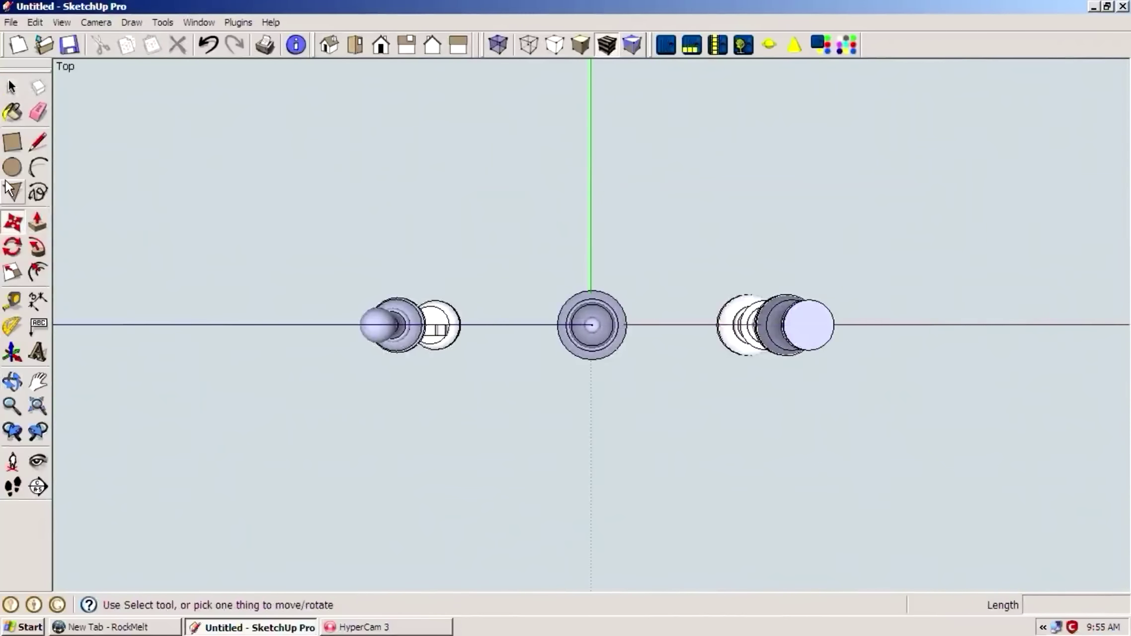
pyautogui.press('c')
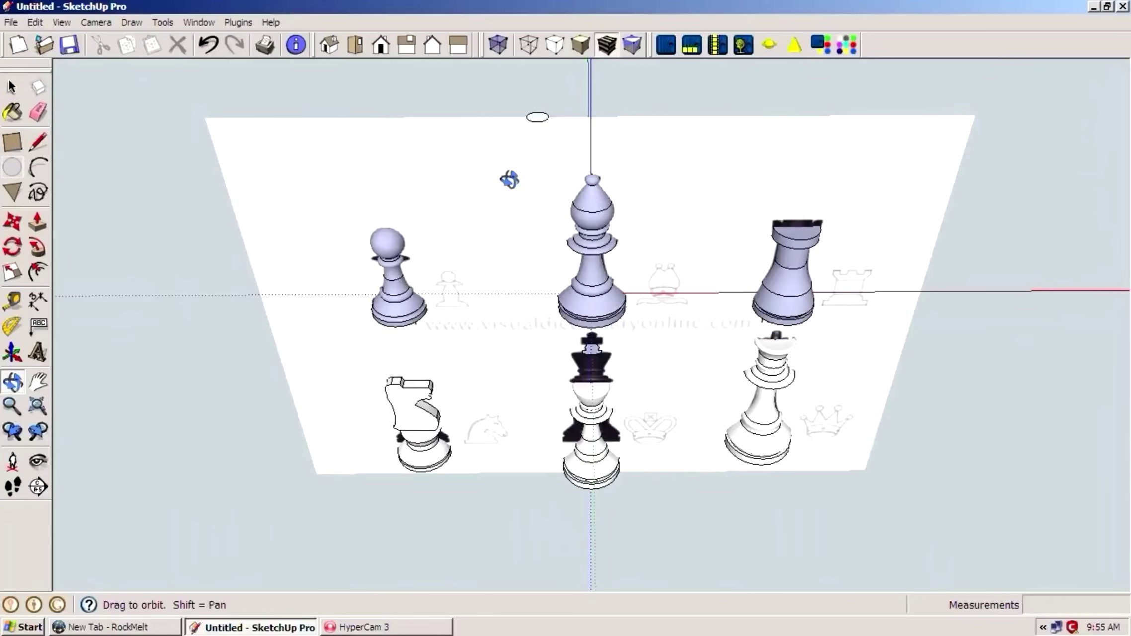
pyautogui.press('space')
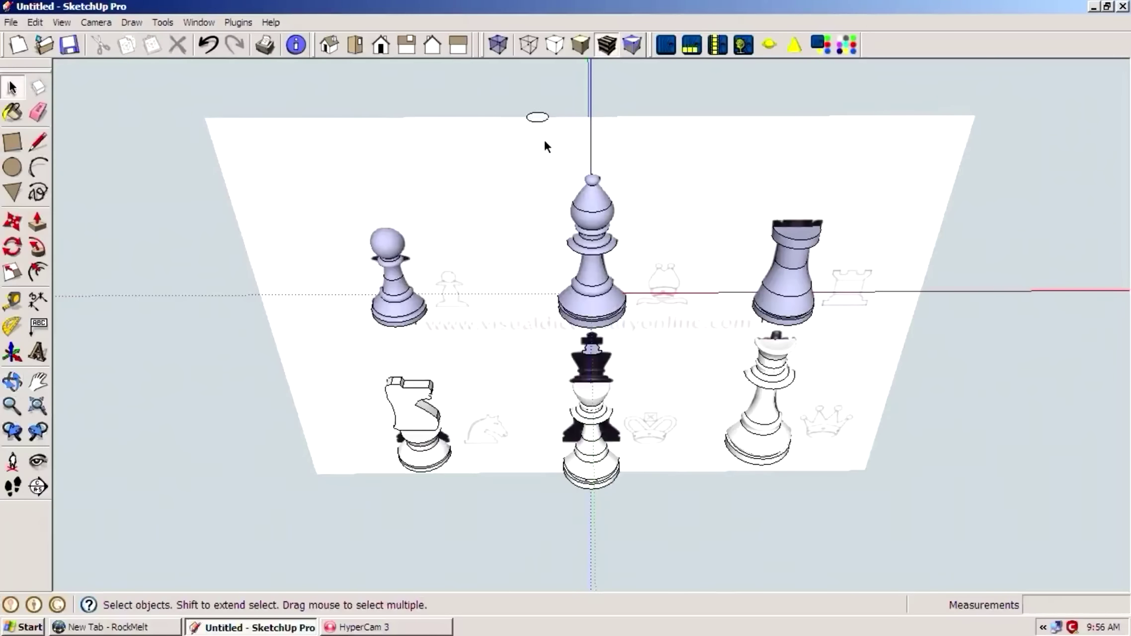
pyautogui.click(380, 45)
# Scale and position the neck profile and extrude it into a solid collar.
pyautogui.press('m')
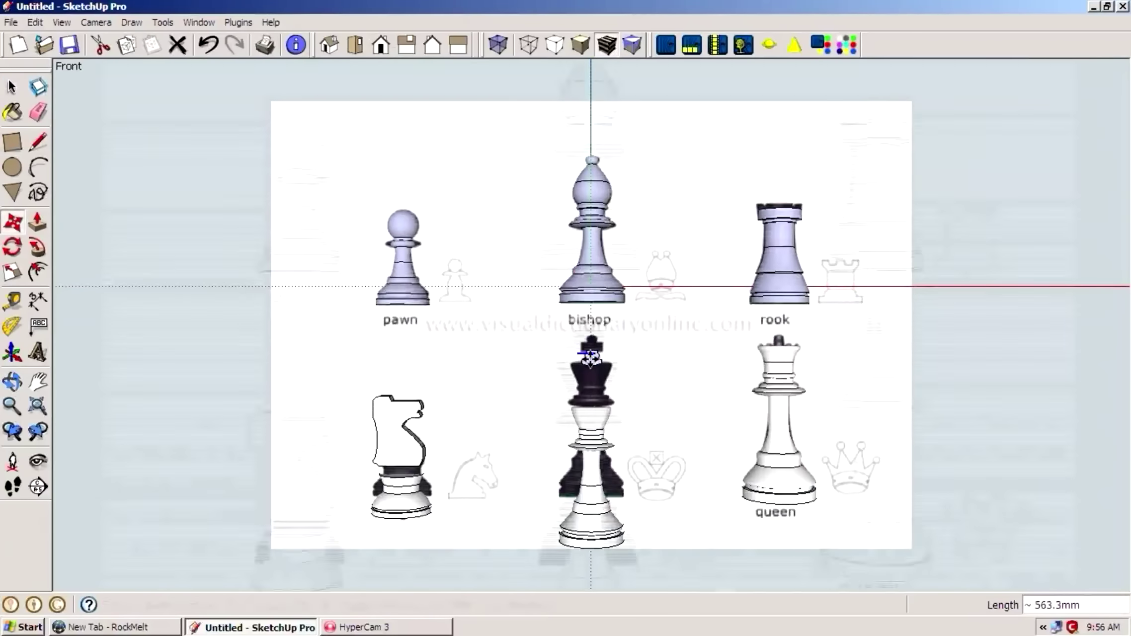
pyautogui.scroll(10, 587, 354)
pyautogui.press('s')
pyautogui.scroll(3, 591, 372)
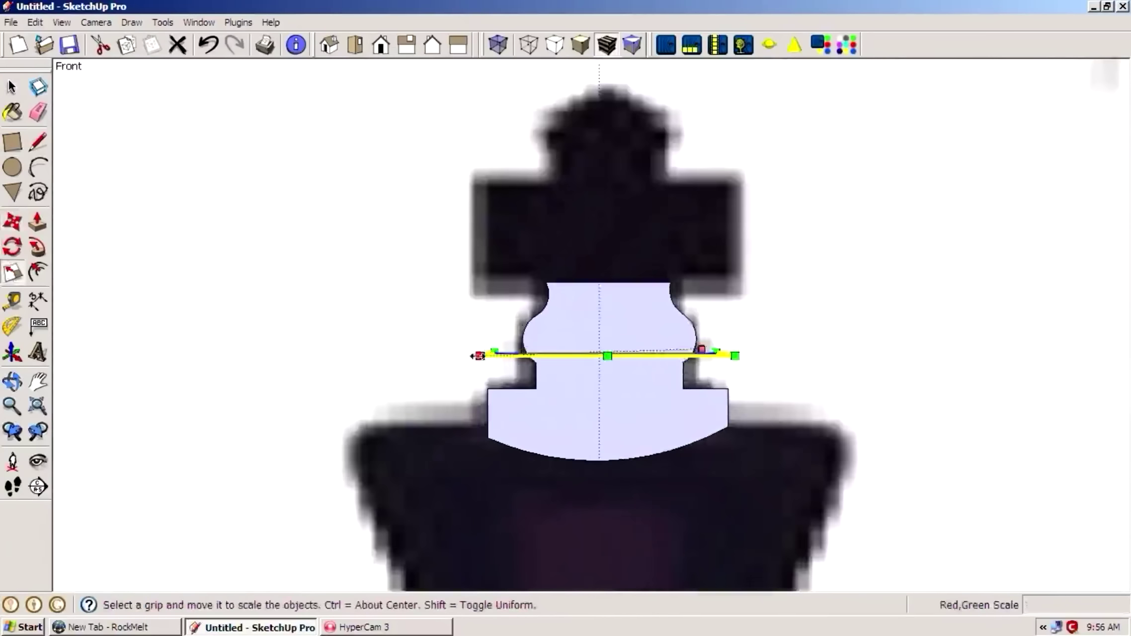
pyautogui.scroll(3, 580, 389)
pyautogui.press('m')
pyautogui.scroll(2, 470, 378)
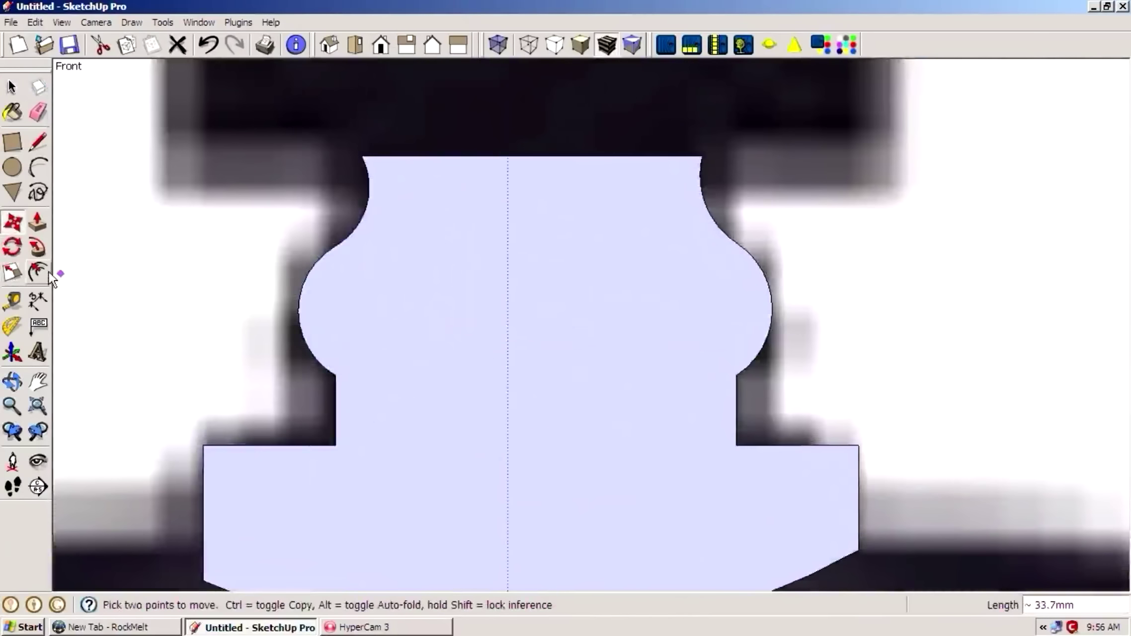
pyautogui.press('p')
pyautogui.scroll(-5, 512, 341)
pyautogui.scroll(-3, 513, 341)
# Make the turned neck piece a component.
pyautogui.click(12, 87)
pyautogui.press('l')
pyautogui.click(12, 87)
pyautogui.tripleClick(497, 369)
pyautogui.press('g')
pyautogui.press('Return')
pyautogui.press('m')
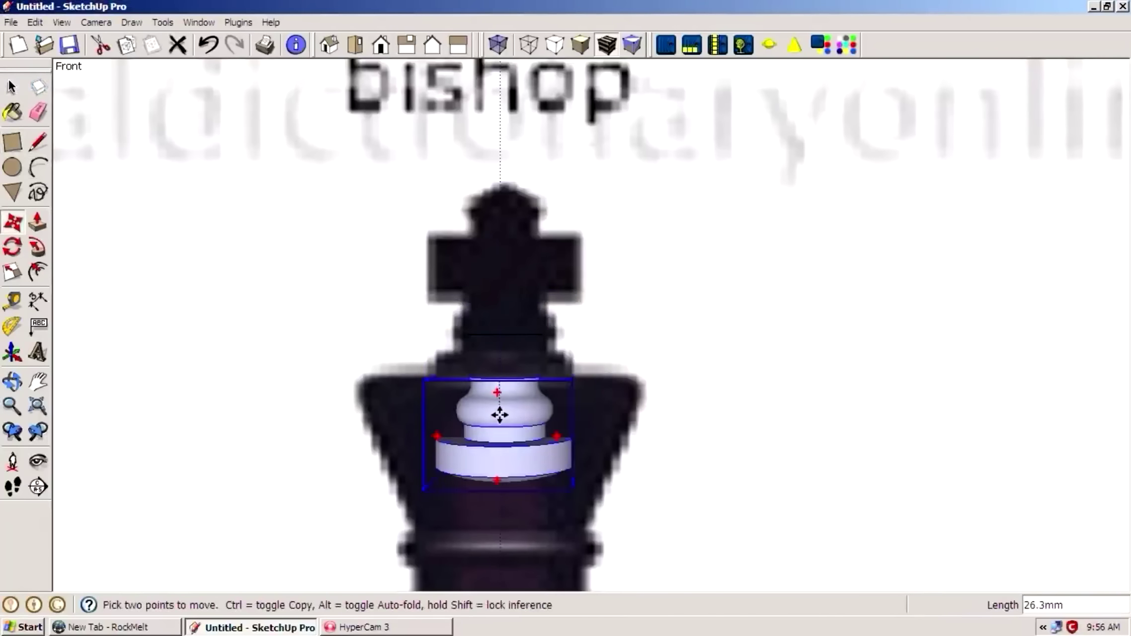
pyautogui.scroll(5, 494, 188)
pyautogui.press('space')
# Trace the cross outline on the crown with lines and a rounded arc top.
pyautogui.press('r')
pyautogui.press('l')
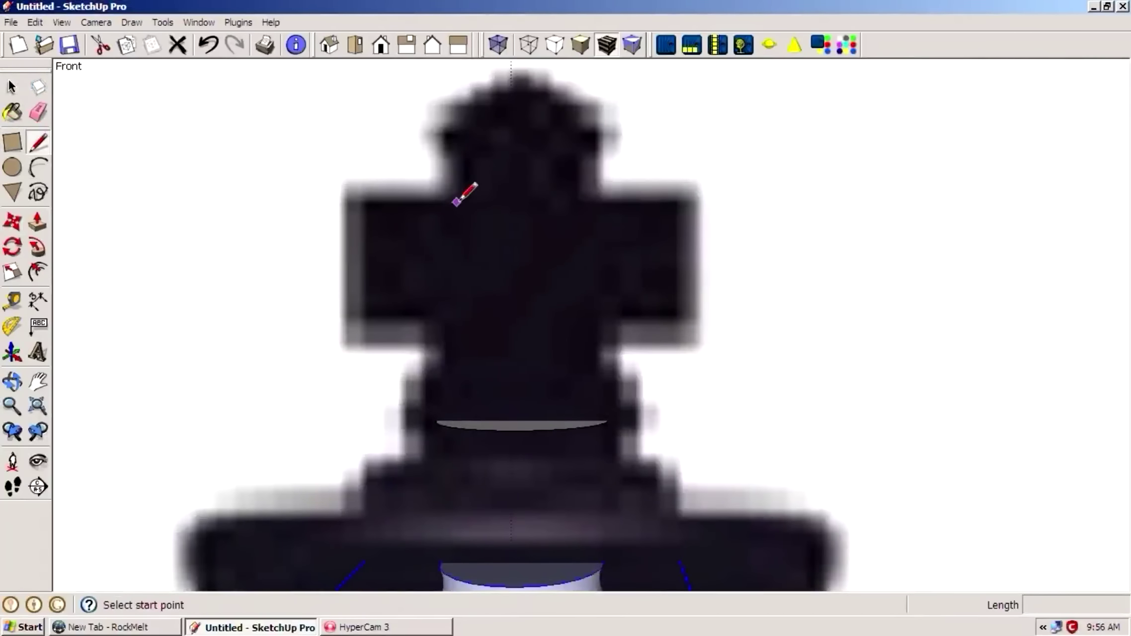
pyautogui.press('space')
pyautogui.click(491, 433)
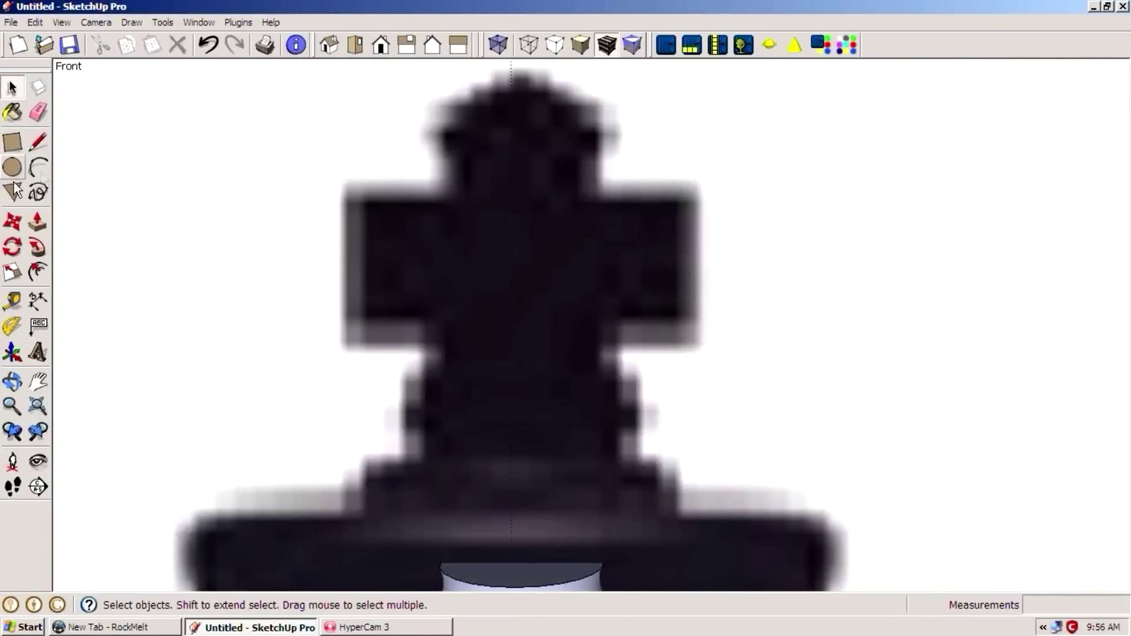
pyautogui.press('l')
pyautogui.click(448, 195)
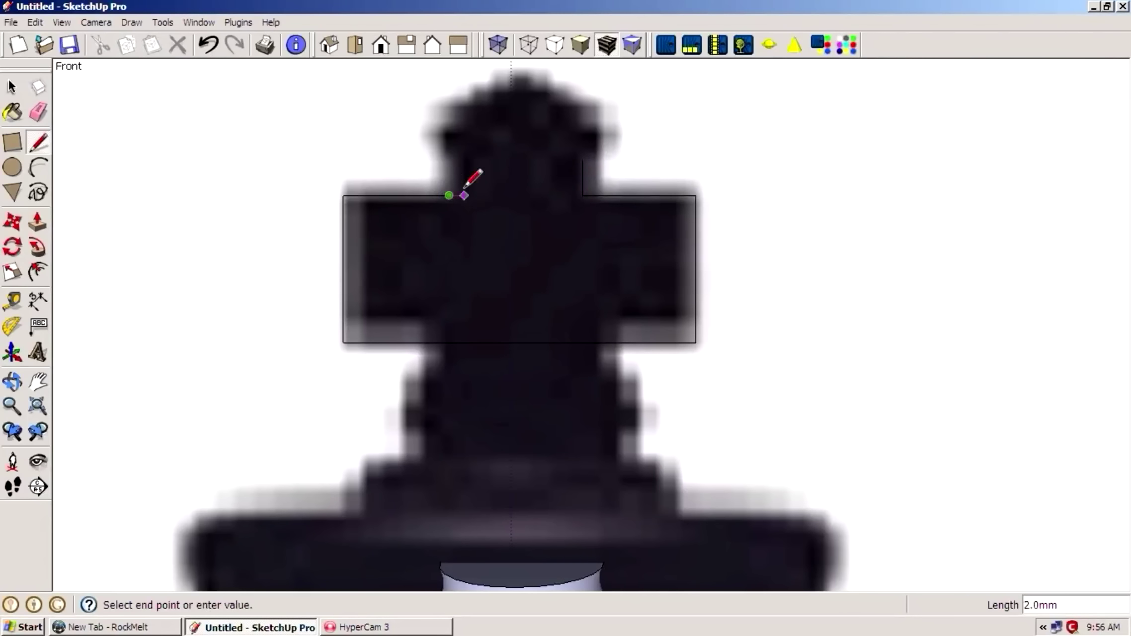
pyautogui.press('a')
pyautogui.click(464, 160)
pyautogui.click(582, 160)
pyautogui.click(522, 99)
# Push/pull the cross face to give it thickness.
pyautogui.scroll(-3, 534, 278)
pyautogui.scroll(-3, 536, 280)
pyautogui.moveTo(449, 320); pyautogui.dragTo(527, 298, button='middle')
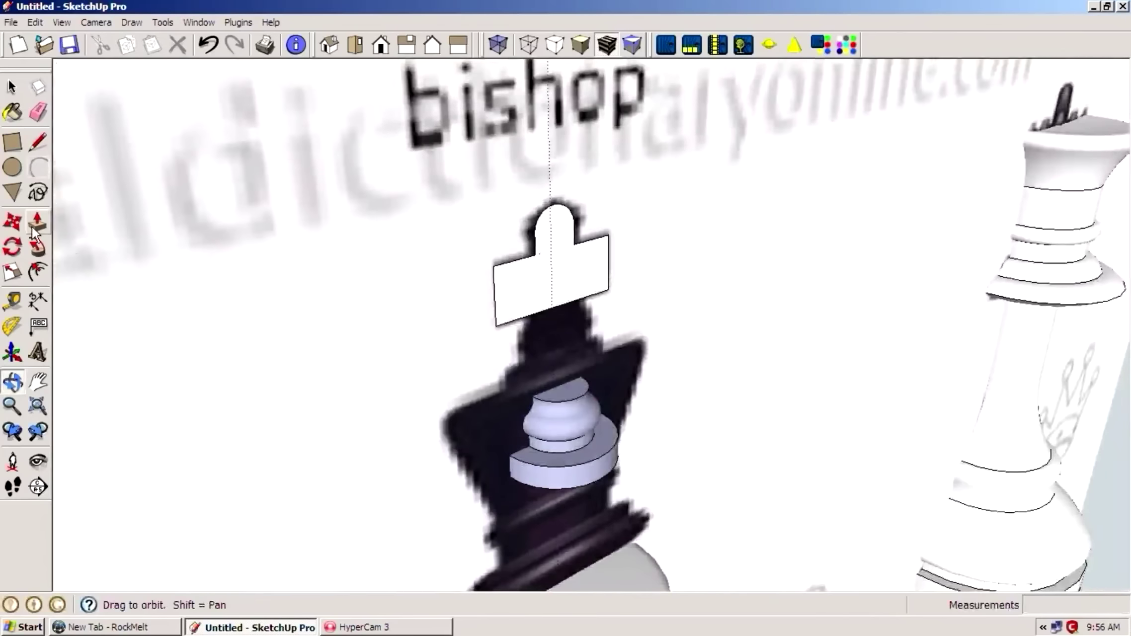
pyautogui.press('p')
pyautogui.scroll(3, 521, 303)
pyautogui.click(521, 303)
pyautogui.scroll(-3, 521, 303)
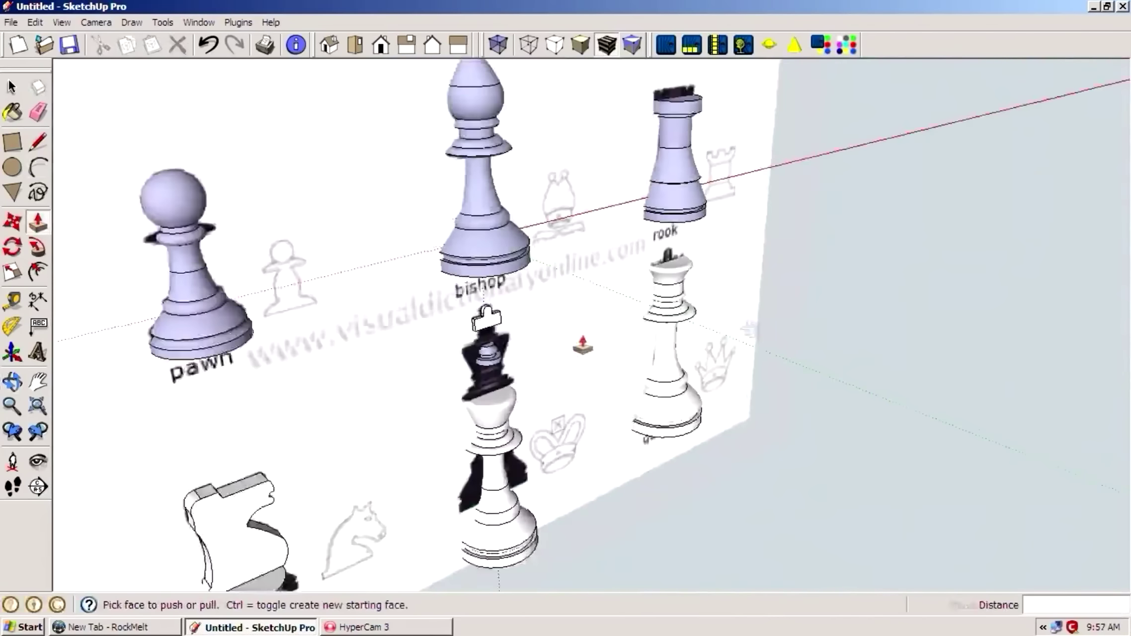
# Orbit to a front view of all pieces and select the small neck piece.
pyautogui.moveTo(577, 338); pyautogui.dragTo(777, 313, button='middle')
pyautogui.scroll(5, 752, 327)
pyautogui.scroll(-5, 752, 327)
pyautogui.moveTo(746, 316); pyautogui.dragTo(467, 159)
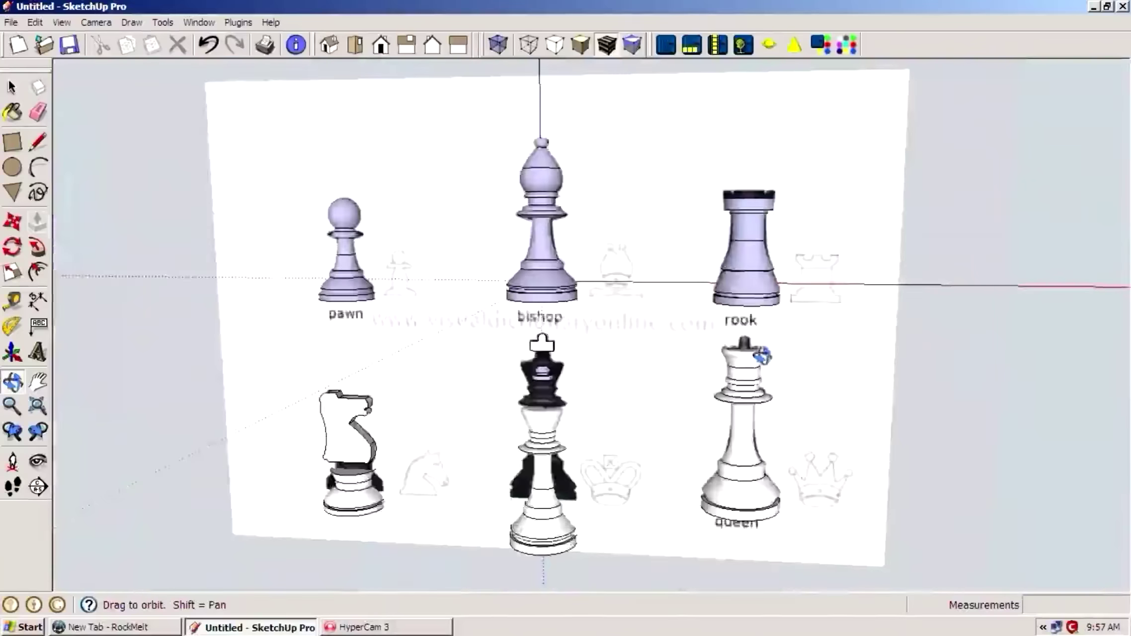
pyautogui.press('space')
pyautogui.click(606, 352)
pyautogui.scroll(3, 616, 365)
# Move the neck piece and the cross onto the top of the king.
pyautogui.scroll(2, 616, 318)
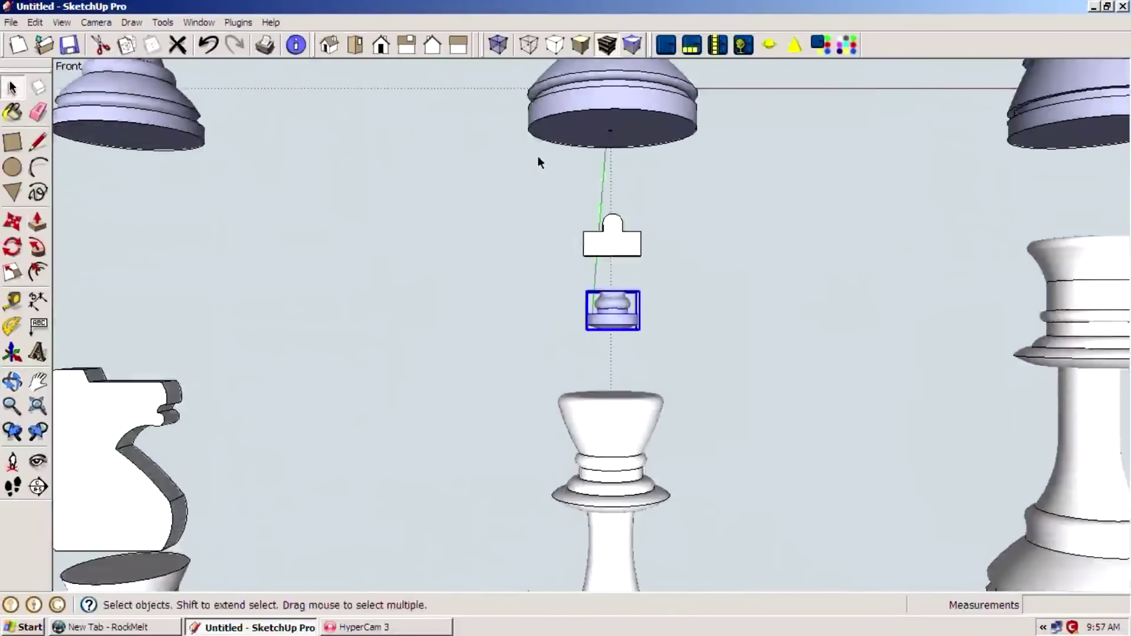
pyautogui.press('m')
pyautogui.click(619, 301)
pyautogui.click(616, 398)
pyautogui.press('space')
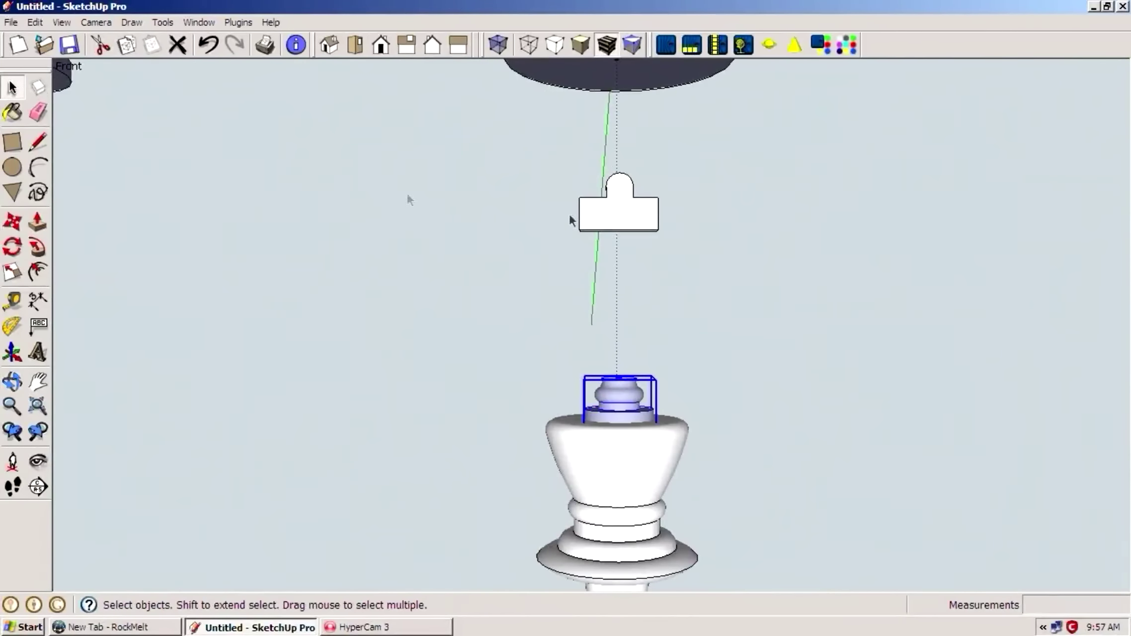
pyautogui.press('m')
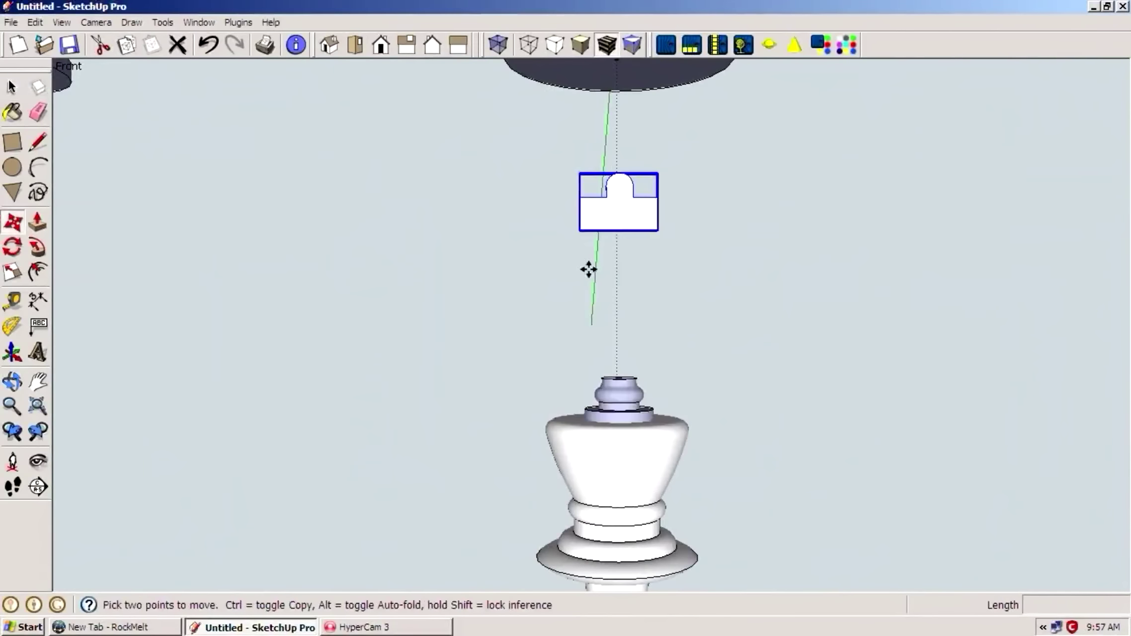
pyautogui.click(622, 208)
pyautogui.click(621, 359)
# Orbit into perspective and shift the upright cross slightly to the left.
pyautogui.press('o')
pyautogui.moveTo(510, 378)
pyautogui.mouseDown()
pyautogui.moveTo(596, 341)
pyautogui.moveTo(750, 319)
pyautogui.mouseUp()
pyautogui.press('m')
pyautogui.click(603, 283)
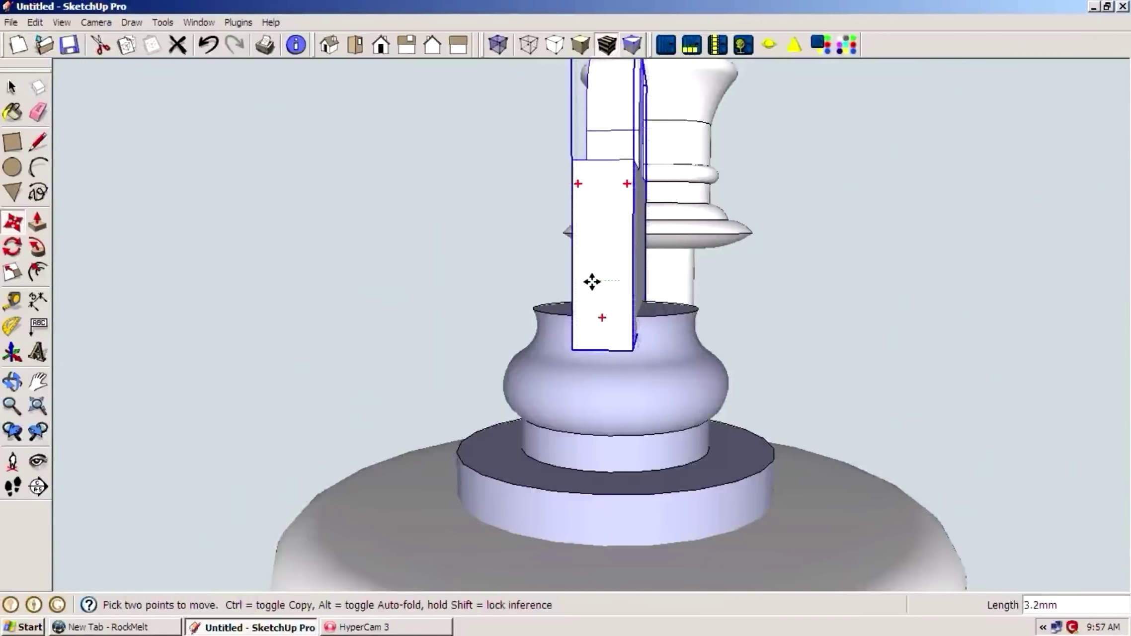
pyautogui.click(639, 263)
pyautogui.press('space')
# Explode the cross piece, regroup its faces, and open the group for editing.
pyautogui.rightClick(607, 248)
pyautogui.click(680, 352)
pyautogui.rightClick(606, 239)
pyautogui.click(666, 356)
pyautogui.doubleClick(628, 280)
pyautogui.moveTo(688, 353); pyautogui.dragTo(631, 238, button='middle')
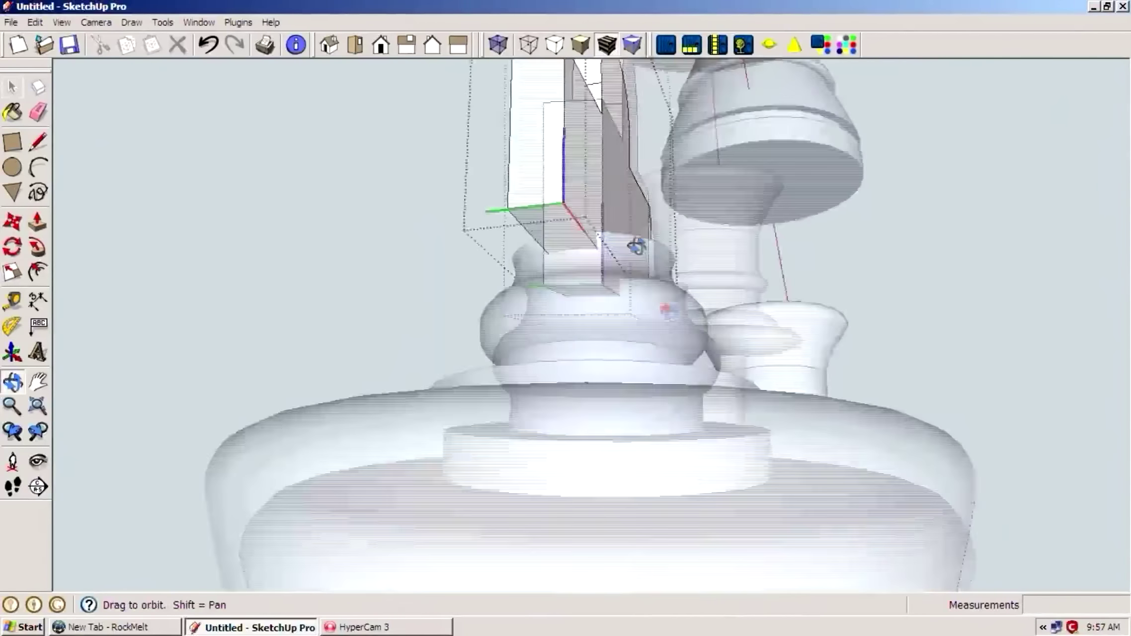
pyautogui.scroll(3, 631, 238)
# Stretch the cross face to about three times its depth.
pyautogui.click(12, 273)
pyautogui.moveTo(701, 323)
pyautogui.mouseDown(button='middle')
pyautogui.moveTo(610, 290)
pyautogui.moveTo(601, 320)
pyautogui.mouseUp(button='middle')
pyautogui.moveTo(601, 320)
pyautogui.mouseDown()
pyautogui.moveTo(662, 321)
pyautogui.moveTo(694, 308)
pyautogui.mouseUp()
pyautogui.moveTo(610, 374)
pyautogui.mouseDown(button='middle')
pyautogui.moveTo(735, 323)
pyautogui.moveTo(530, 474)
pyautogui.moveTo(542, 499)
pyautogui.mouseUp(button='middle')
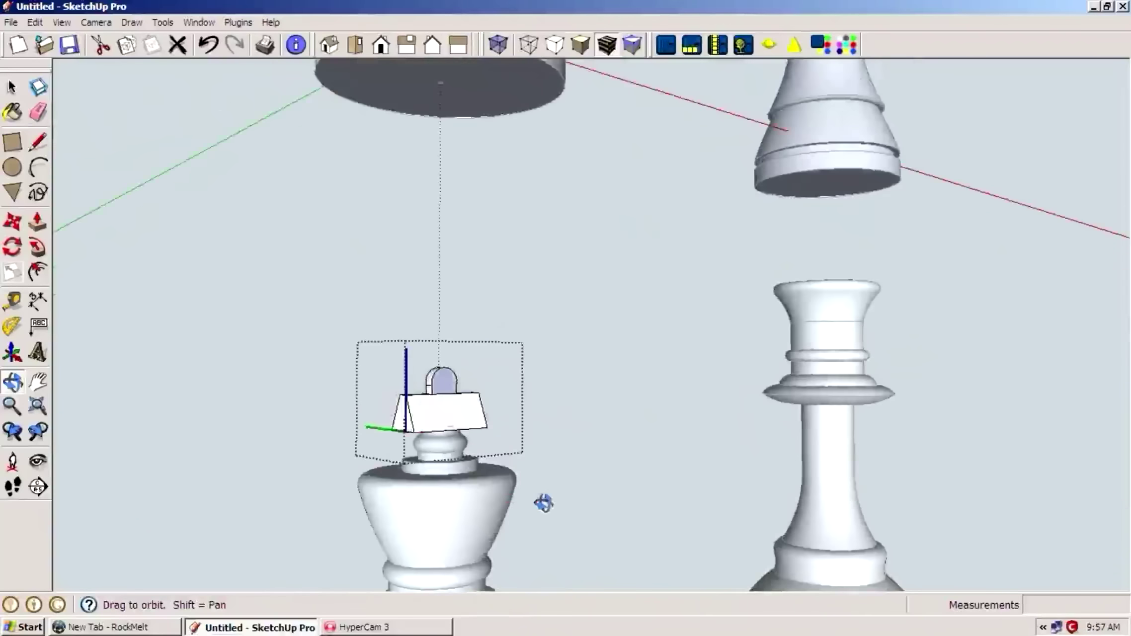
pyautogui.scroll(5, 462, 449)
pyautogui.moveTo(462, 449)
pyautogui.mouseDown(button='middle')
pyautogui.moveTo(646, 503)
pyautogui.moveTo(823, 528)
pyautogui.moveTo(449, 456)
pyautogui.mouseUp(button='middle')
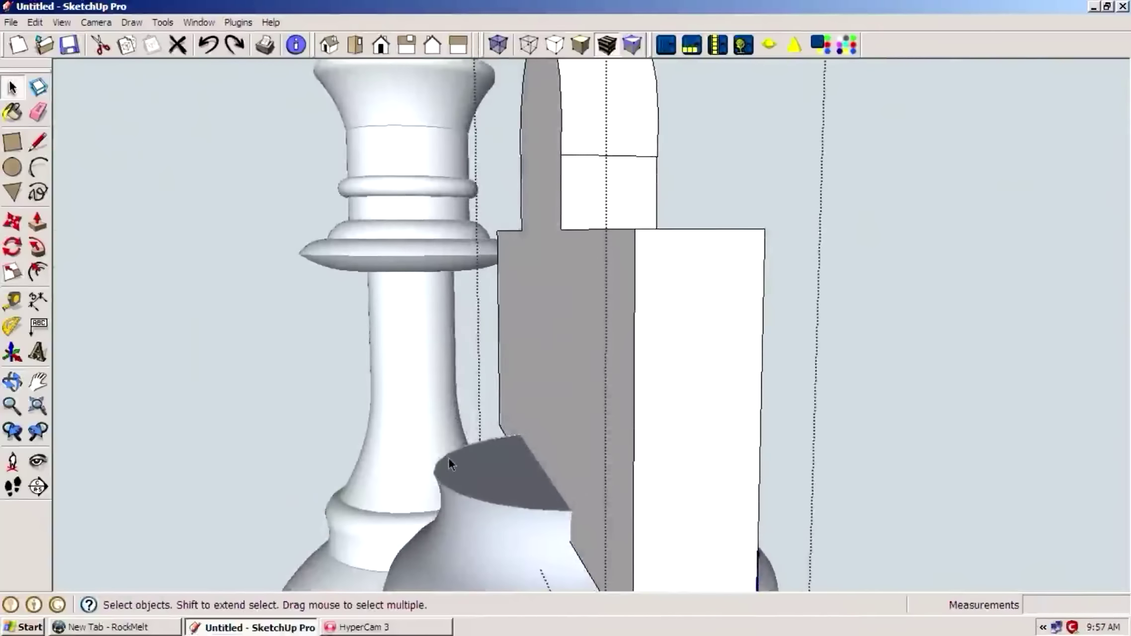
# Open the vase-shaped piece for component editing.
pyautogui.rightClick(496, 490)
pyautogui.click(547, 226)
pyautogui.press('p')
pyautogui.press('space')
pyautogui.press('p')
pyautogui.press('space')
# Scale the vase piece's top face to about 0.31 and orbit out.
pyautogui.click(502, 484)
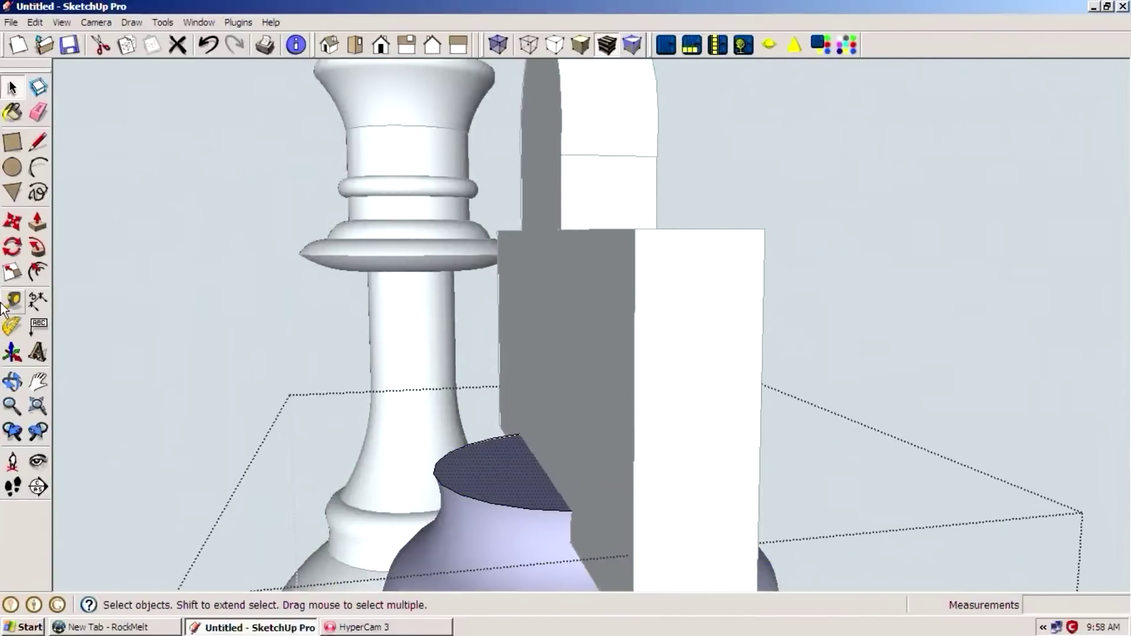
pyautogui.press('s')
pyautogui.moveTo(504, 487); pyautogui.dragTo(550, 491)
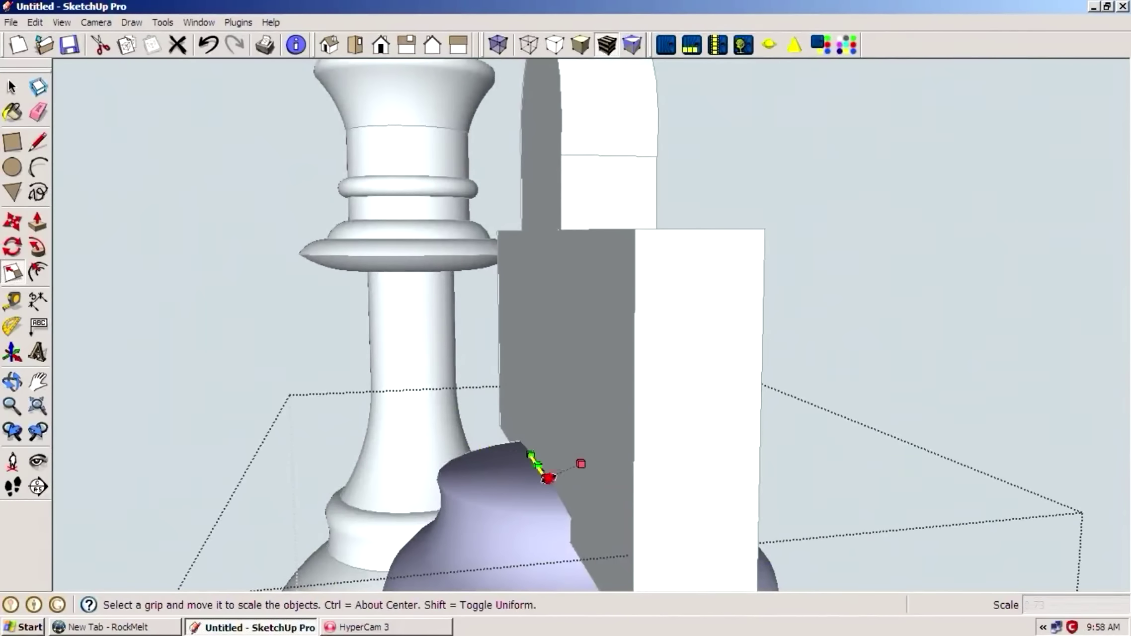
pyautogui.click(580, 462)
pyautogui.press('space')
pyautogui.scroll(-5, 509, 353)
pyautogui.moveTo(723, 415)
pyautogui.mouseDown()
pyautogui.moveTo(430, 411)
pyautogui.moveTo(3, 146)
pyautogui.mouseUp()
pyautogui.scroll(5, 393, 402)
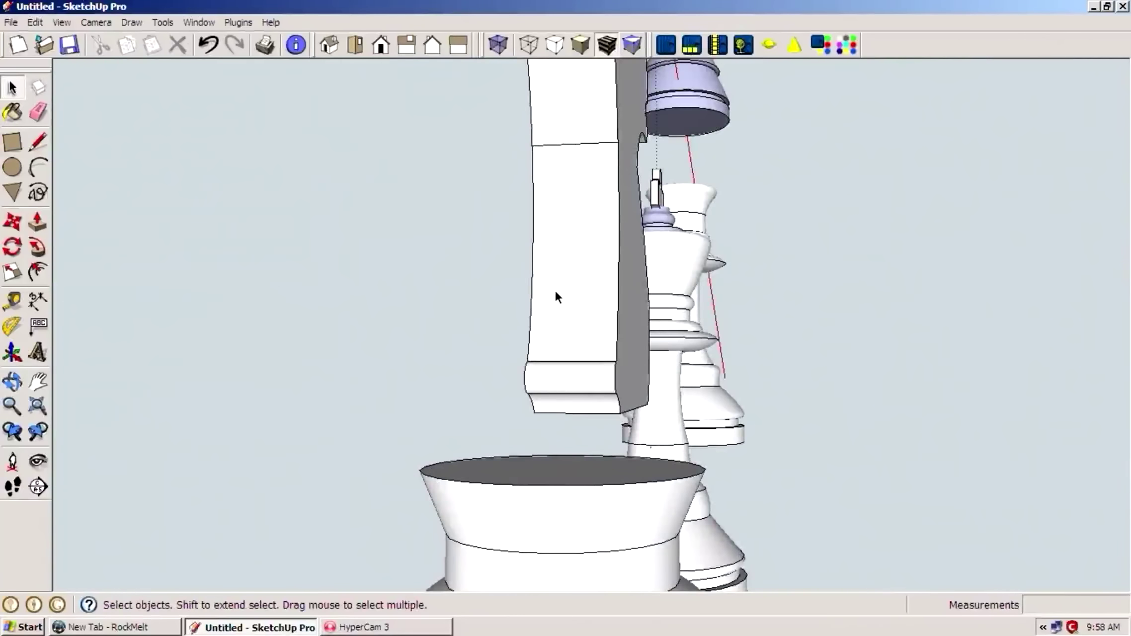
# Select the knight and move it into place from the Left view.
pyautogui.click(555, 297)
pyautogui.click(406, 44)
pyautogui.click(458, 45)
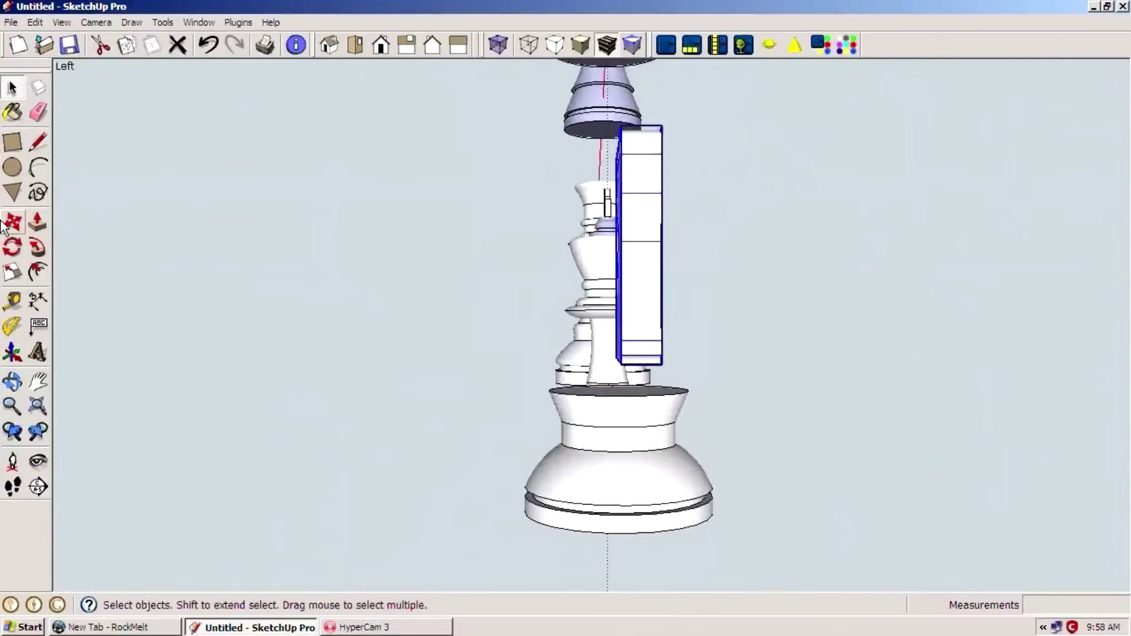
pyautogui.click(12, 222)
pyautogui.click(645, 315)
pyautogui.scroll(2, 604, 318)
pyautogui.scroll(2, 613, 333)
pyautogui.click(626, 352)
pyautogui.moveTo(645, 367)
pyautogui.mouseDown(button='middle')
pyautogui.moveTo(866, 346)
pyautogui.moveTo(610, 352)
pyautogui.moveTo(621, 285)
pyautogui.mouseUp(button='middle')
pyautogui.moveTo(654, 330)
pyautogui.mouseDown(button='middle')
pyautogui.moveTo(121, 321)
pyautogui.moveTo(200, 259)
pyautogui.mouseUp(button='middle')
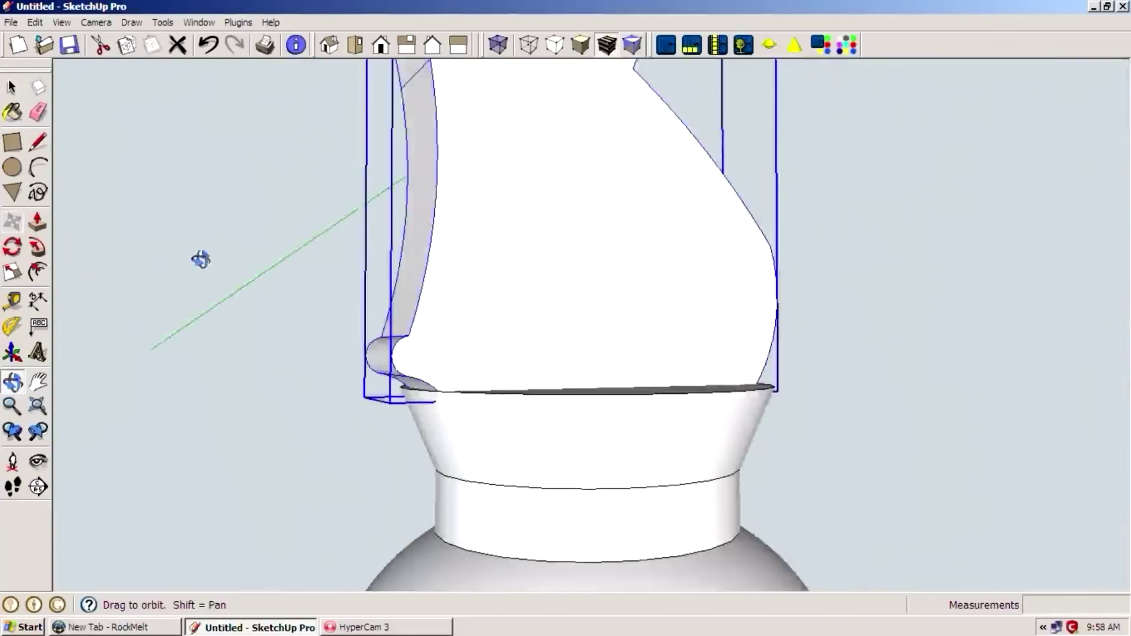
# Nudge the knight slightly, then open its head component for editing.
pyautogui.press('m')
pyautogui.click(548, 245)
pyautogui.moveTo(568, 207); pyautogui.dragTo(732, 197, button='middle')
pyautogui.scroll(5, 476, 389)
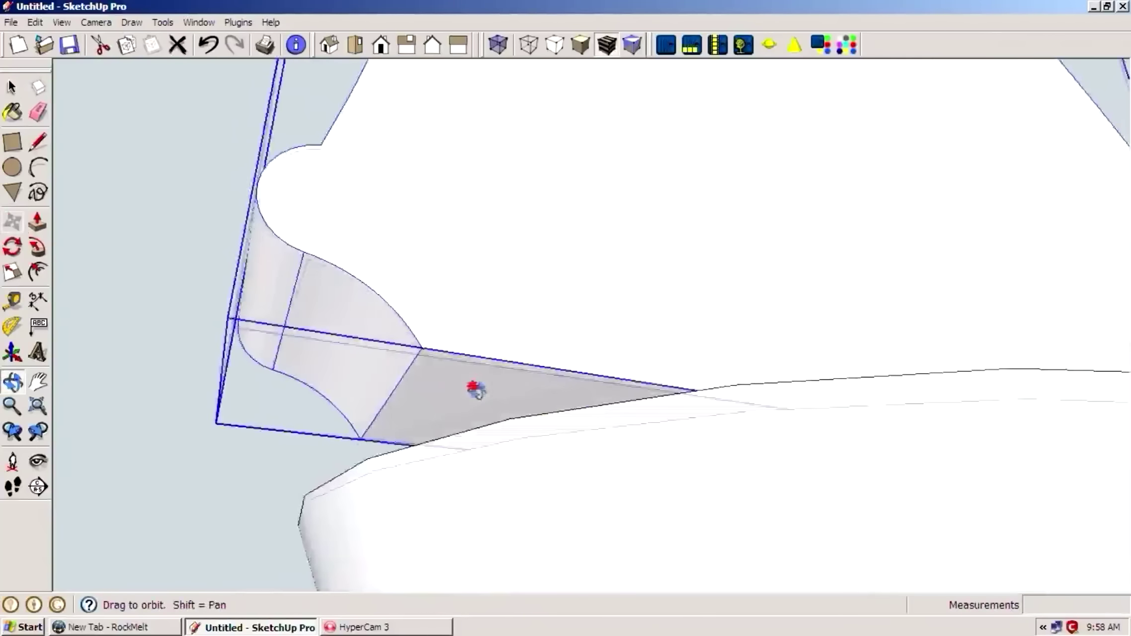
pyautogui.rightClick(607, 238)
pyautogui.click(646, 316)
pyautogui.press('s')
pyautogui.moveTo(682, 321); pyautogui.dragTo(765, 429, button='middle')
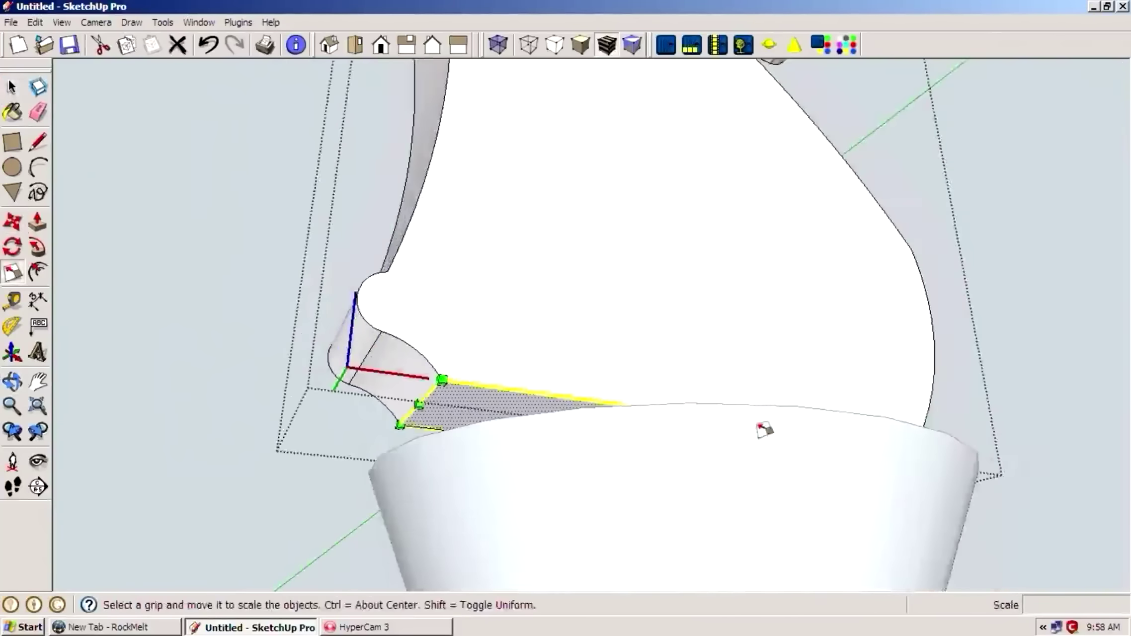
pyautogui.press('o')
pyautogui.moveTo(710, 419)
pyautogui.mouseDown()
pyautogui.moveTo(900, 409)
pyautogui.moveTo(745, 348)
pyautogui.mouseUp()
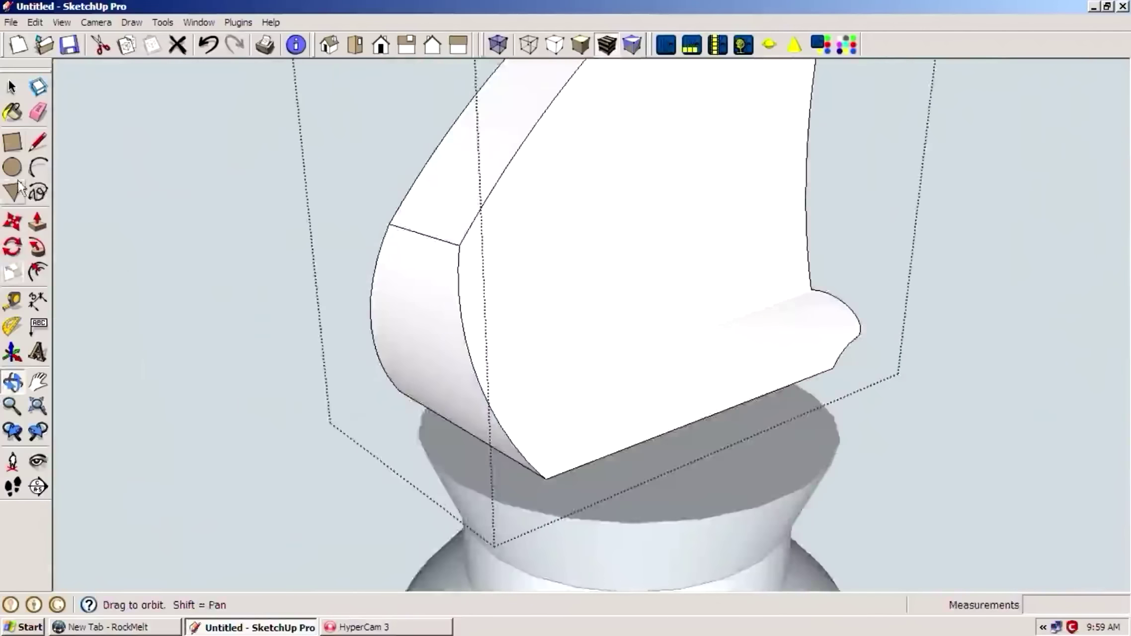
# Scale the knight's curved front face to 1.36 along the green axis.
pyautogui.click(443, 314)
pyautogui.press('s')
pyautogui.moveTo(528, 378); pyautogui.dragTo(543, 391)
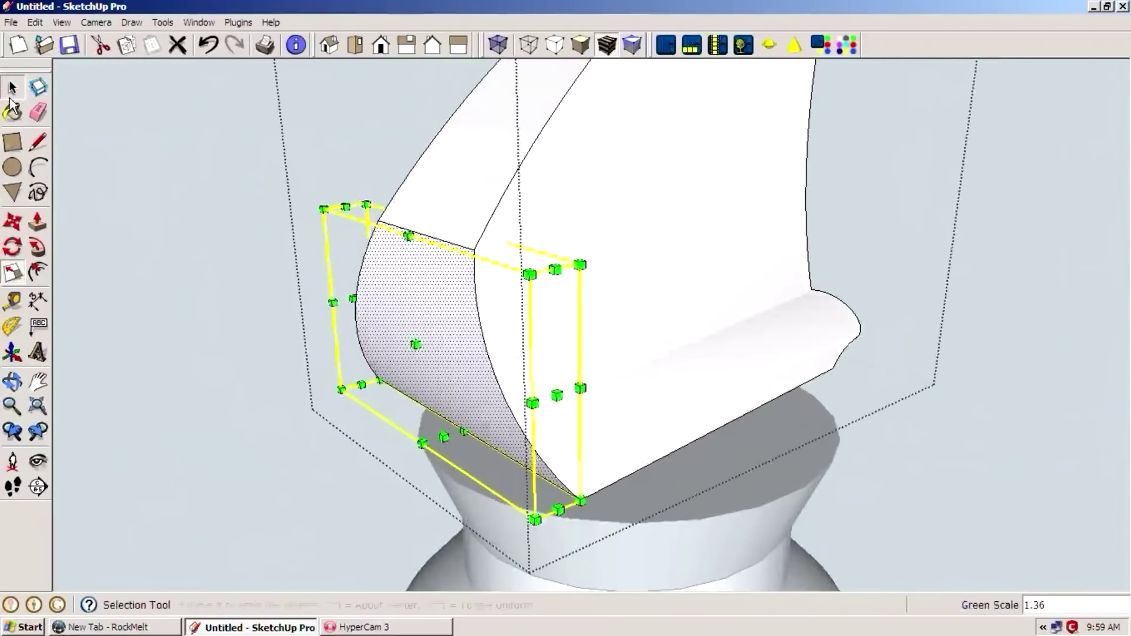
pyautogui.click(11, 273)
pyautogui.scroll(-3, 575, 391)
pyautogui.scroll(-3, 567, 382)
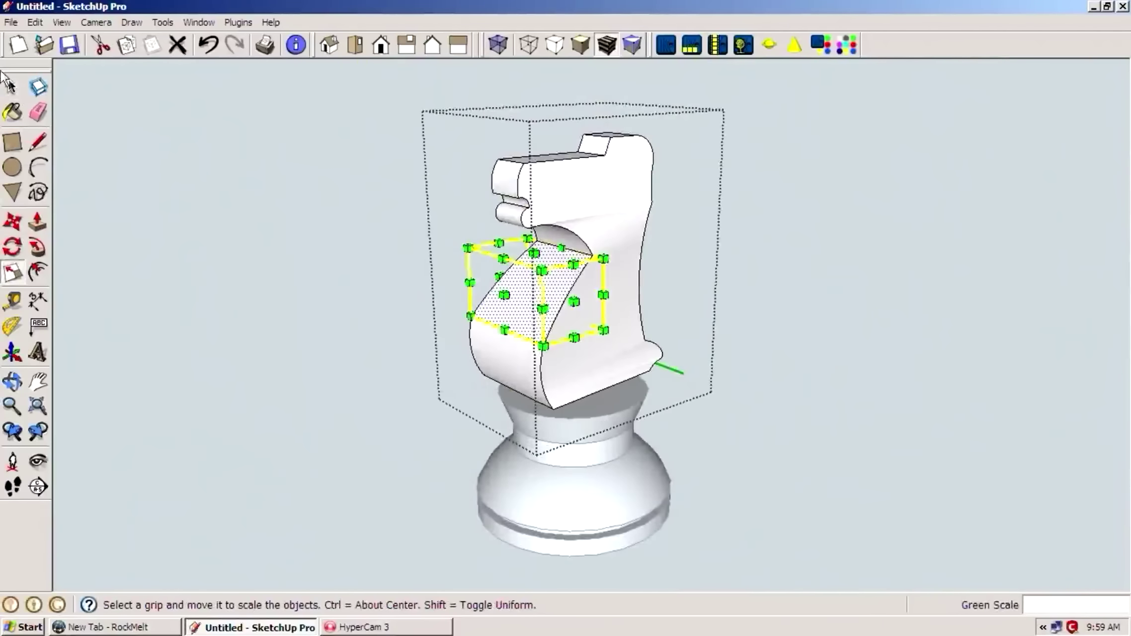
pyautogui.press('space')
pyautogui.click(442, 231)
# Explode the knight group into loose geometry.
pyautogui.moveTo(442, 230); pyautogui.dragTo(359, 310, button='middle')
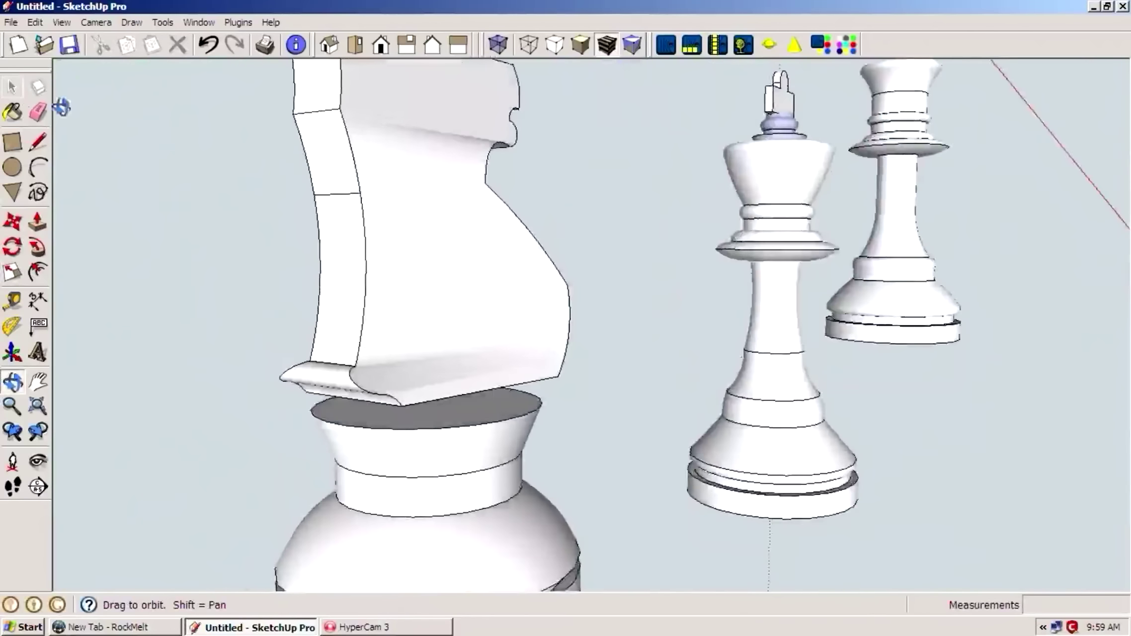
pyautogui.click(359, 311)
pyautogui.rightClick(347, 306)
pyautogui.click(401, 391)
pyautogui.moveTo(65, 268); pyautogui.dragTo(1, 230, button='middle')
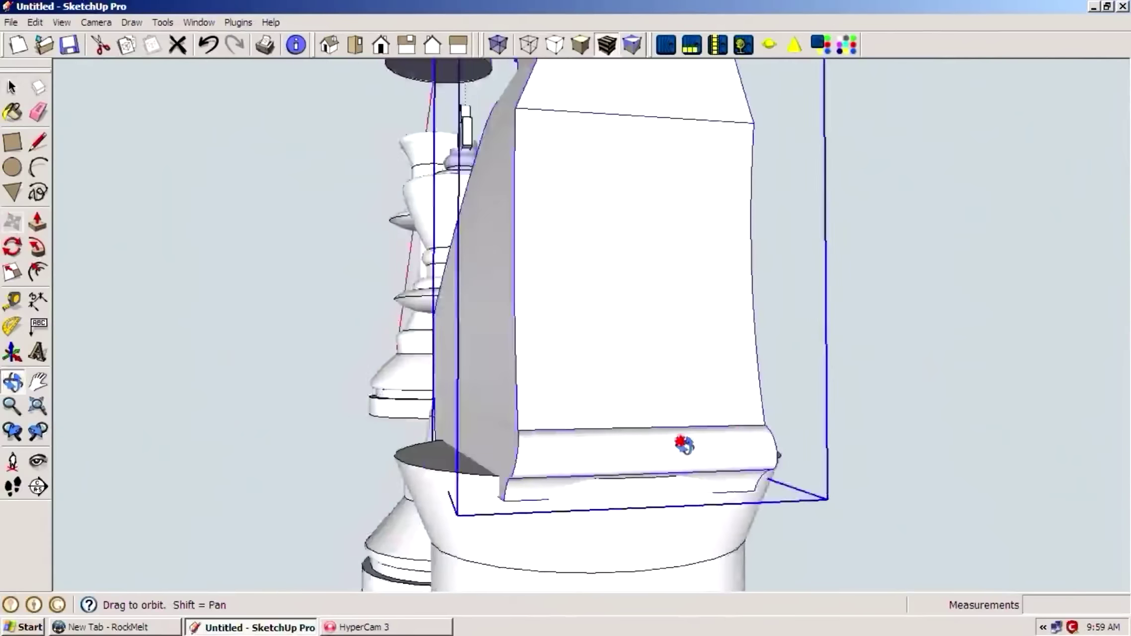
# Raise the knight's head up off its round base.
pyautogui.press('m')
pyautogui.click(561, 303)
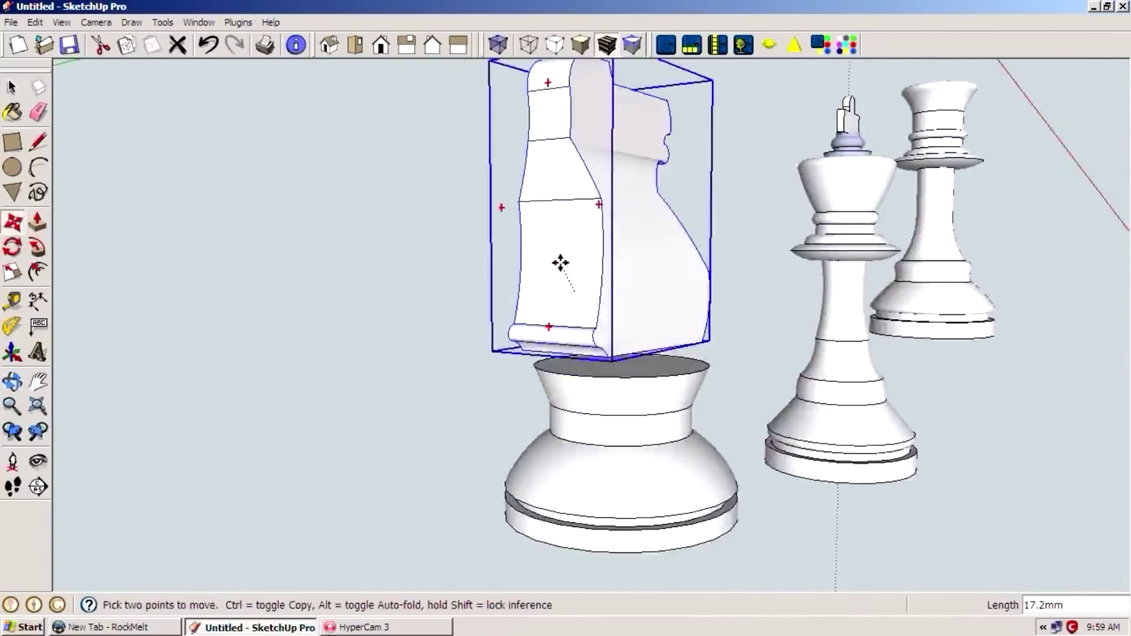
pyautogui.click(565, 240)
pyautogui.moveTo(566, 240); pyautogui.dragTo(457, 174, button='middle')
# Edit the head component and stretch its bottom profile along the green axis.
pyautogui.rightClick(475, 159)
pyautogui.click(559, 232)
pyautogui.press('s')
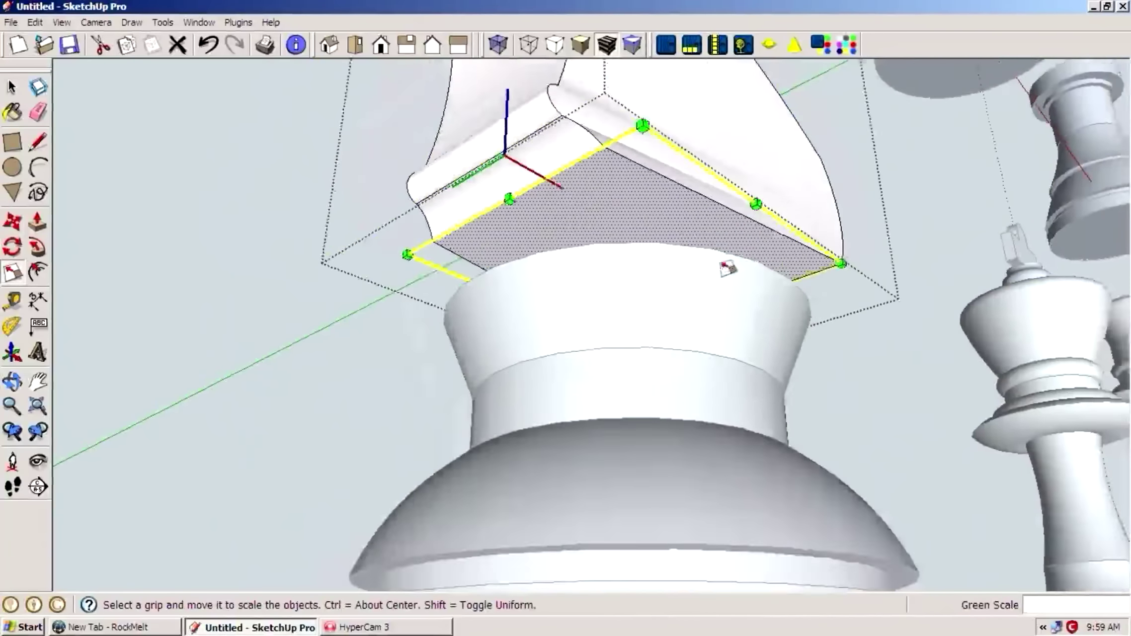
pyautogui.scroll(-3, 726, 268)
pyautogui.press('Escape')
pyautogui.press('space')
pyautogui.scroll(5, 542, 102)
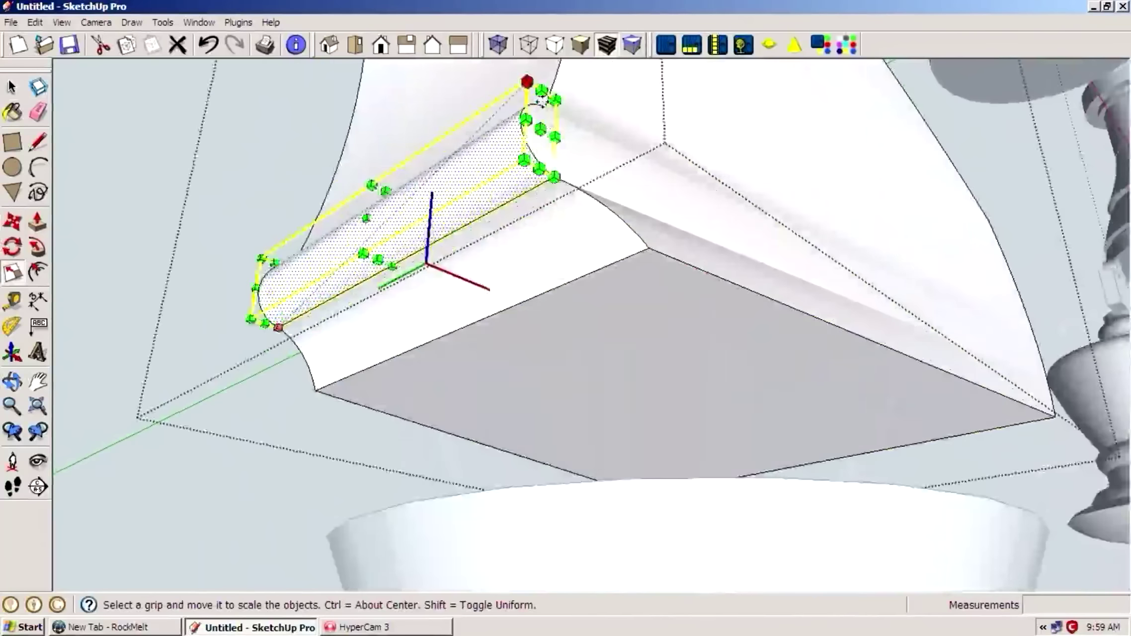
pyautogui.scroll(1, 542, 102)
pyautogui.moveTo(541, 130); pyautogui.dragTo(585, 114)
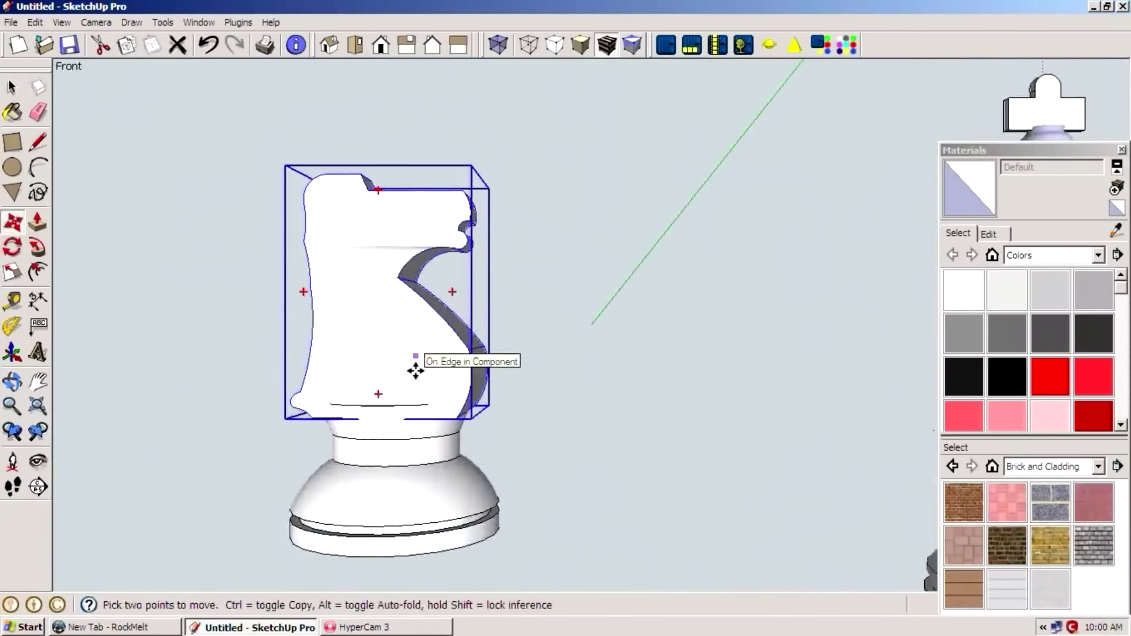
# Scale the knight narrower, comparing the result with undo and redo.
pyautogui.moveTo(416, 353); pyautogui.dragTo(747, 447, button='middle')
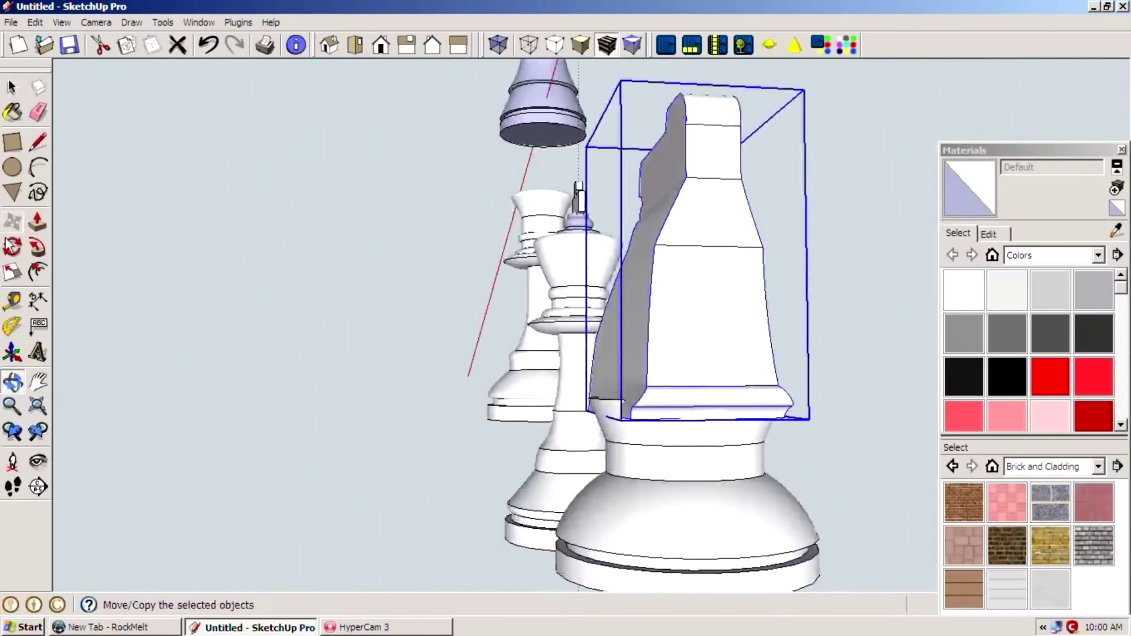
pyautogui.click(12, 272)
pyautogui.click(593, 246)
pyautogui.hotkey('ctrl', 'z')
pyautogui.hotkey('ctrl', 'y')
pyautogui.hotkey('ctrl', 'z')
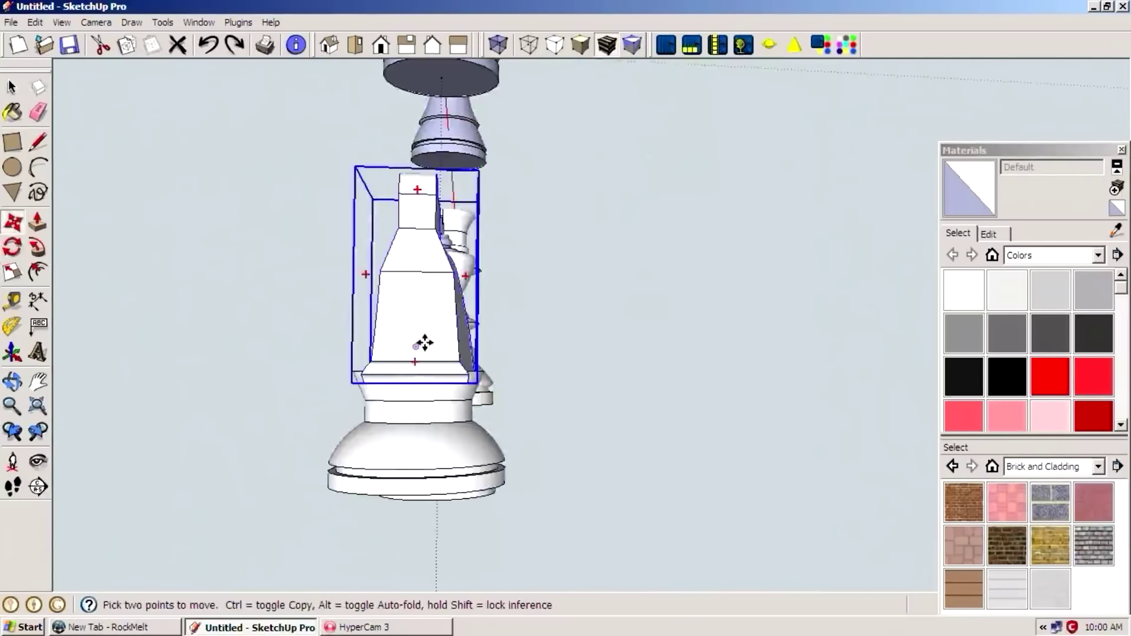
pyautogui.scroll(5, 410, 321)
pyautogui.scroll(-5, 411, 321)
# Retry scaling and moving the knight piece.
pyautogui.press('s')
pyautogui.scroll(5, 418, 270)
pyautogui.scroll(1, 417, 271)
pyautogui.scroll(-5, 417, 271)
pyautogui.moveTo(498, 407)
pyautogui.mouseDown(button='middle')
pyautogui.moveTo(553, 319)
pyautogui.moveTo(496, 343)
pyautogui.mouseUp(button='middle')
pyautogui.press('m')
# View the knight from the front, then orbit in close around it.
pyautogui.press('F4')
pyautogui.scroll(3, 268, 380)
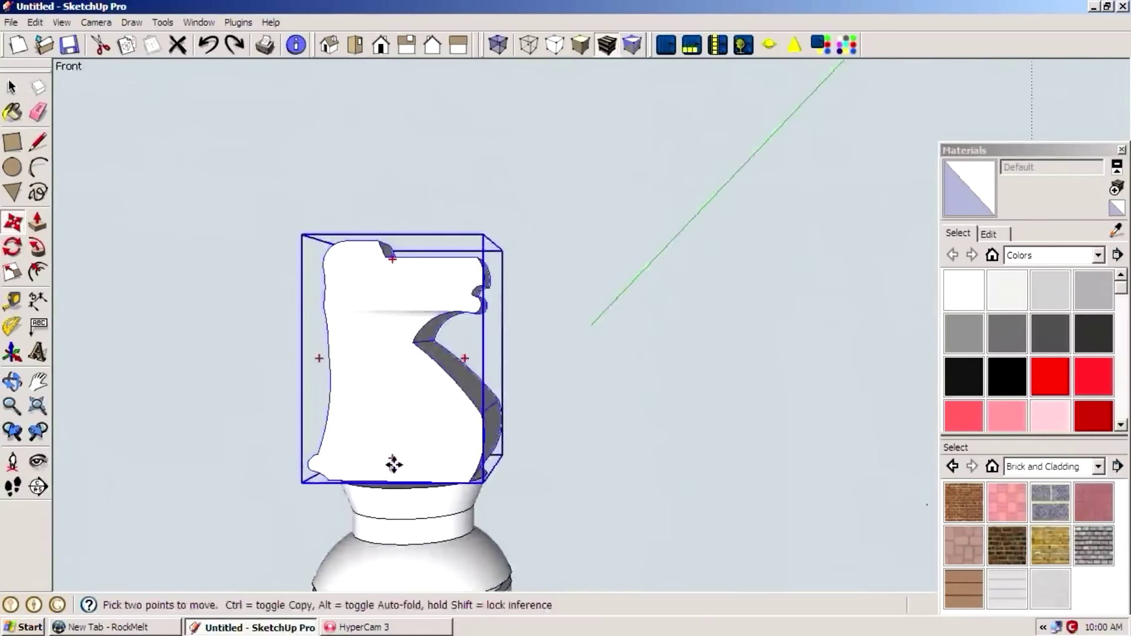
pyautogui.moveTo(394, 464); pyautogui.dragTo(377, 357, button='middle')
pyautogui.scroll(5, 378, 356)
pyautogui.moveTo(378, 356)
pyautogui.mouseDown(button='middle')
pyautogui.moveTo(220, 293)
pyautogui.moveTo(462, 411)
pyautogui.moveTo(164, 252)
pyautogui.mouseUp(button='middle')
pyautogui.scroll(-3, 166, 210)
pyautogui.scroll(4, 259, 331)
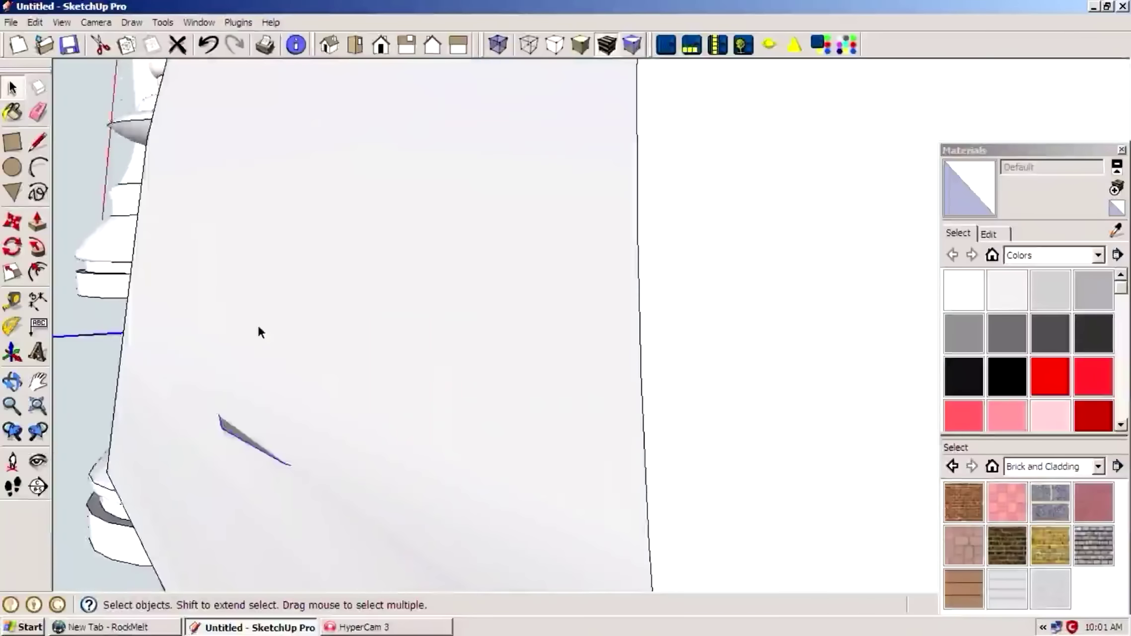
# Edit the knight's head component and rescale its lower face to fit the base.
pyautogui.rightClick(225, 425)
pyautogui.click(283, 158)
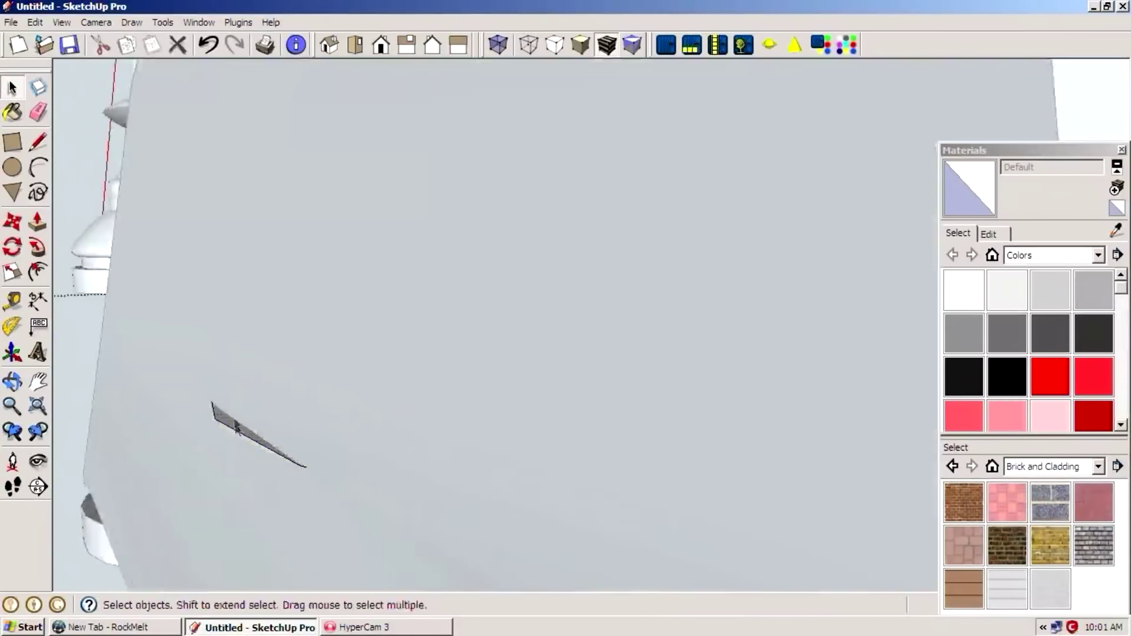
pyautogui.press('s')
pyautogui.moveTo(258, 406); pyautogui.dragTo(321, 512, button='middle')
pyautogui.press('space')
pyautogui.scroll(-5, 364, 453)
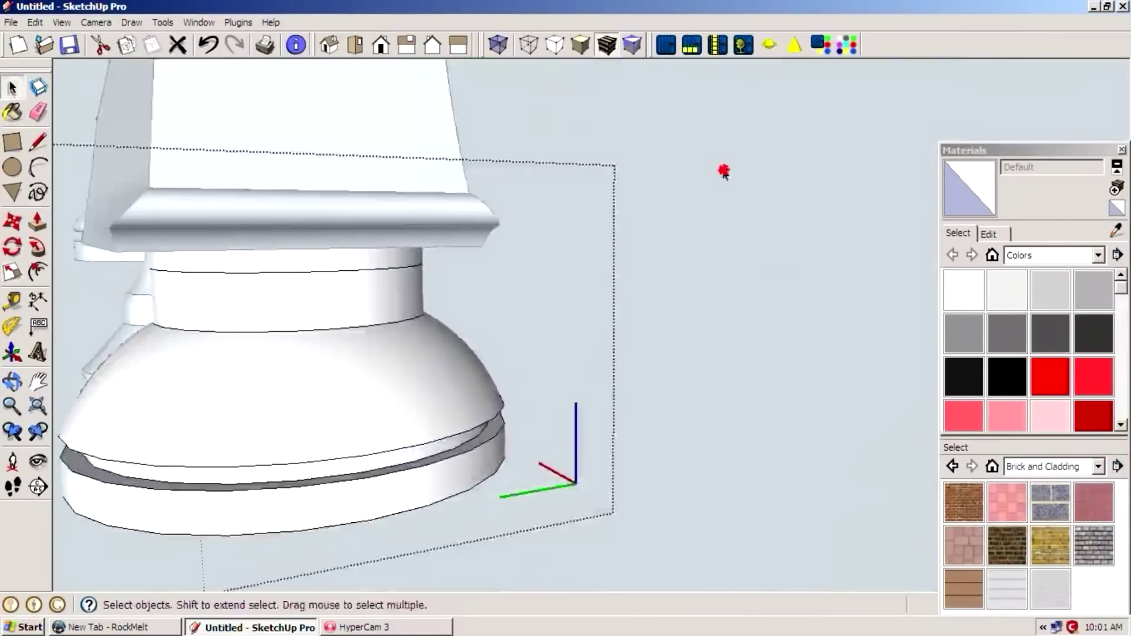
pyautogui.scroll(-3, 722, 171)
# Switch to Top view to see all the pieces from above.
pyautogui.moveTo(466, 322); pyautogui.dragTo(653, 225, button='middle')
pyautogui.press('F2')
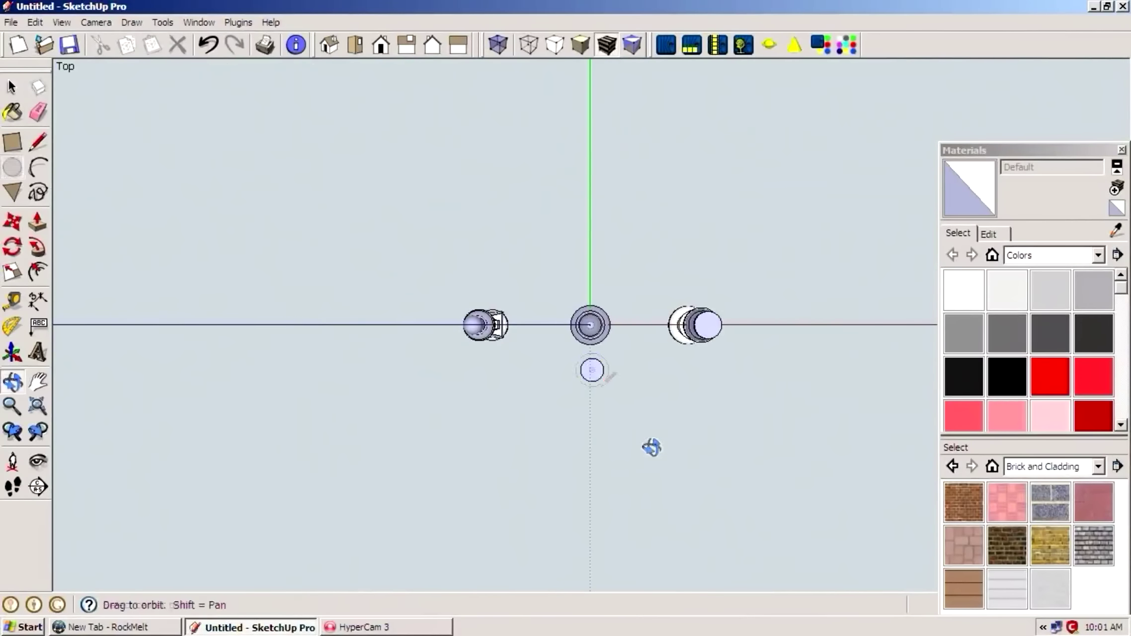
pyautogui.moveTo(651, 447); pyautogui.dragTo(628, 339)
# Push/Pull the small circle into a short cylinder and scale its top face.
pyautogui.press('p')
pyautogui.click(554, 501)
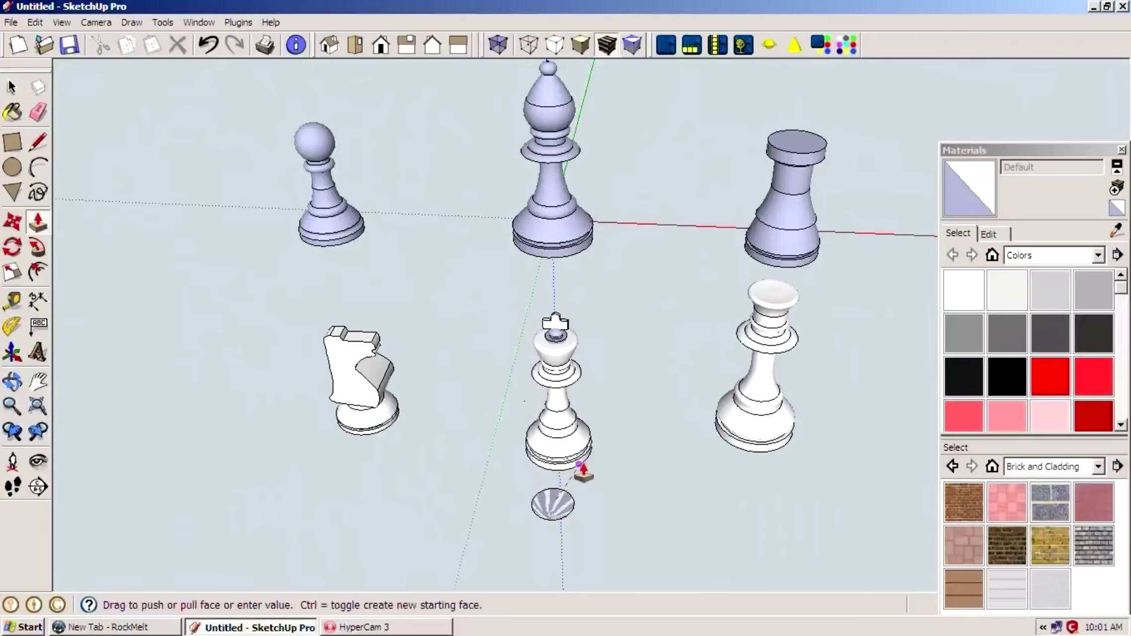
pyautogui.click(583, 472)
pyautogui.scroll(3, 576, 477)
pyautogui.scroll(-2, 518, 454)
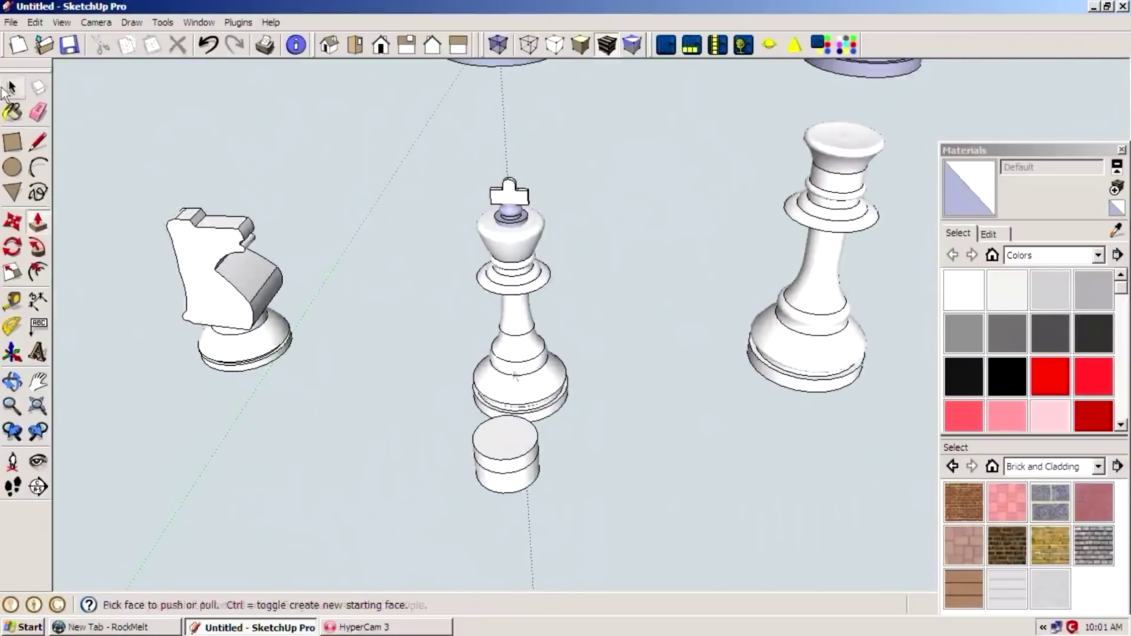
pyautogui.click(12, 273)
pyautogui.keyDown('ctrl'); pyautogui.moveTo(472, 459); pyautogui.dragTo(462, 467); pyautogui.keyUp('ctrl')
# Resize the stub's small top face, cancelling a too-tall extrusion.
pyautogui.press('p')
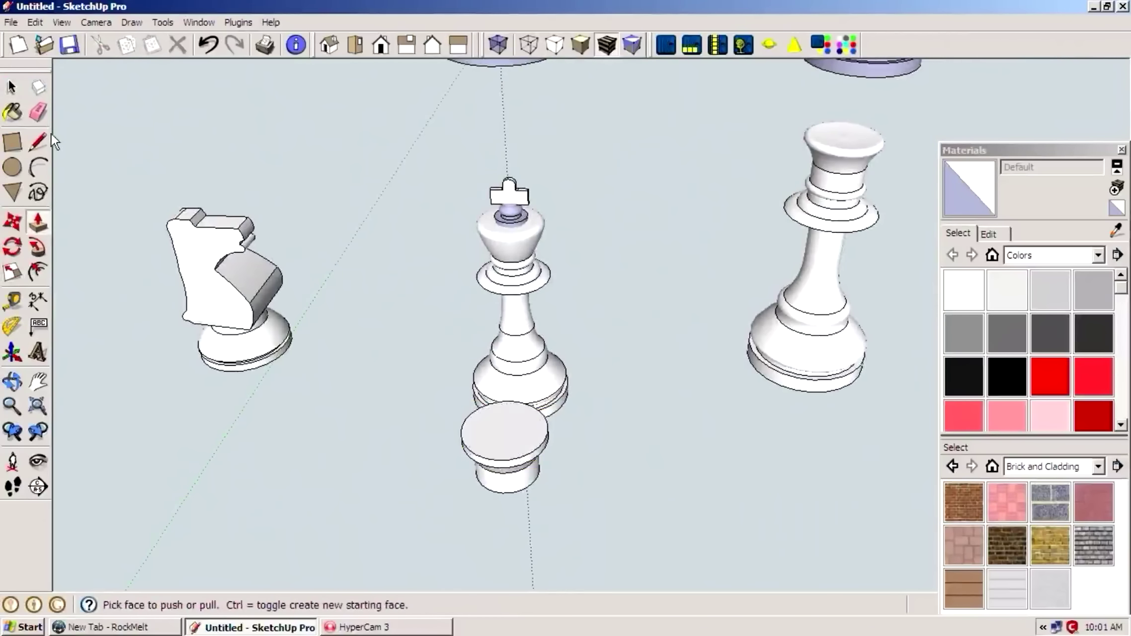
pyautogui.press('s')
pyautogui.press('p')
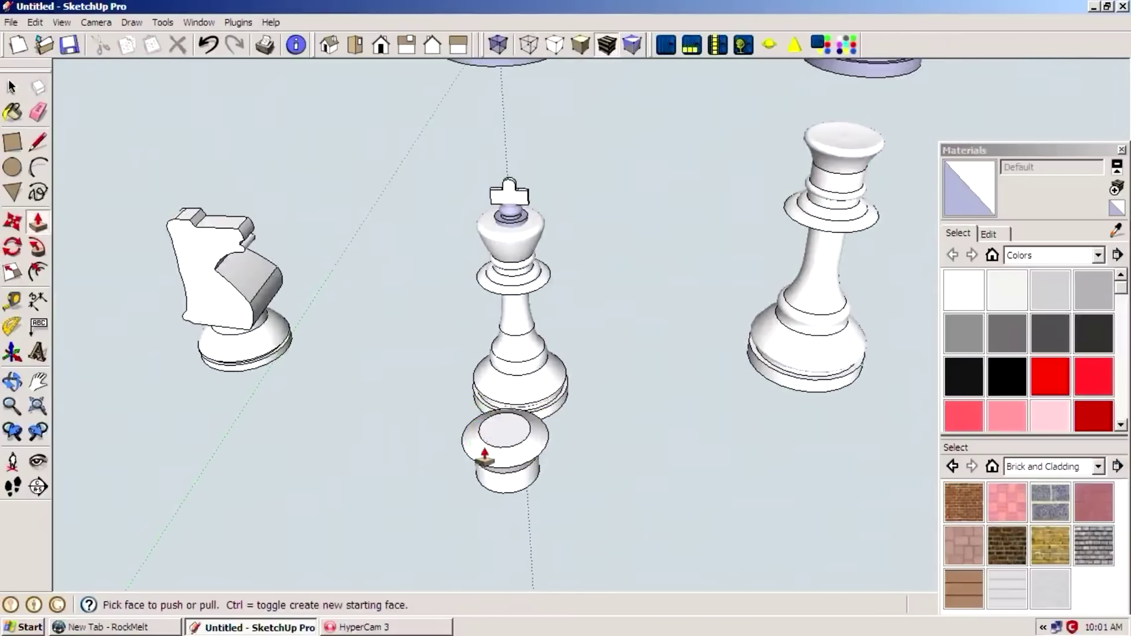
pyautogui.press('space')
pyautogui.scroll(3, 475, 400)
pyautogui.press('s')
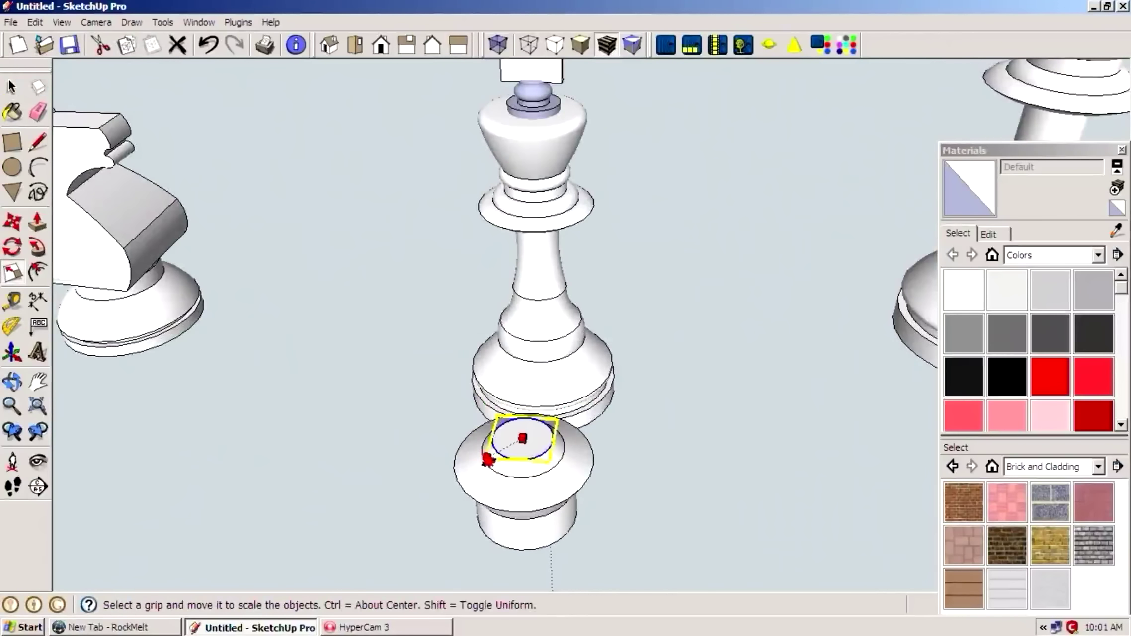
pyautogui.click(533, 448)
pyautogui.press('s')
pyautogui.scroll(1, 533, 449)
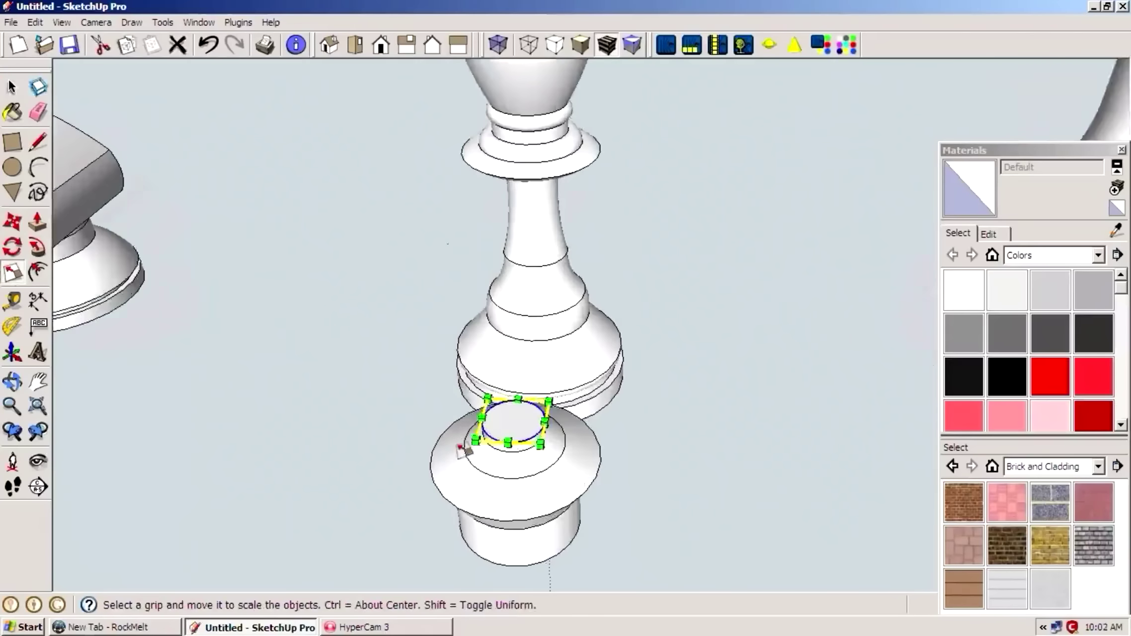
pyautogui.press('p')
pyautogui.scroll(2, 500, 403)
pyautogui.press('Escape')
# Select the new stub piece beside the king.
pyautogui.press('s')
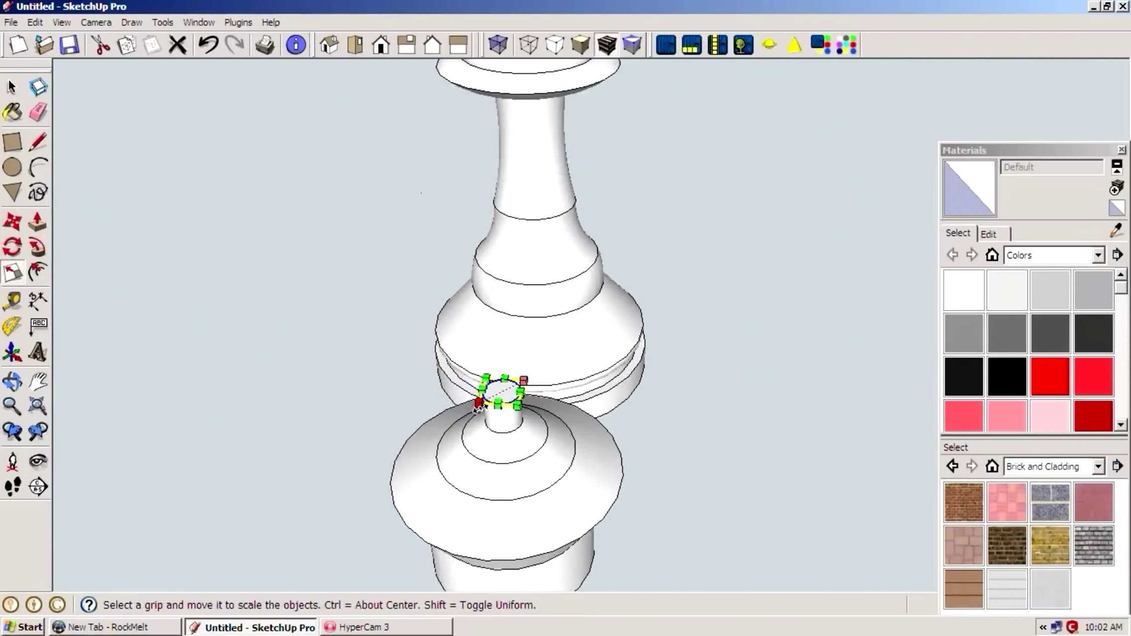
pyautogui.scroll(-2, 500, 392)
pyautogui.scroll(-3, 504, 383)
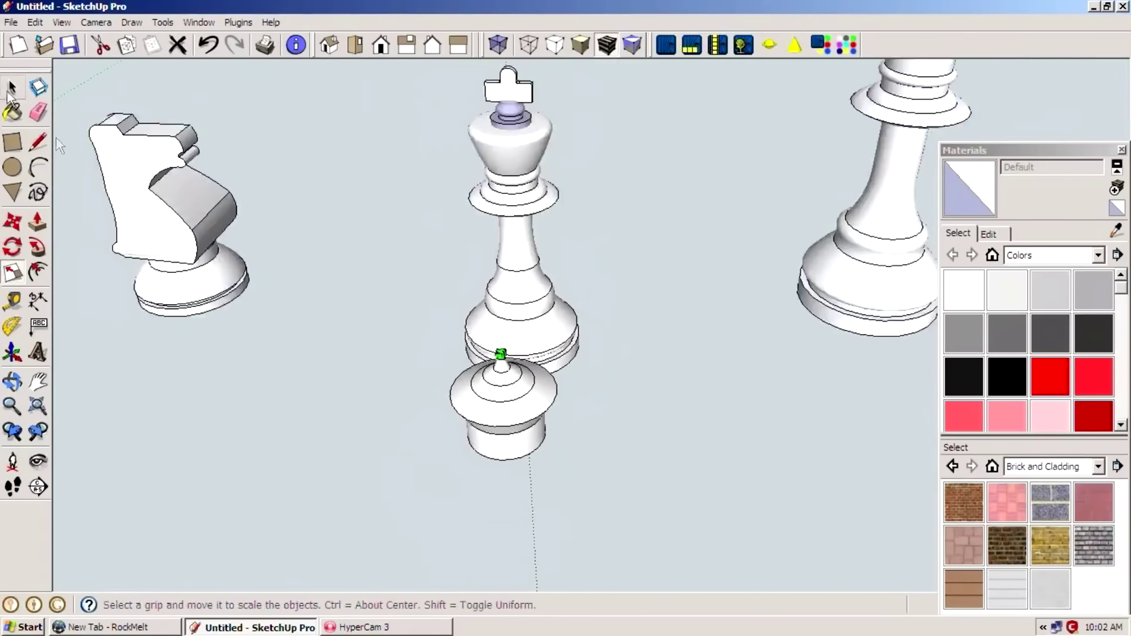
pyautogui.press('o')
pyautogui.moveTo(598, 505); pyautogui.dragTo(656, 264)
pyautogui.press('space')
pyautogui.scroll(2, 470, 421)
pyautogui.click(469, 423)
pyautogui.scroll(-2, 545, 479)
pyautogui.moveTo(510, 434)
pyautogui.mouseDown(button='middle')
pyautogui.moveTo(525, 313)
pyautogui.moveTo(487, 386)
pyautogui.mouseUp(button='middle')
# Explode the stub component and rescale its middle band.
pyautogui.rightClick(486, 387)
pyautogui.click(515, 151)
pyautogui.press('s')
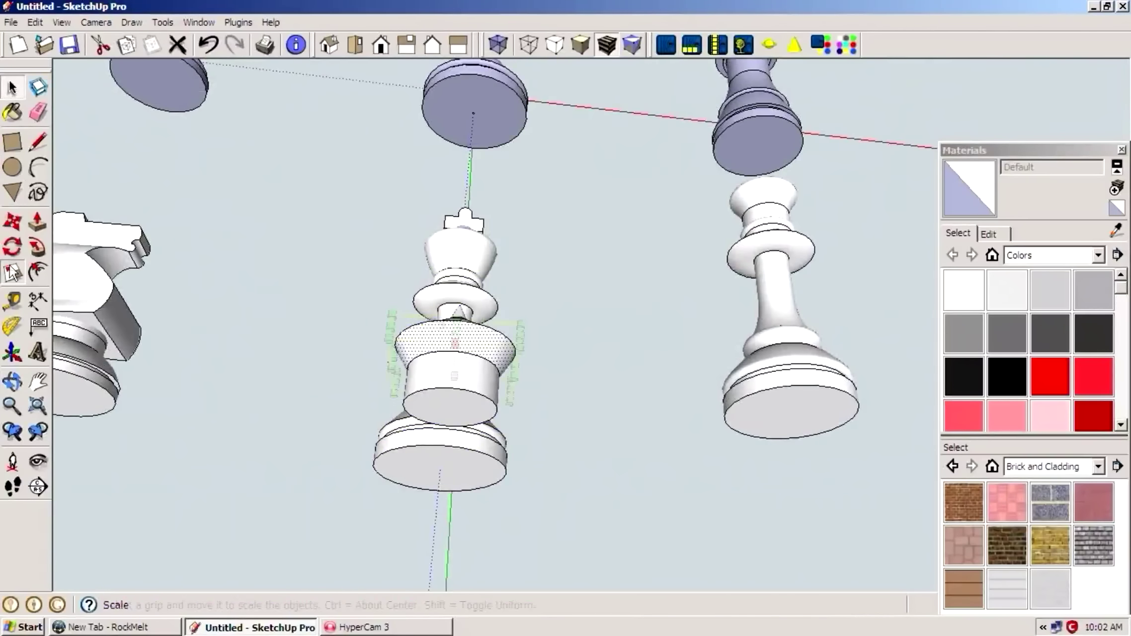
pyautogui.scroll(3, 515, 410)
pyautogui.moveTo(515, 410); pyautogui.dragTo(516, 397)
# Shrink the cone's bottom face about its centre to a narrow base.
pyautogui.press('space')
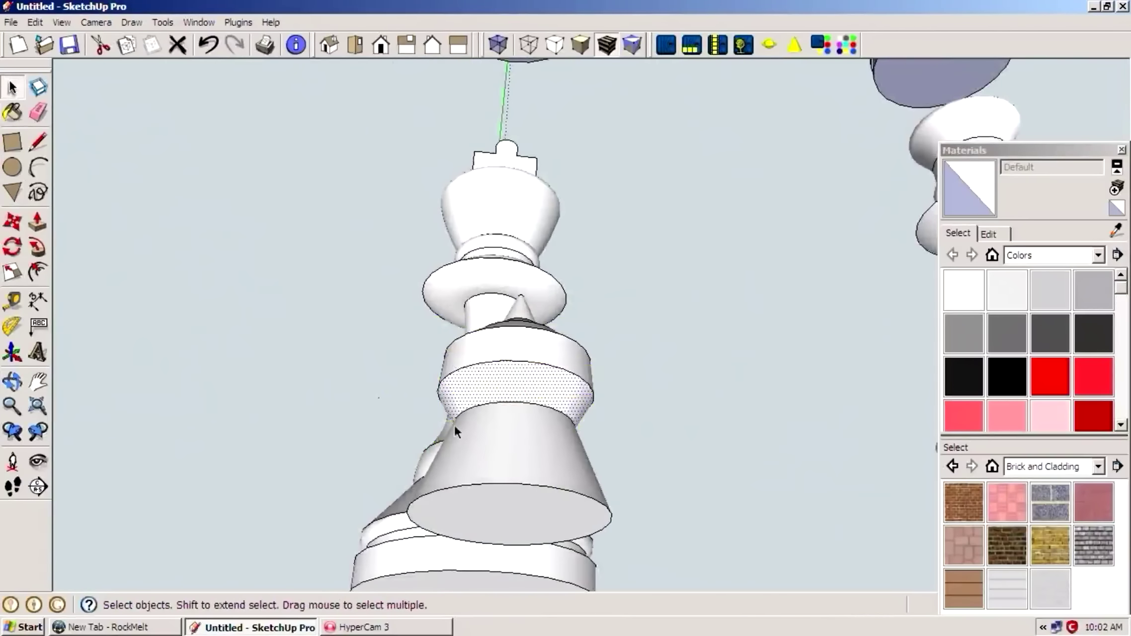
pyautogui.click(509, 514)
pyautogui.press('s')
pyautogui.keyDown('ctrl'); pyautogui.moveTo(411, 475); pyautogui.dragTo(494, 506); pyautogui.keyUp('ctrl')
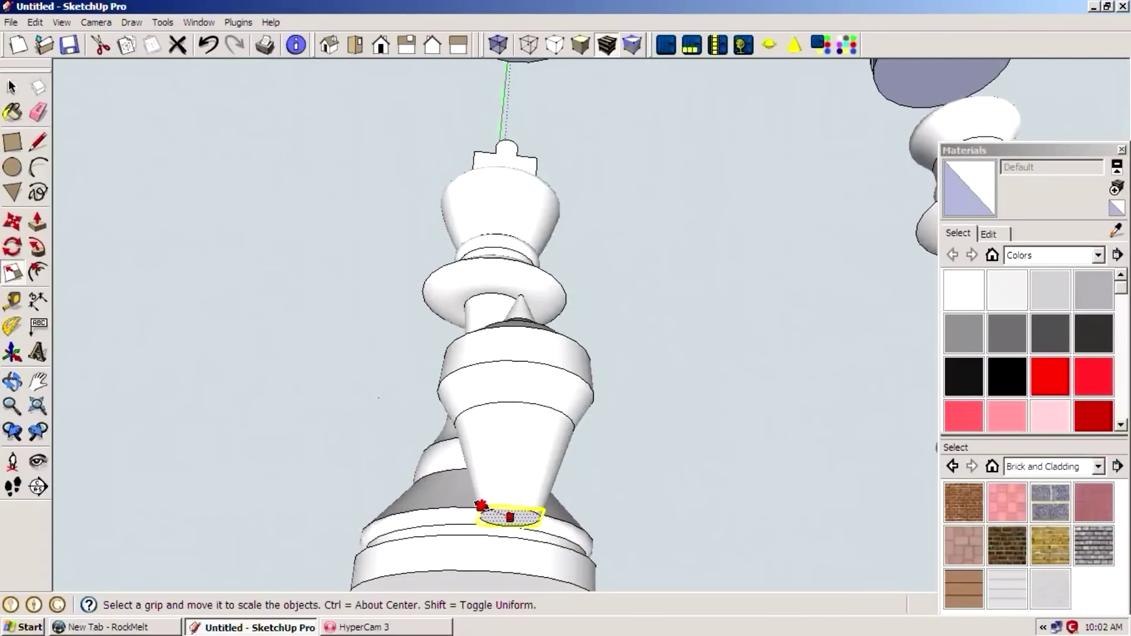
pyautogui.scroll(3, 481, 505)
pyautogui.scroll(3, 517, 462)
# Switch to Top view, then orbit to see the king, knight and cone.
pyautogui.press('F2')
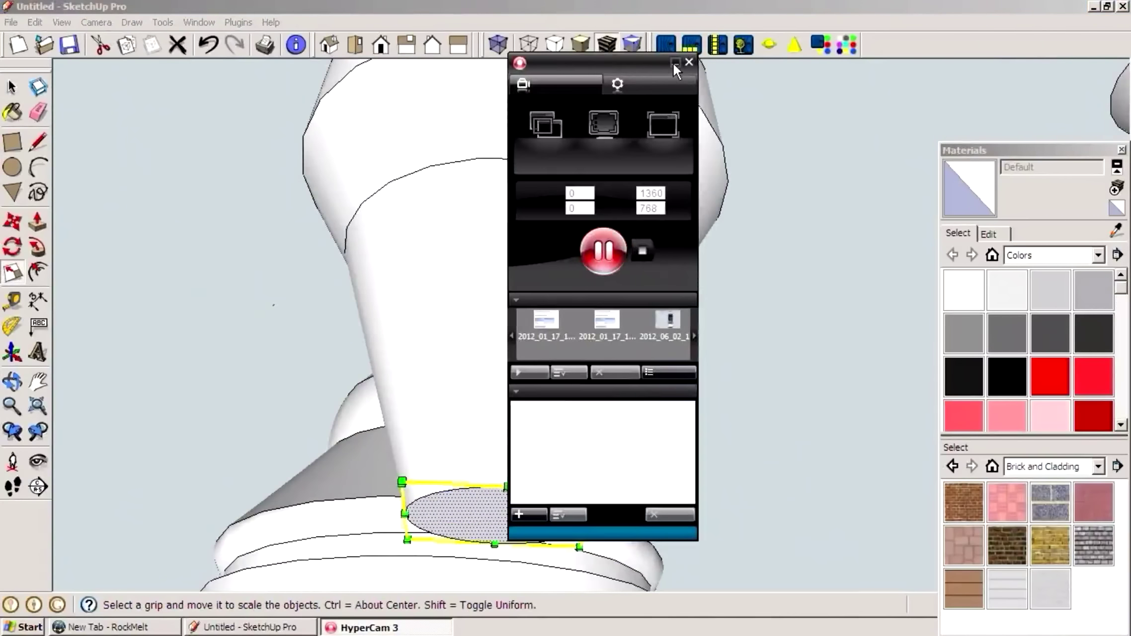
pyautogui.click(672, 63)
pyautogui.scroll(-3, 593, 345)
pyautogui.moveTo(593, 345); pyautogui.dragTo(575, 341, button='middle')
pyautogui.scroll(-3, 576, 341)
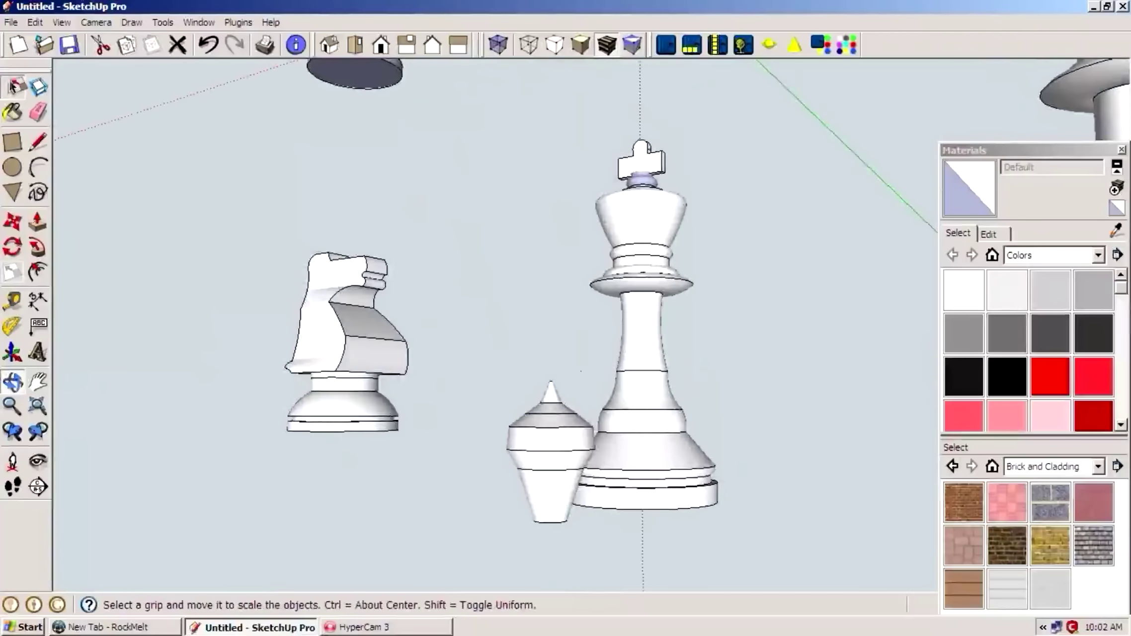
# Turn the finished cone finial into a component.
pyautogui.click(15, 85)
pyautogui.click(549, 472)
pyautogui.click(37, 85)
pyautogui.click(651, 411)
# Move the finial onto the queen's top and scale it down to fit.
pyautogui.scroll(-3, 397, 397)
pyautogui.press('s')
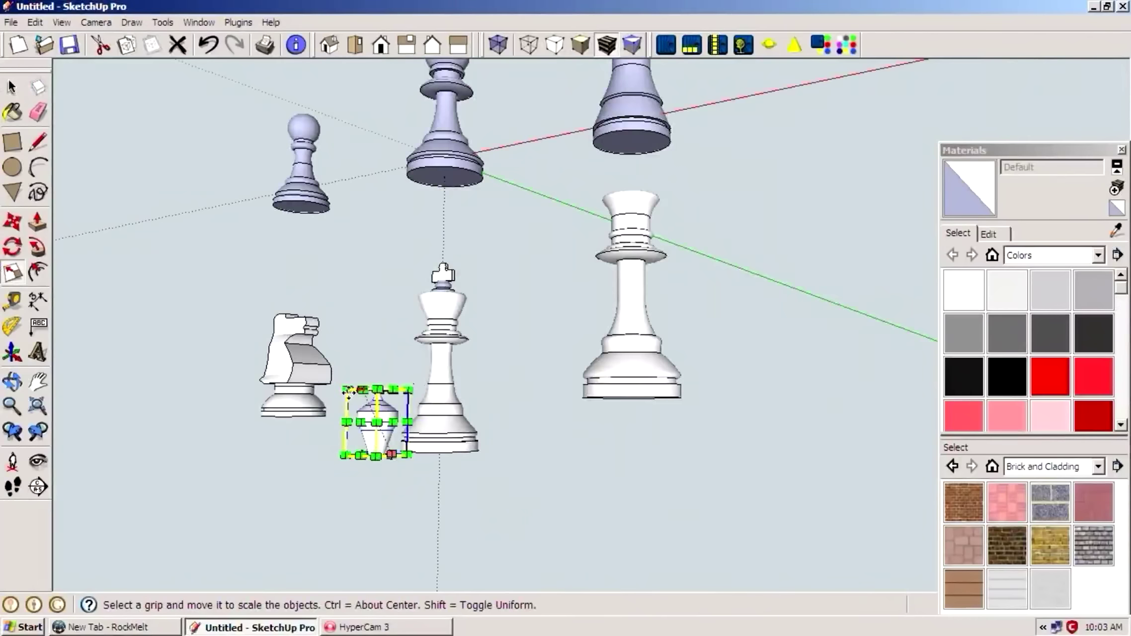
pyautogui.scroll(2, 350, 391)
pyautogui.click(13, 222)
pyautogui.click(385, 430)
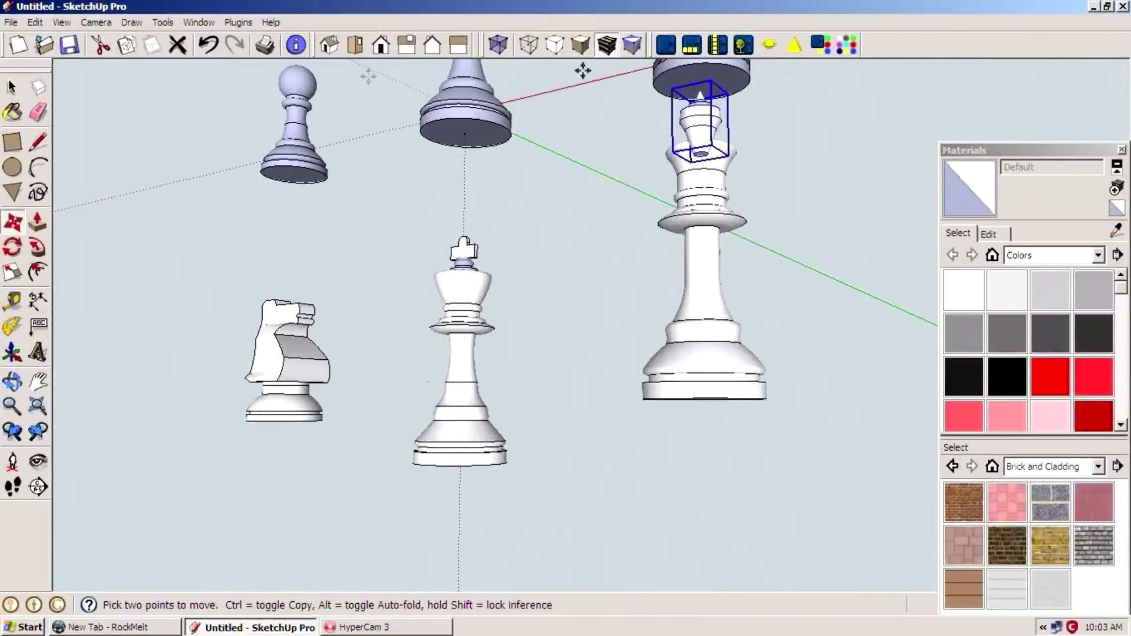
pyautogui.click(407, 44)
pyautogui.moveTo(639, 286); pyautogui.dragTo(732, 338, button='middle')
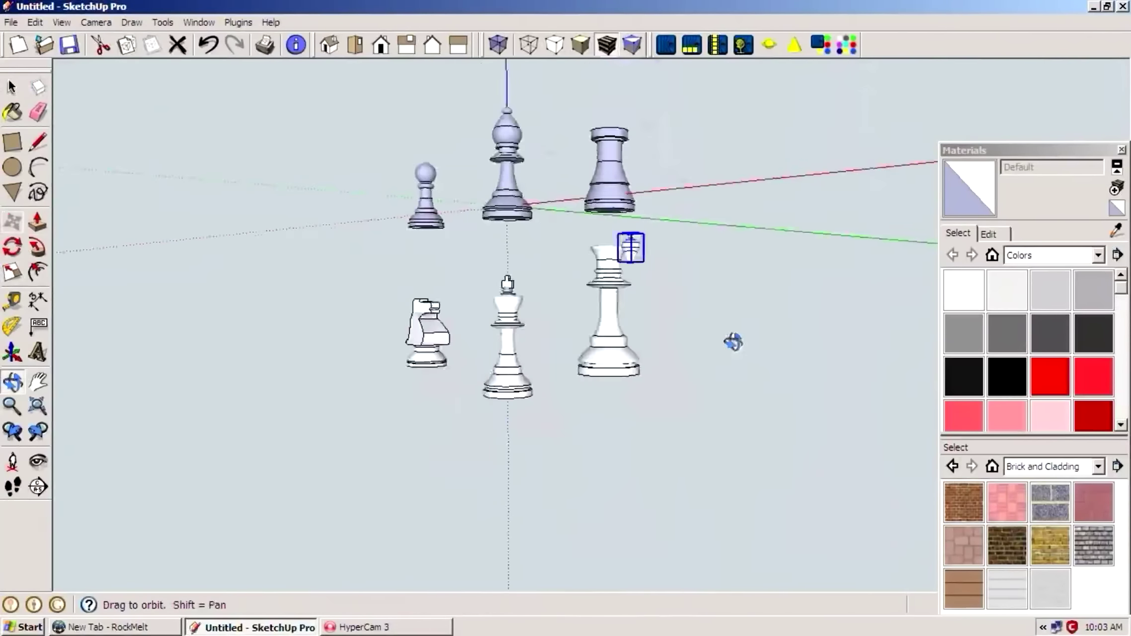
pyautogui.scroll(5, 694, 270)
pyautogui.scroll(3, 561, 272)
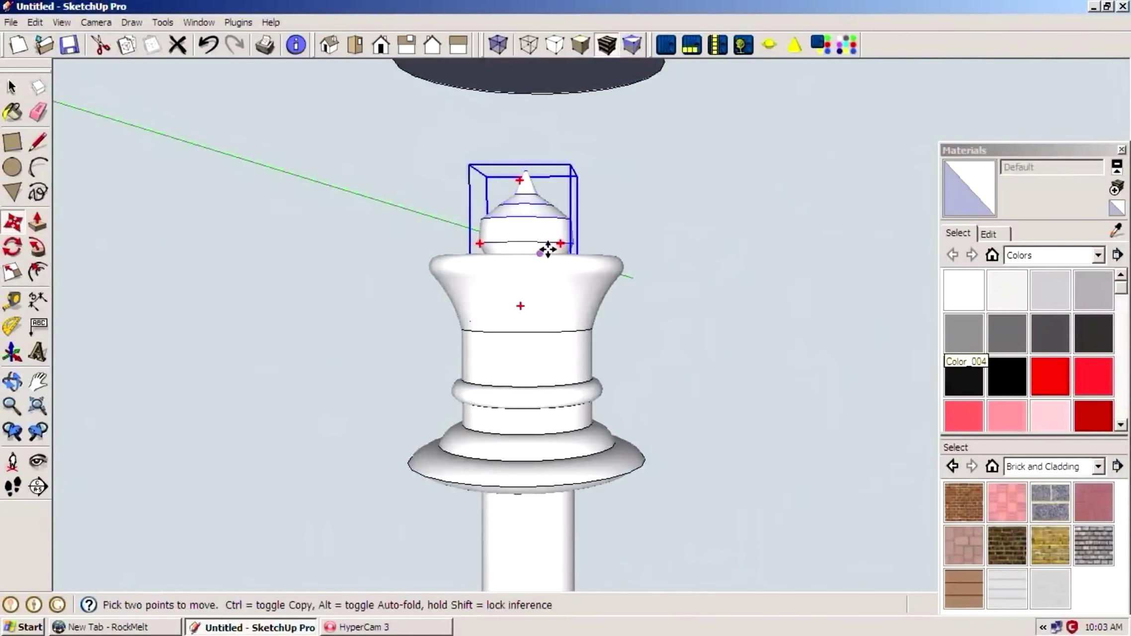
pyautogui.moveTo(547, 248); pyautogui.dragTo(561, 259, button='middle')
# Orbit around the queen's top and turn on View > Hidden Geometry.
pyautogui.press('s')
pyautogui.moveTo(576, 178); pyautogui.dragTo(631, 259)
pyautogui.moveTo(631, 260); pyautogui.dragTo(729, 215, button='middle')
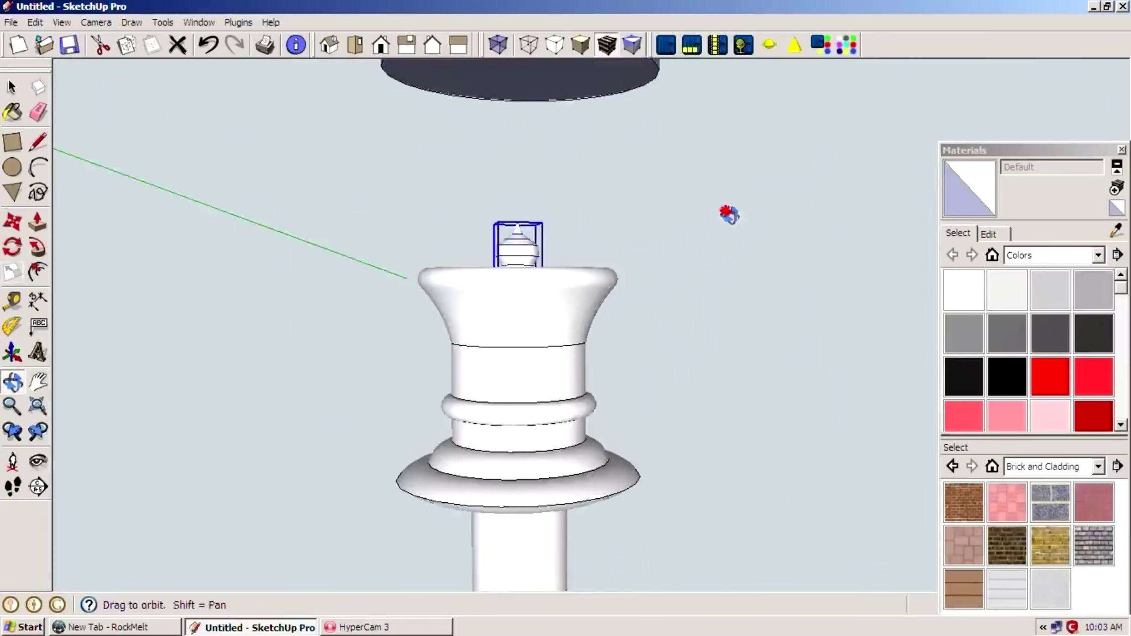
pyautogui.scroll(5, 588, 230)
pyautogui.moveTo(500, 232); pyautogui.dragTo(576, 423, button='middle')
pyautogui.click(61, 22)
pyautogui.click(79, 75)
pyautogui.click(211, 279)
# Inspect the queen's finial close up, then start offsetting the rook's top edge.
pyautogui.moveTo(211, 279)
pyautogui.mouseDown(button='middle')
pyautogui.moveTo(497, 308)
pyautogui.moveTo(300, 303)
pyautogui.moveTo(90, 76)
pyautogui.mouseUp(button='middle')
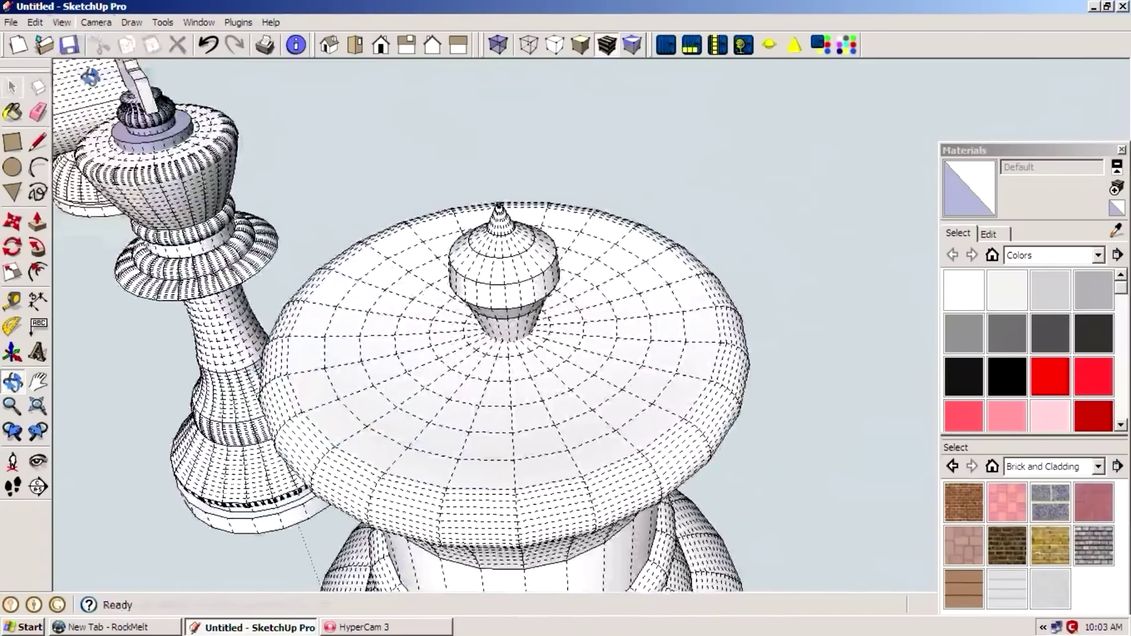
pyautogui.scroll(-10, 487, 384)
pyautogui.moveTo(399, 391); pyautogui.dragTo(497, 298)
pyautogui.scroll(10, 514, 172)
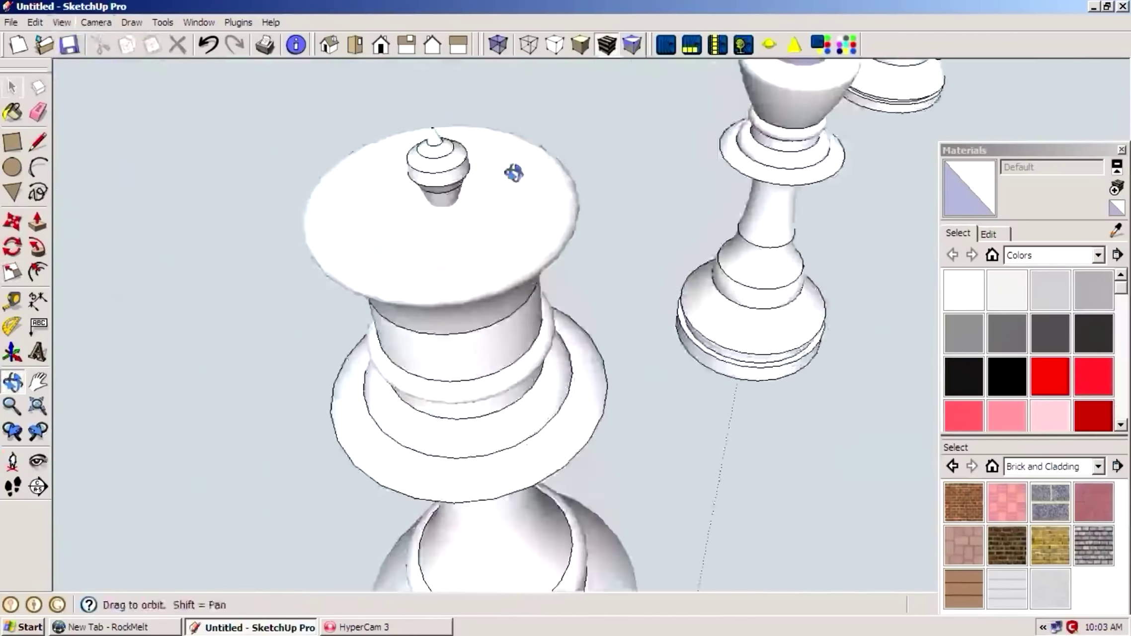
pyautogui.moveTo(514, 173); pyautogui.dragTo(752, 242)
pyautogui.scroll(-5, 739, 293)
pyautogui.scroll(-5, 687, 356)
pyautogui.scroll(10, 690, 273)
pyautogui.click(37, 272)
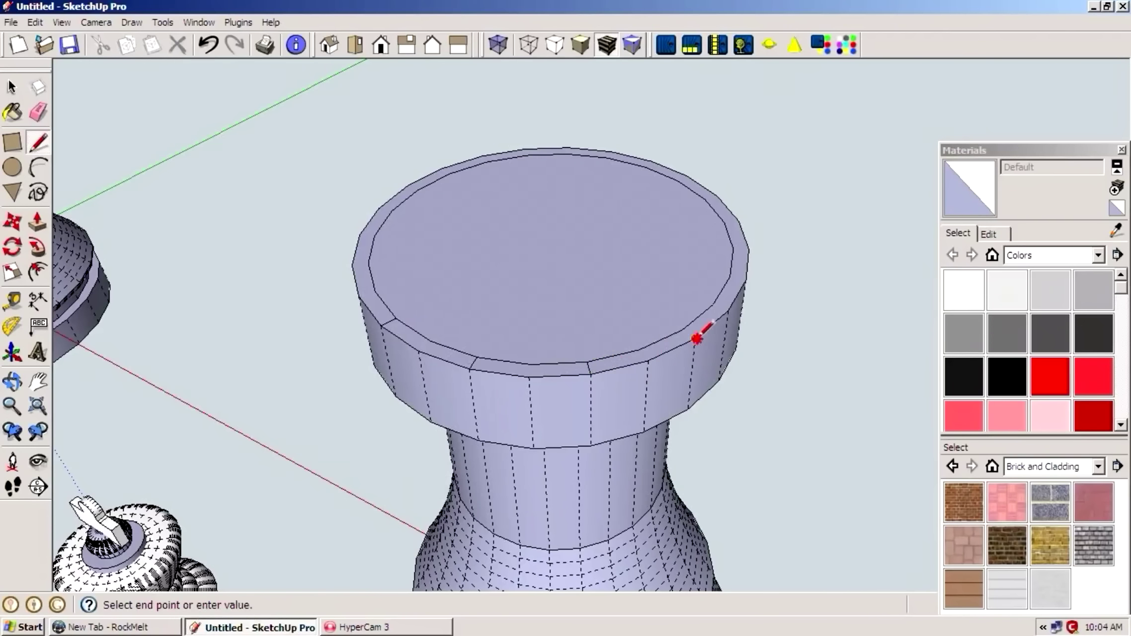
# Look down on the rook's top and close the ring segment into a face.
pyautogui.moveTo(726, 305)
pyautogui.mouseDown(button='middle')
pyautogui.moveTo(535, 399)
pyautogui.moveTo(24, 191)
pyautogui.mouseUp(button='middle')
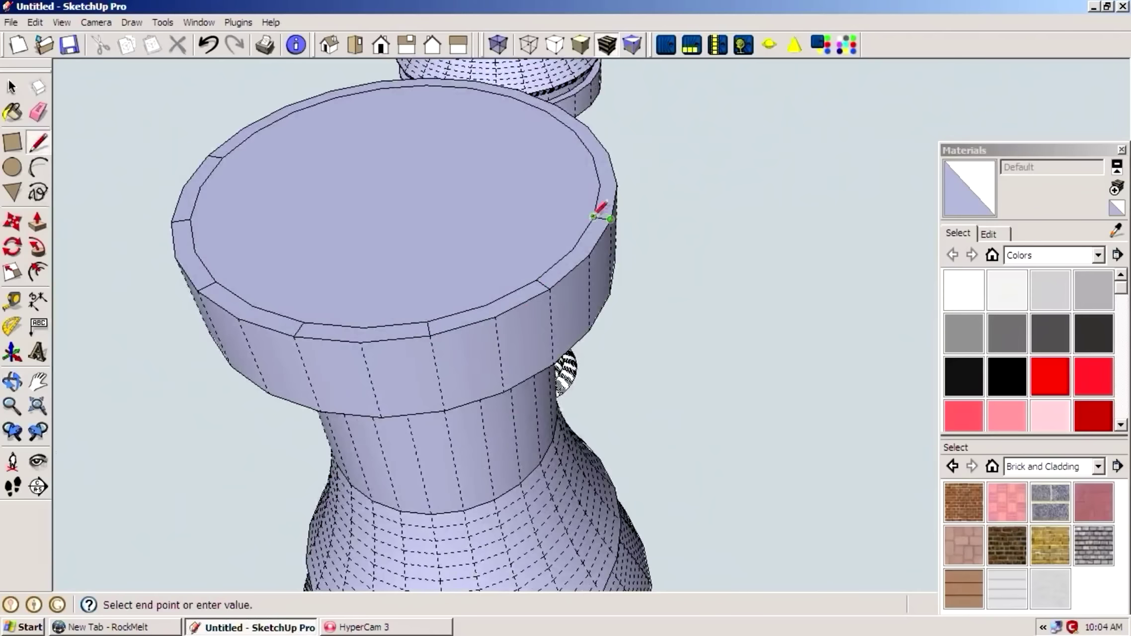
pyautogui.moveTo(706, 327); pyautogui.dragTo(480, 174, button='middle')
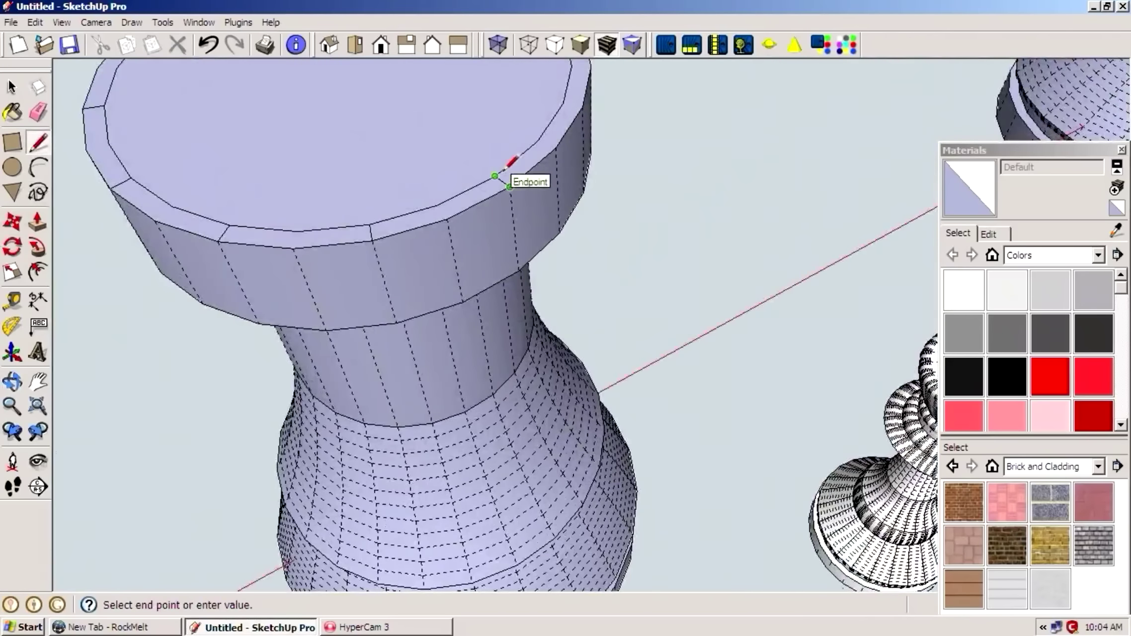
pyautogui.scroll(2, 508, 167)
pyautogui.scroll(-3, 489, 295)
pyautogui.moveTo(516, 281)
pyautogui.mouseDown(button='middle')
pyautogui.moveTo(631, 341)
pyautogui.moveTo(61, 169)
pyautogui.mouseUp(button='middle')
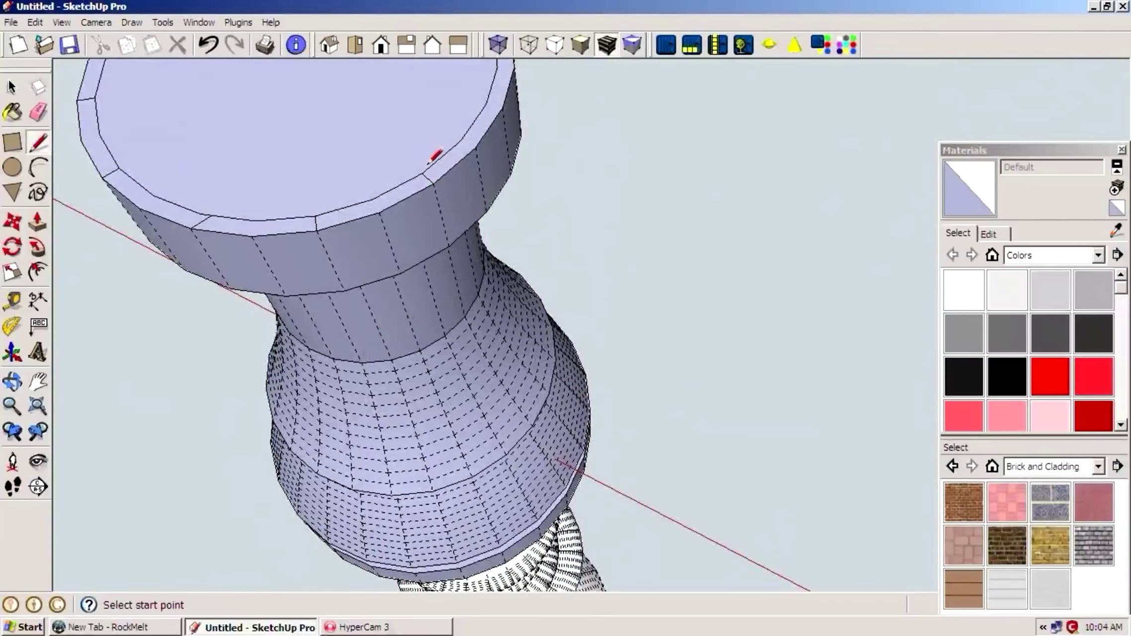
pyautogui.moveTo(434, 158); pyautogui.dragTo(447, 283, button='middle')
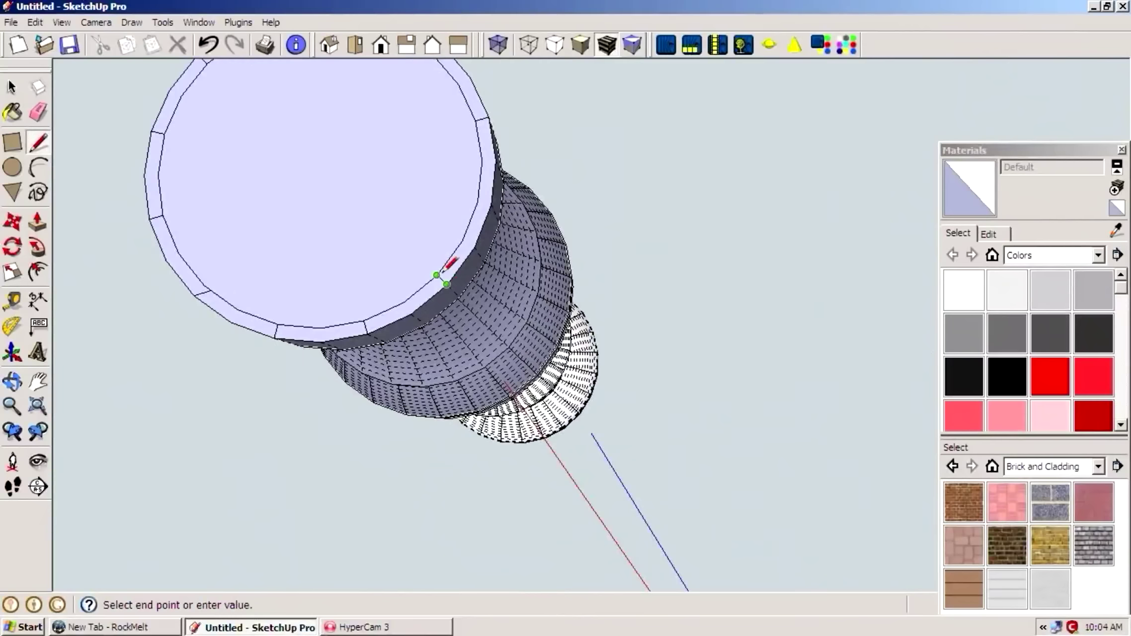
pyautogui.click(484, 197)
# Push/Pull alternate ring segments up to equal height as merlons.
pyautogui.moveTo(469, 336); pyautogui.dragTo(336, 328, button='middle')
pyautogui.press('p')
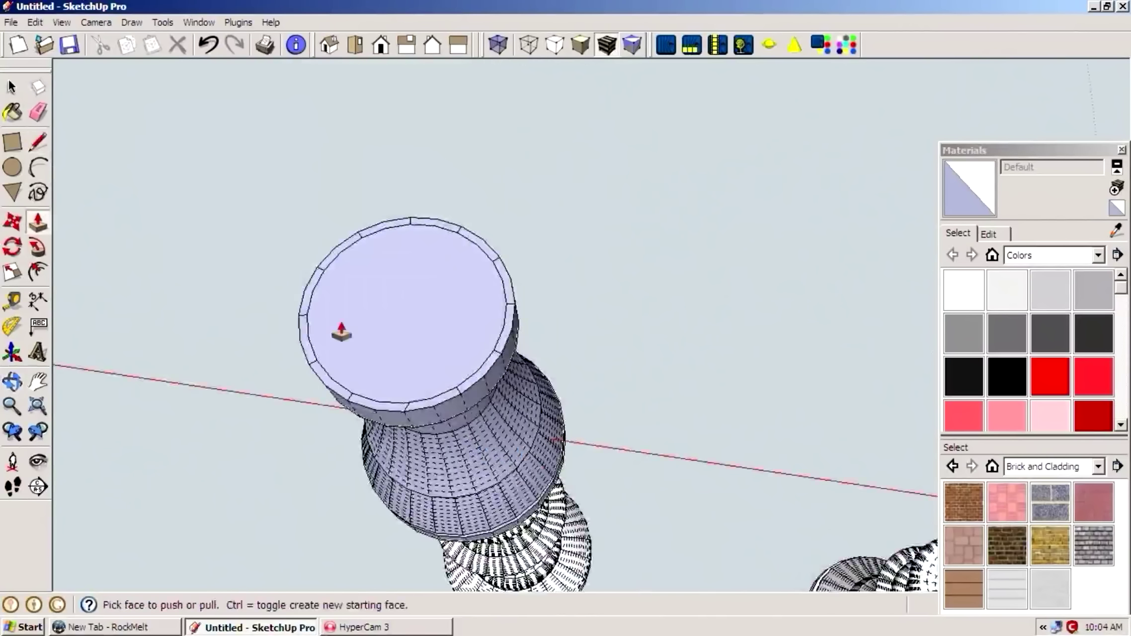
pyautogui.click(303, 311)
pyautogui.click(322, 249)
pyautogui.doubleClick(405, 193)
pyautogui.doubleClick(534, 219)
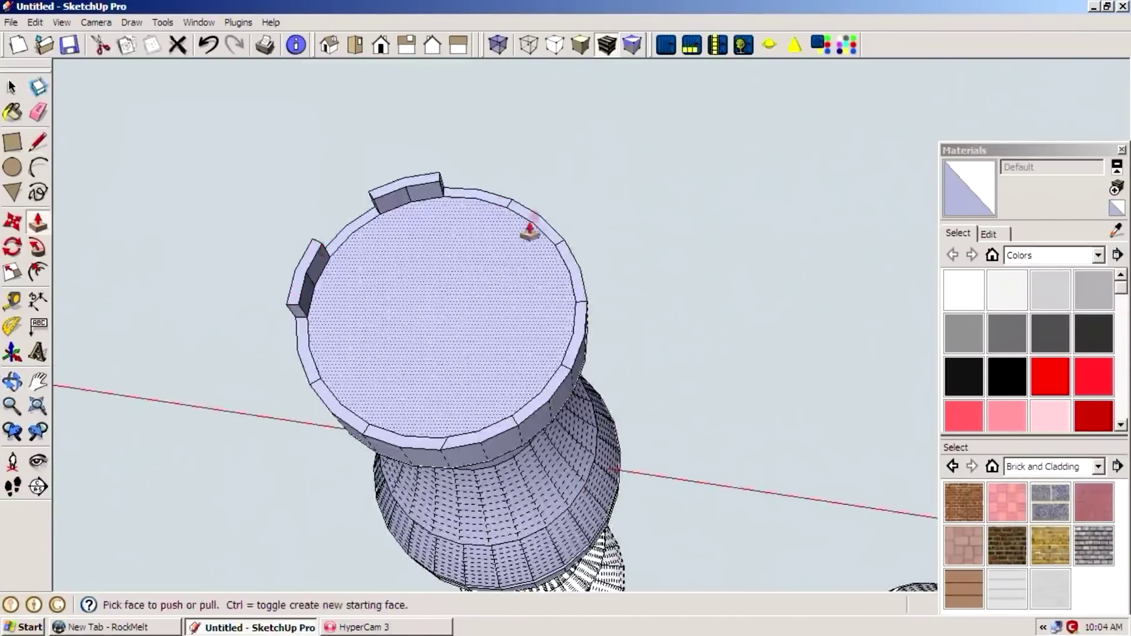
pyautogui.click(586, 298)
pyautogui.click(512, 361)
pyautogui.click(387, 442)
pyautogui.click(437, 439)
# Turn off Hidden Geometry and select all the chess pieces.
pyautogui.moveTo(315, 379)
pyautogui.mouseDown(button='middle')
pyautogui.moveTo(498, 151)
pyautogui.moveTo(311, 264)
pyautogui.mouseUp(button='middle')
pyautogui.click(61, 22)
pyautogui.click(97, 75)
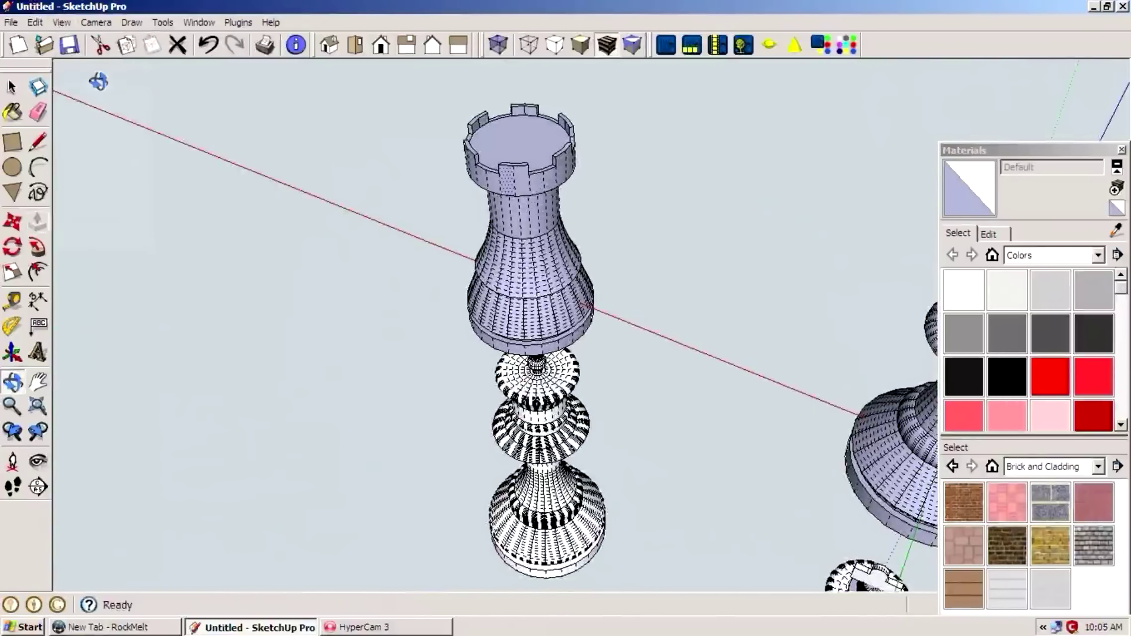
pyautogui.press('space')
pyautogui.scroll(-5, 371, 263)
pyautogui.hotkey('ctrl', 'a')
# Soften the edges of all pieces with the Soften Edges slider at 180°.
pyautogui.click(199, 22)
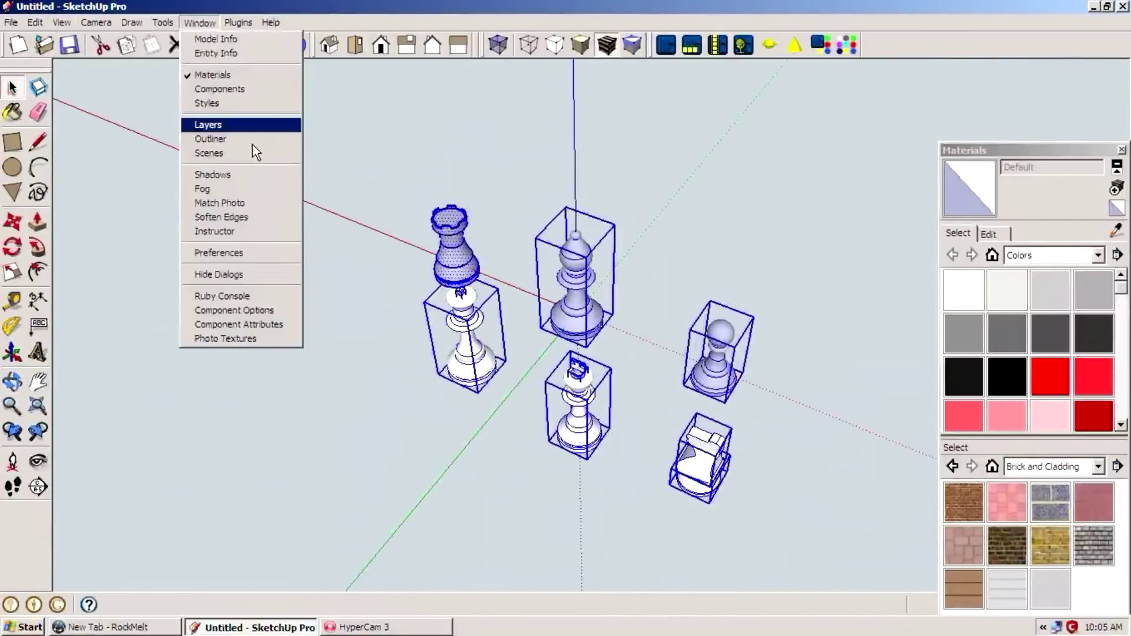
pyautogui.click(213, 217)
pyautogui.moveTo(133, 133); pyautogui.dragTo(289, 139)
pyautogui.click(290, 74)
pyautogui.click(348, 139)
# Orbit around the pieces and level the view with the red axis horizontal.
pyautogui.moveTo(348, 139)
pyautogui.mouseDown(button='middle')
pyautogui.moveTo(492, 354)
pyautogui.moveTo(296, 455)
pyautogui.moveTo(512, 353)
pyautogui.moveTo(619, 423)
pyautogui.mouseUp(button='middle')
pyautogui.scroll(5, 512, 353)
pyautogui.moveTo(620, 422); pyautogui.dragTo(692, 101)
pyautogui.scroll(-5, 858, 439)
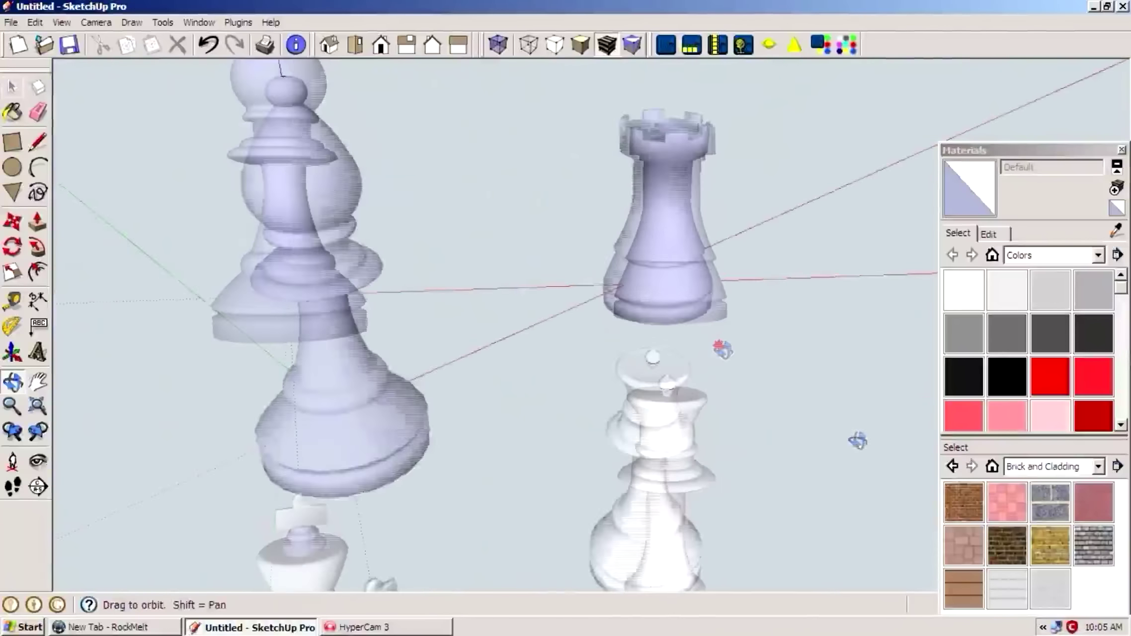
pyautogui.scroll(-3, 657, 215)
pyautogui.moveTo(657, 215)
pyautogui.mouseDown()
pyautogui.moveTo(457, 194)
pyautogui.moveTo(404, 119)
pyautogui.mouseUp()
pyautogui.scroll(-3, 542, 253)
pyautogui.scroll(-2, 541, 258)
# Box-select the rook, make it a component, and view from the top.
pyautogui.press('space')
pyautogui.scroll(2, 541, 258)
pyautogui.scroll(2, 492, 217)
pyautogui.moveTo(421, 218); pyautogui.dragTo(470, 269)
pyautogui.press('g')
pyautogui.press('Return')
pyautogui.click(355, 45)
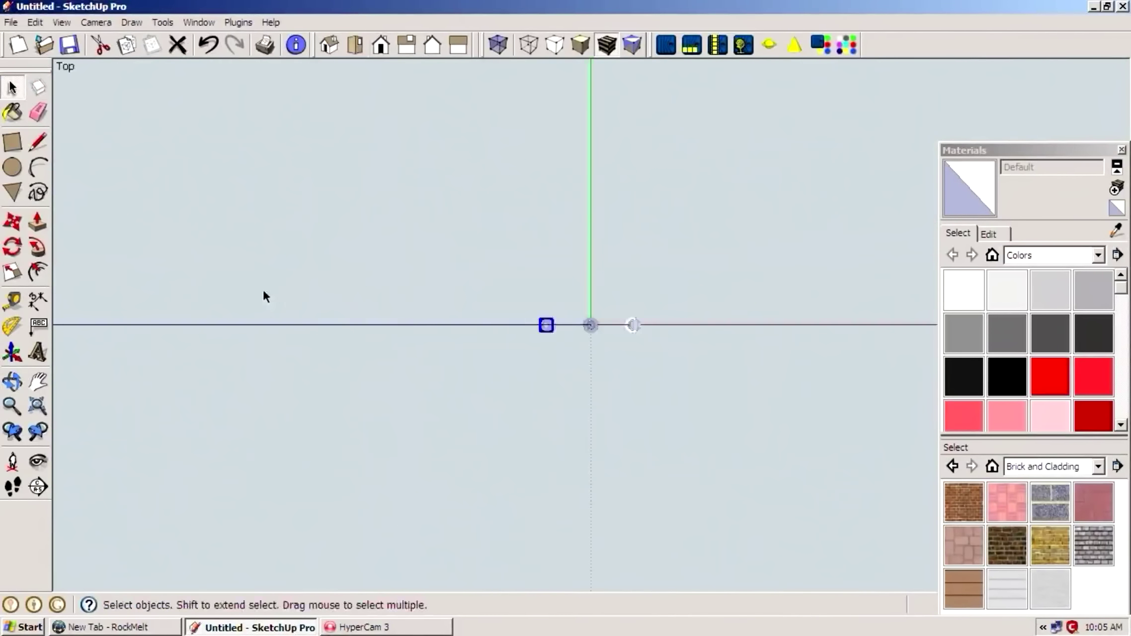
# Finish the square board face and return to the top view.
pyautogui.click(681, 267)
pyautogui.press('o')
pyautogui.moveTo(323, 106); pyautogui.dragTo(732, 146)
pyautogui.click(355, 44)
# Import Chess Board.jpg as a texture.
pyautogui.click(11, 22)
pyautogui.click(30, 197)
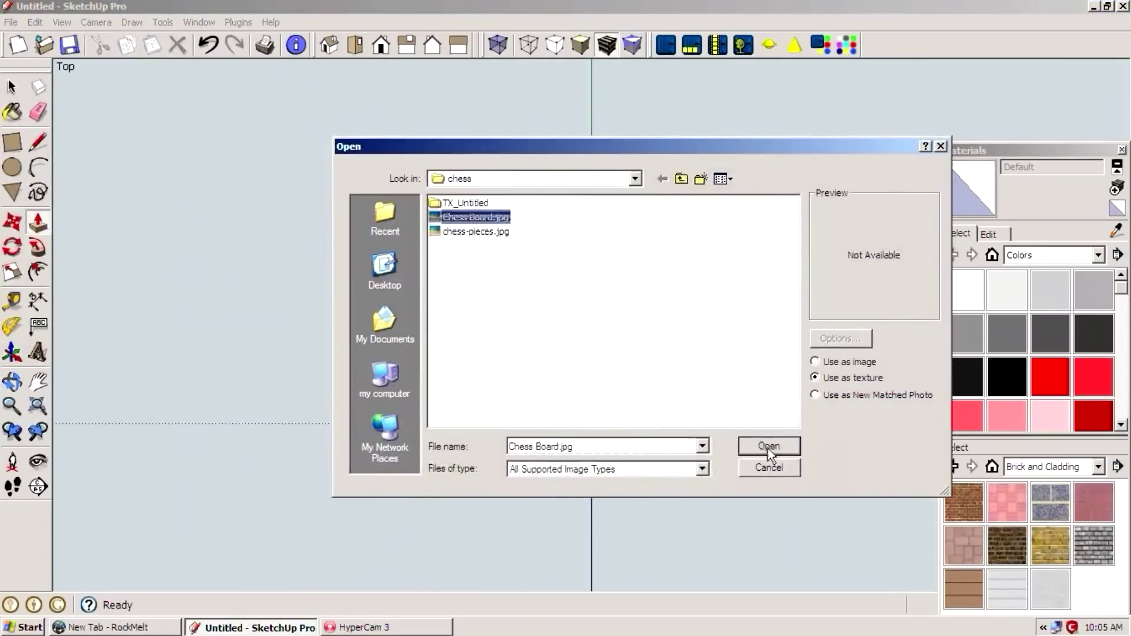
pyautogui.click(768, 448)
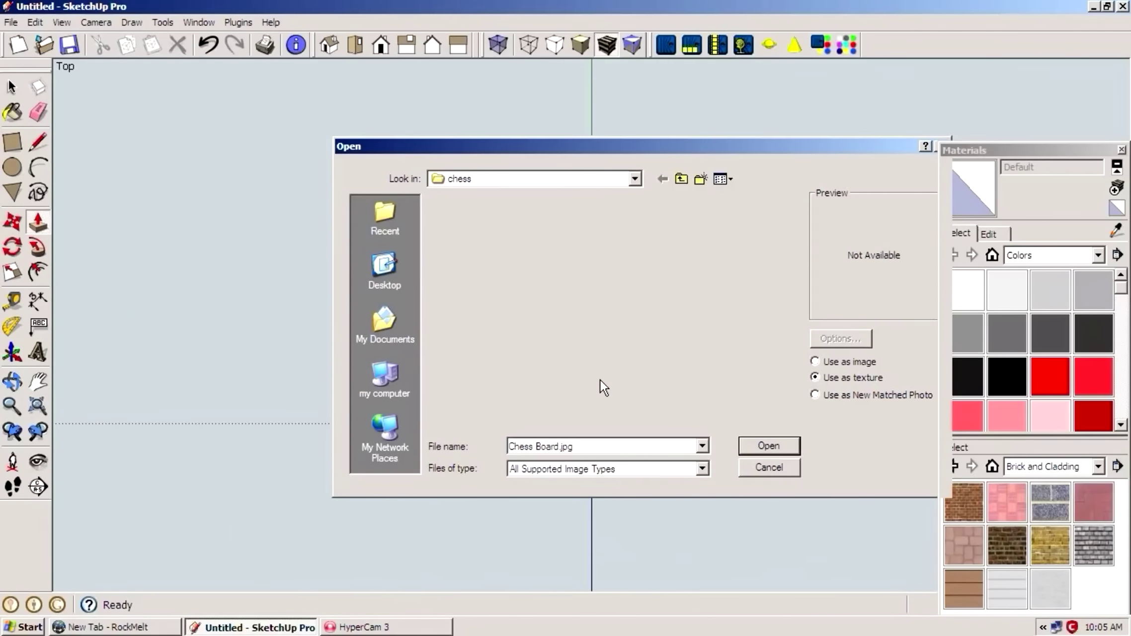
pyautogui.press('Return')
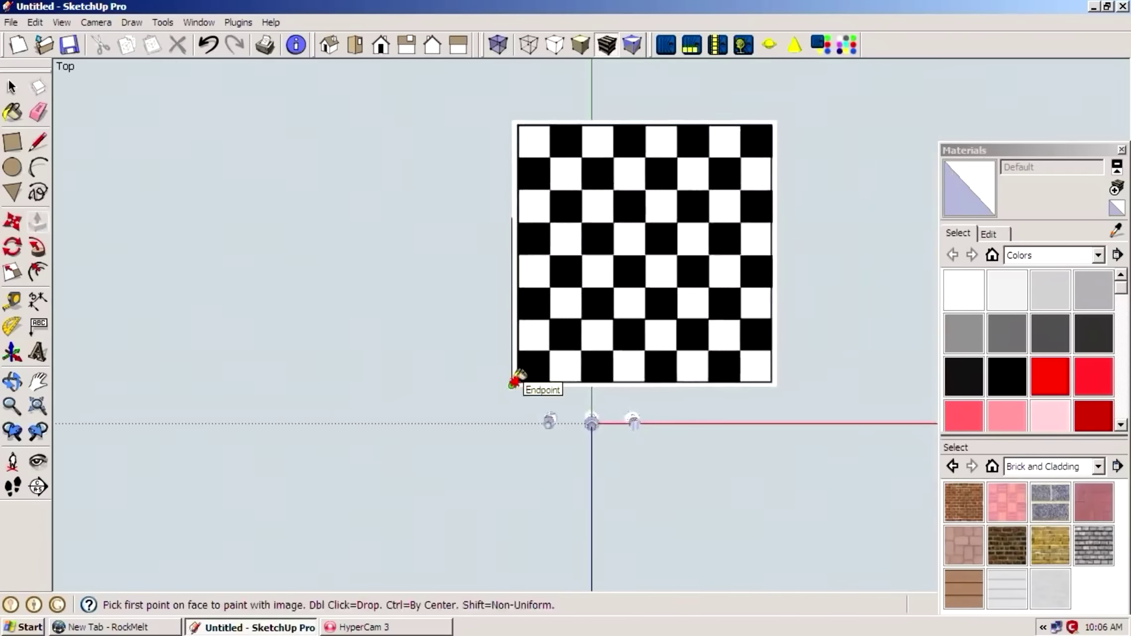
# Anchor the checkered texture at the board's lower-left corner and begin pushing its border.
pyautogui.click(513, 384)
pyautogui.scroll(2, 631, 222)
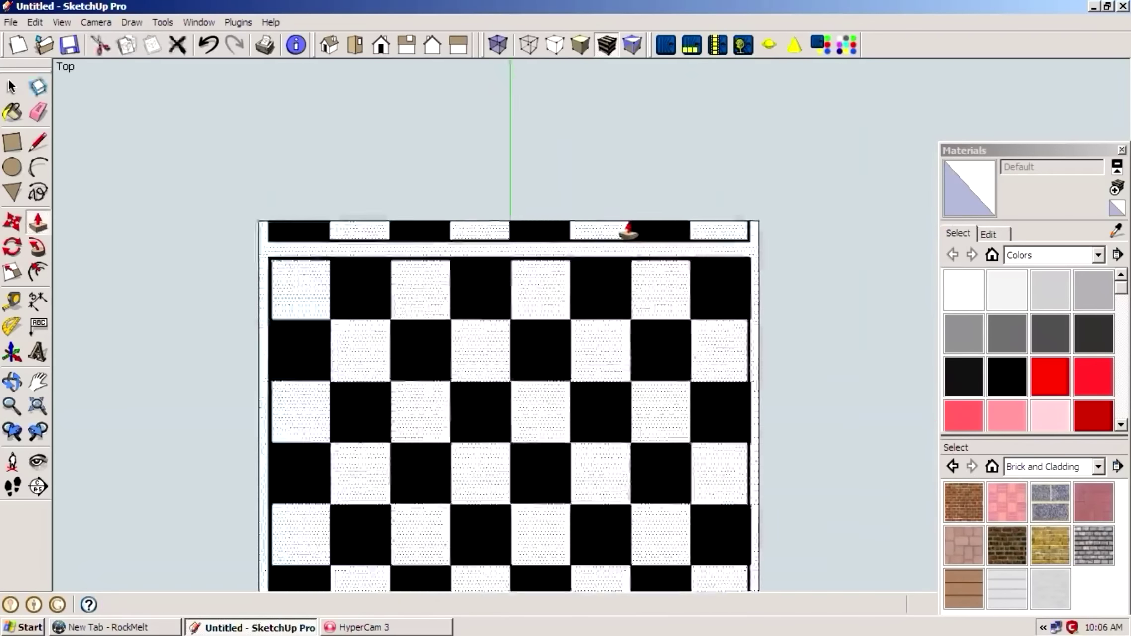
pyautogui.moveTo(632, 222); pyautogui.dragTo(569, 511, button='middle')
pyautogui.click(569, 511)
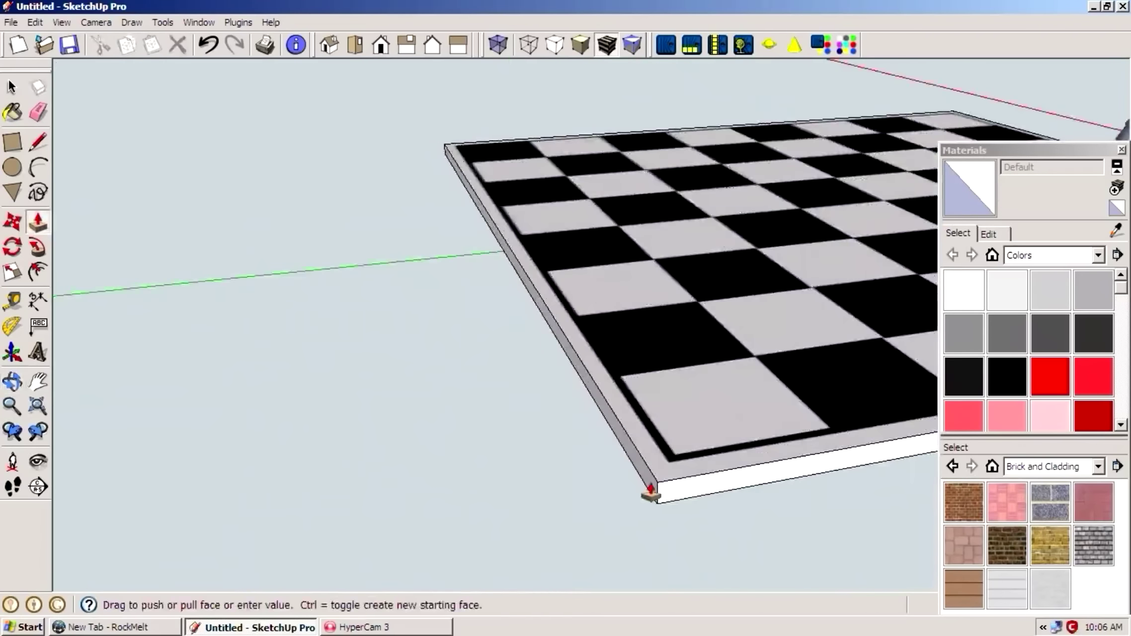
pyautogui.scroll(-2, 43, 266)
# Pull the board's border up into a raised frame.
pyautogui.moveTo(510, 456)
pyautogui.mouseDown(button='middle')
pyautogui.moveTo(320, 346)
pyautogui.moveTo(479, 171)
pyautogui.mouseUp(button='middle')
pyautogui.click(479, 171)
pyautogui.moveTo(489, 121)
pyautogui.mouseDown(button='middle')
pyautogui.moveTo(503, 199)
pyautogui.moveTo(439, 502)
pyautogui.mouseUp(button='middle')
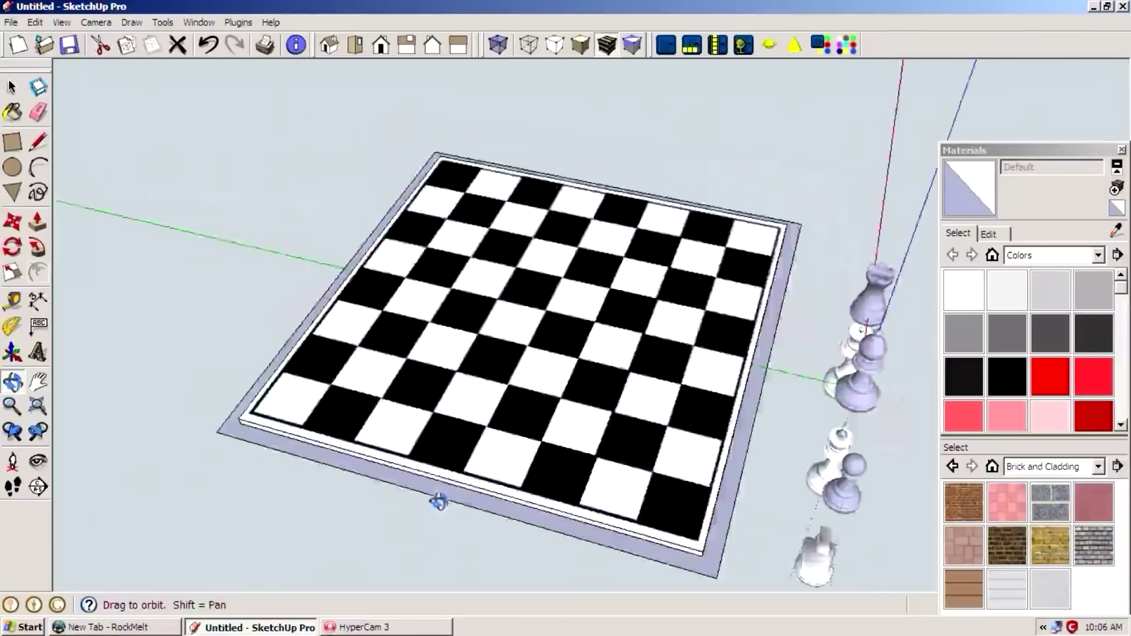
pyautogui.click(251, 450)
pyautogui.click(250, 429)
pyautogui.moveTo(250, 430)
pyautogui.mouseDown(button='middle')
pyautogui.moveTo(561, 462)
pyautogui.moveTo(467, 348)
pyautogui.mouseUp(button='middle')
# Select a pawn beside the board for resizing.
pyautogui.press('space')
pyautogui.click(504, 341)
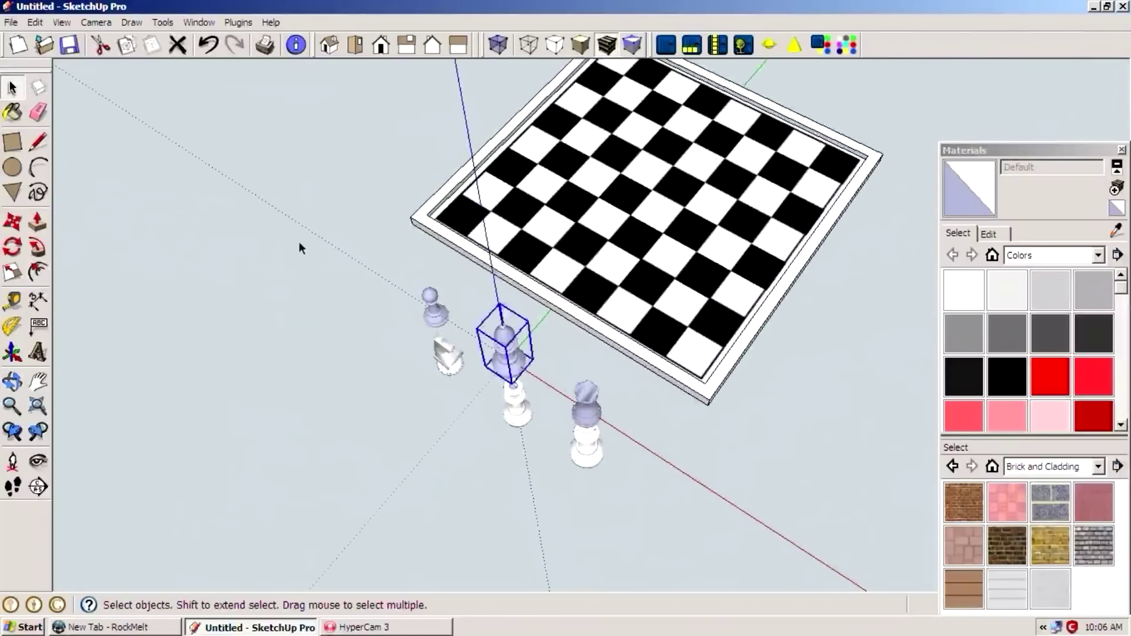
pyautogui.press('s')
pyautogui.scroll(3, 476, 341)
pyautogui.press('space')
# In top view, start scaling the pawn down to fit a square.
pyautogui.scroll(2, 363, 304)
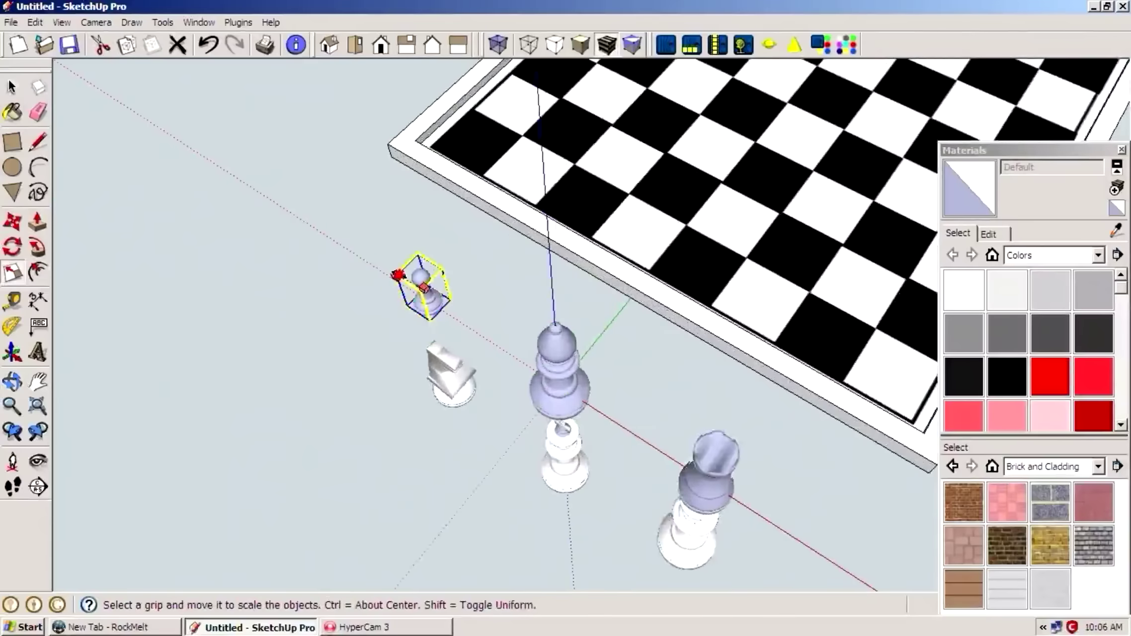
pyautogui.click(355, 45)
pyautogui.press('m')
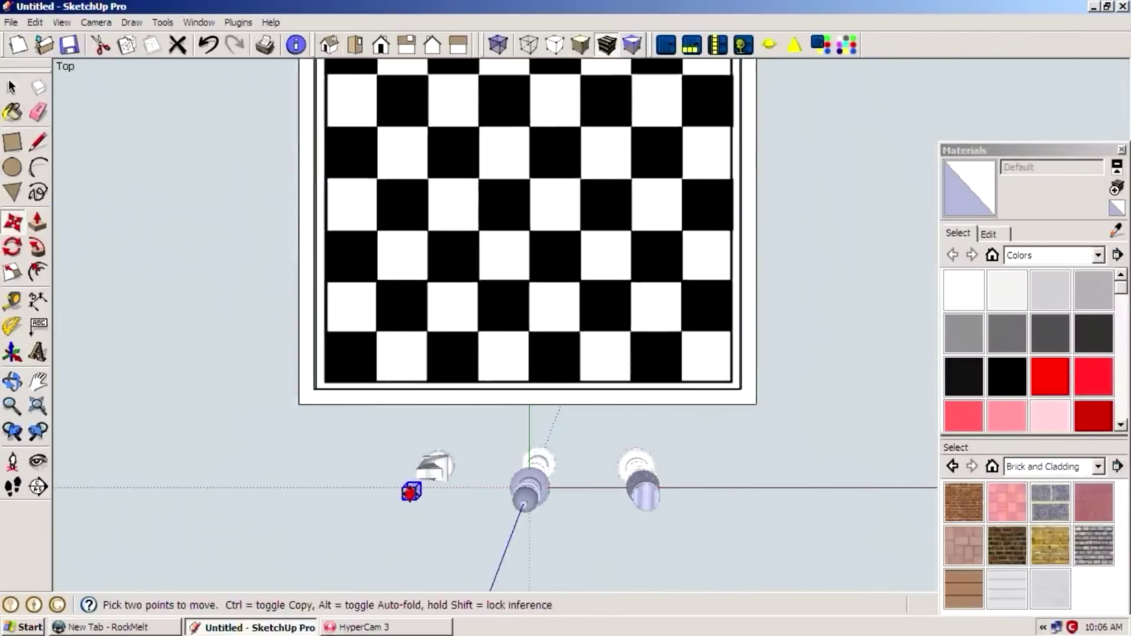
pyautogui.moveTo(402, 440); pyautogui.dragTo(517, 421)
pyautogui.scroll(5, 518, 479)
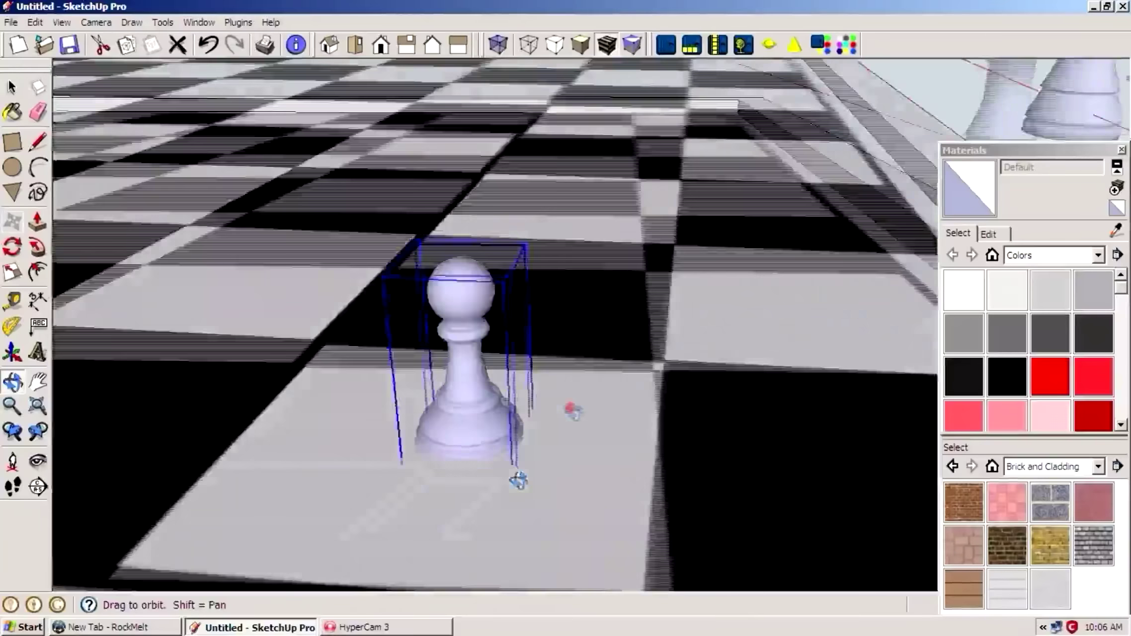
pyautogui.click(12, 272)
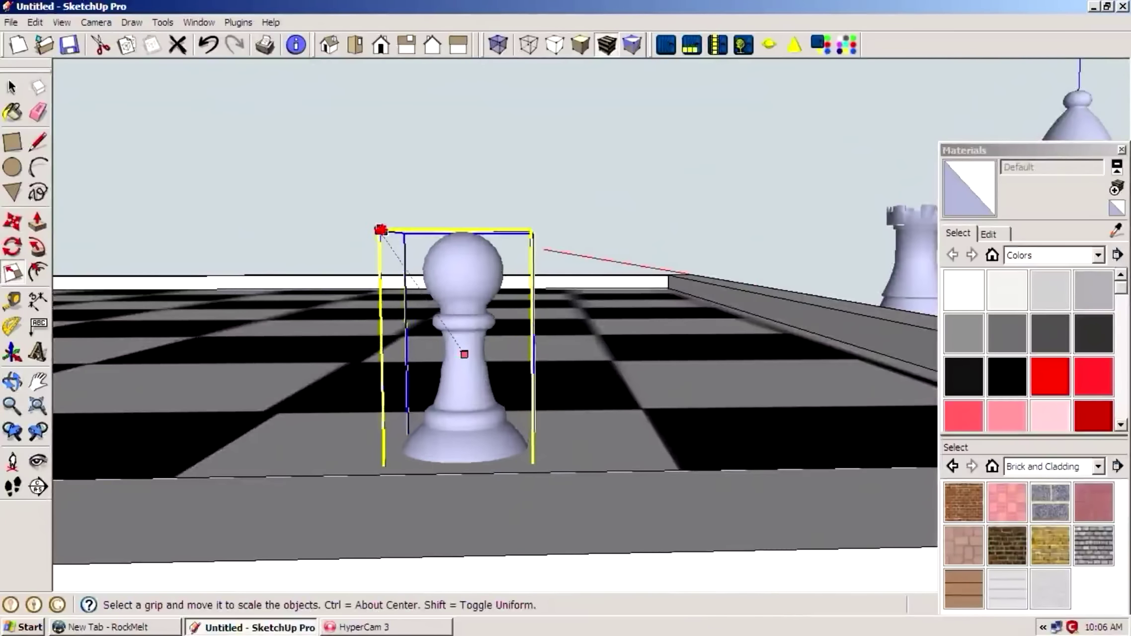
# Set the resized pawn down on the board surface.
pyautogui.moveTo(356, 230); pyautogui.dragTo(467, 374, button='middle')
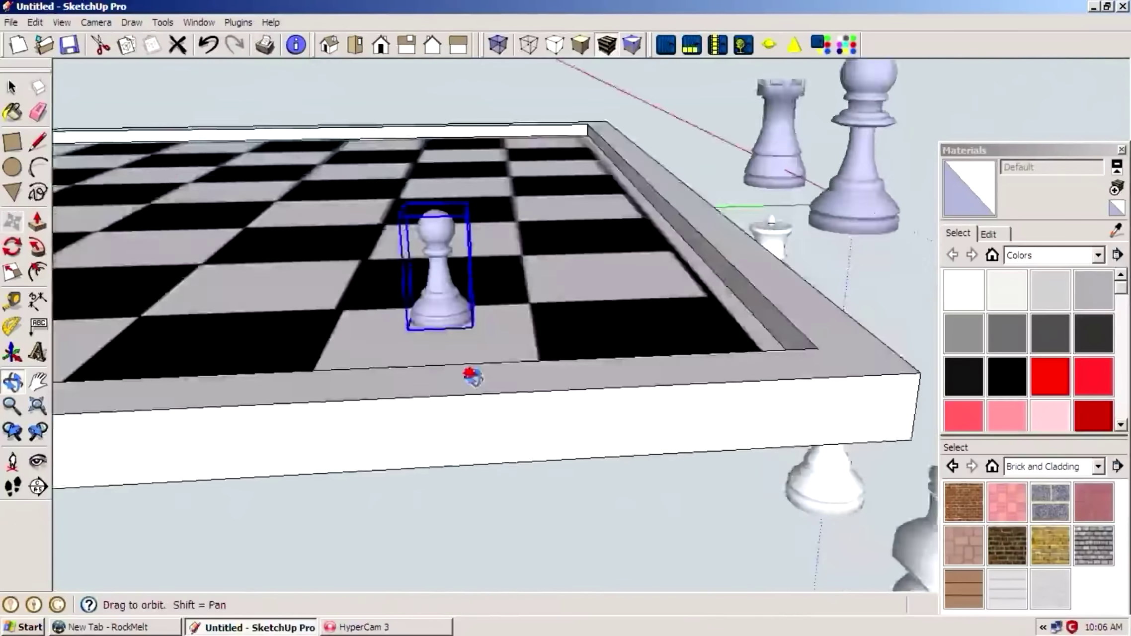
pyautogui.scroll(3, 542, 372)
pyautogui.moveTo(543, 371); pyautogui.dragTo(3, 161, button='middle')
pyautogui.click(12, 222)
pyautogui.moveTo(424, 223); pyautogui.dragTo(431, 211)
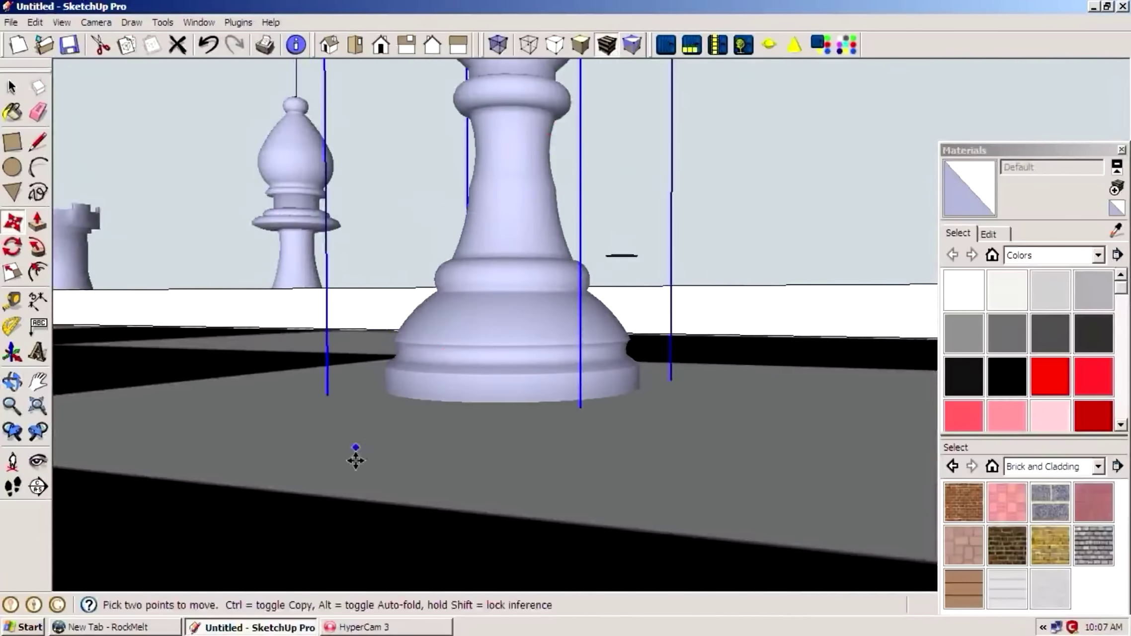
# In top view, copy the pawn across the second row to make eight pawns.
pyautogui.moveTo(355, 459); pyautogui.dragTo(598, 410, button='middle')
pyautogui.click(381, 45)
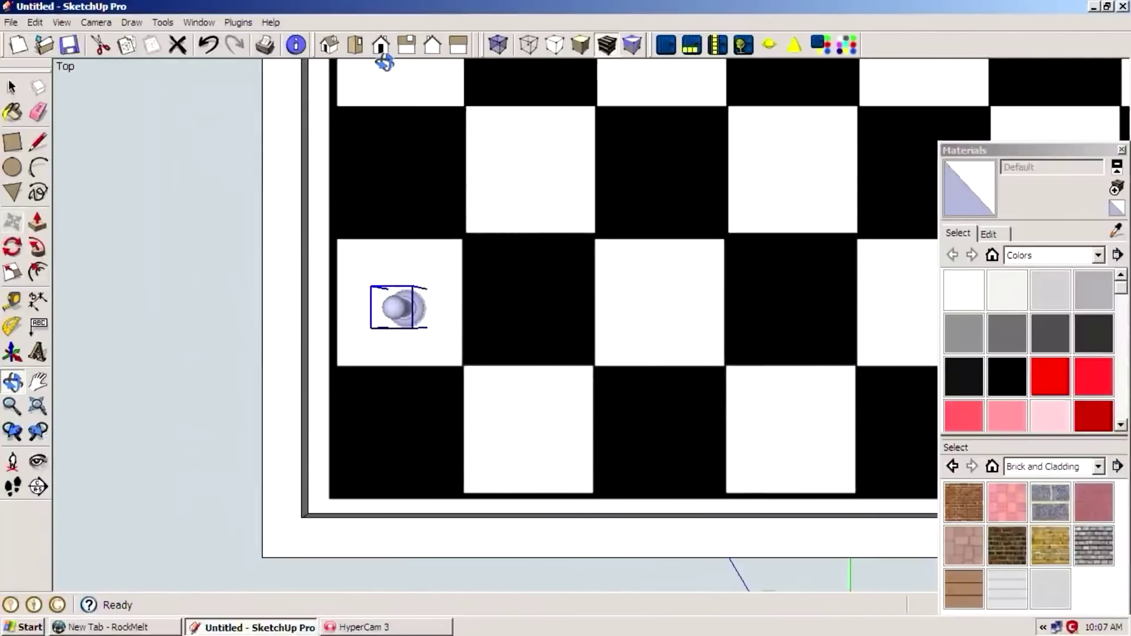
pyautogui.scroll(-3, 233, 380)
pyautogui.press('m')
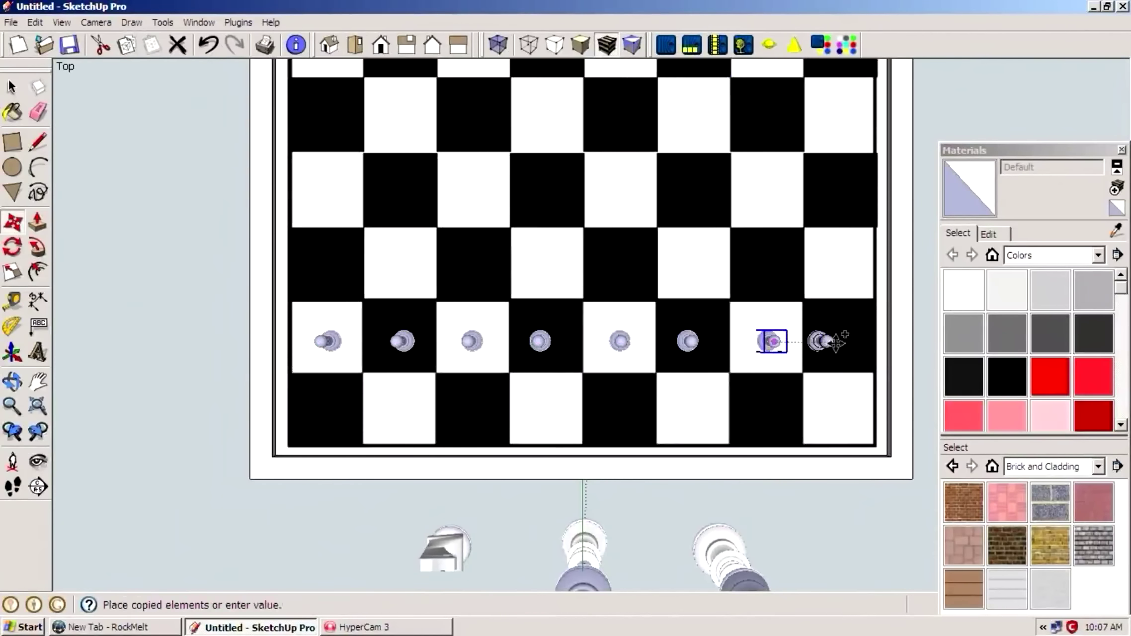
pyautogui.scroll(-2, 321, 173)
pyautogui.scroll(1, 373, 427)
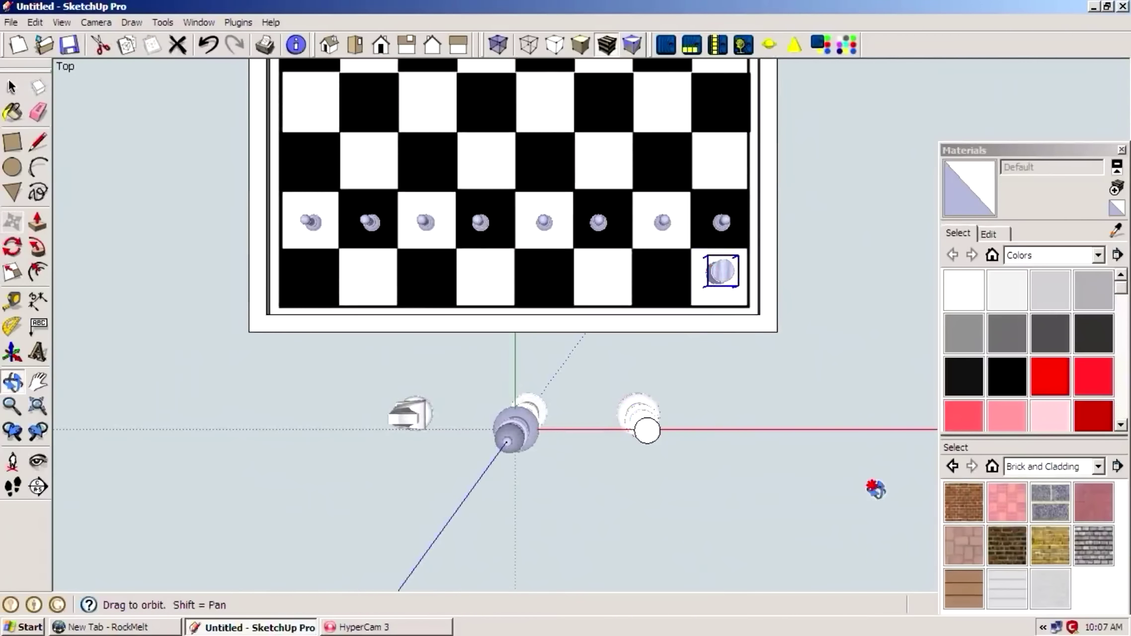
pyautogui.moveTo(875, 490); pyautogui.dragTo(813, 404)
# Raise the rook onto the board and shrink it to fit its square.
pyautogui.scroll(2, 813, 404)
pyautogui.scroll(3, 625, 466)
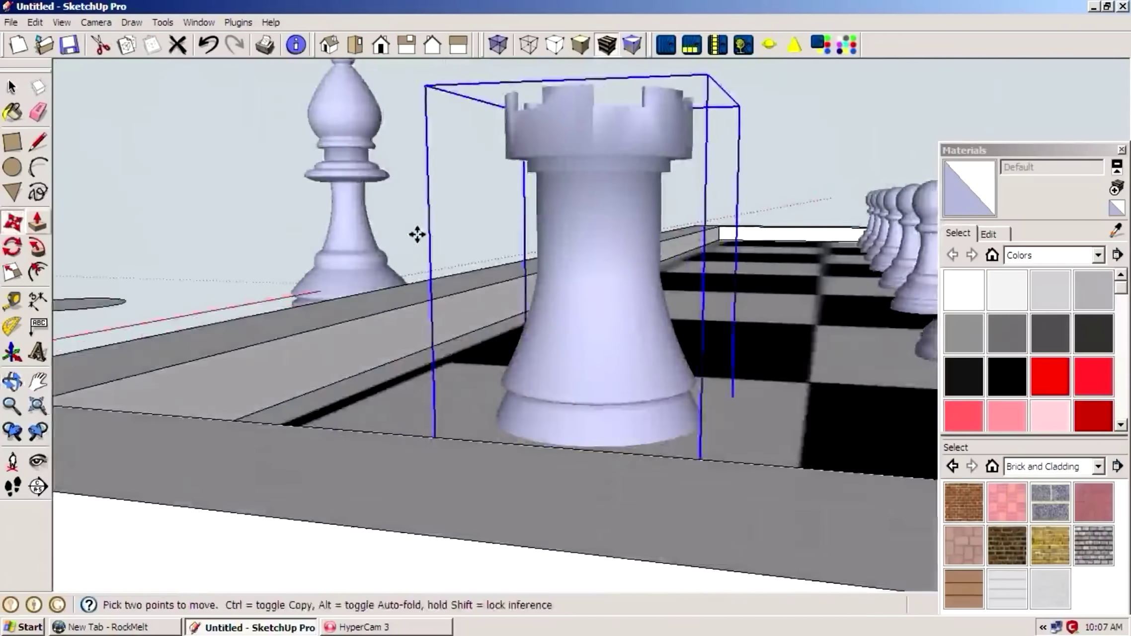
pyautogui.click(170, 207)
pyautogui.scroll(-2, 233, 358)
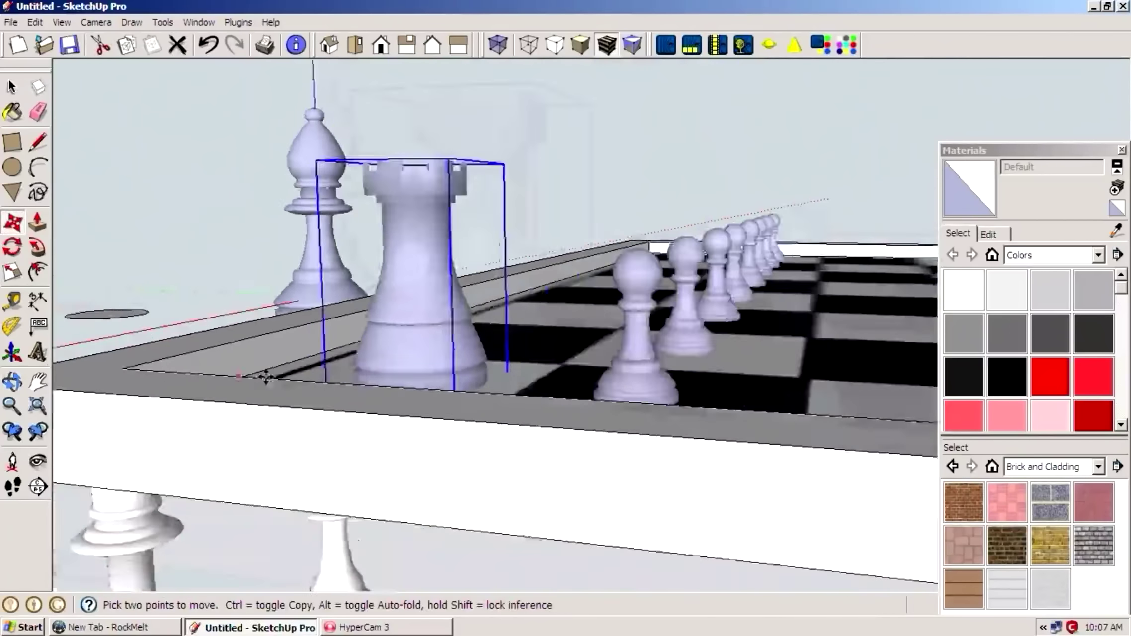
pyautogui.click(11, 274)
pyautogui.moveTo(305, 192); pyautogui.dragTo(330, 219)
# Move the rook into its corner square, checking in top view.
pyautogui.press('m')
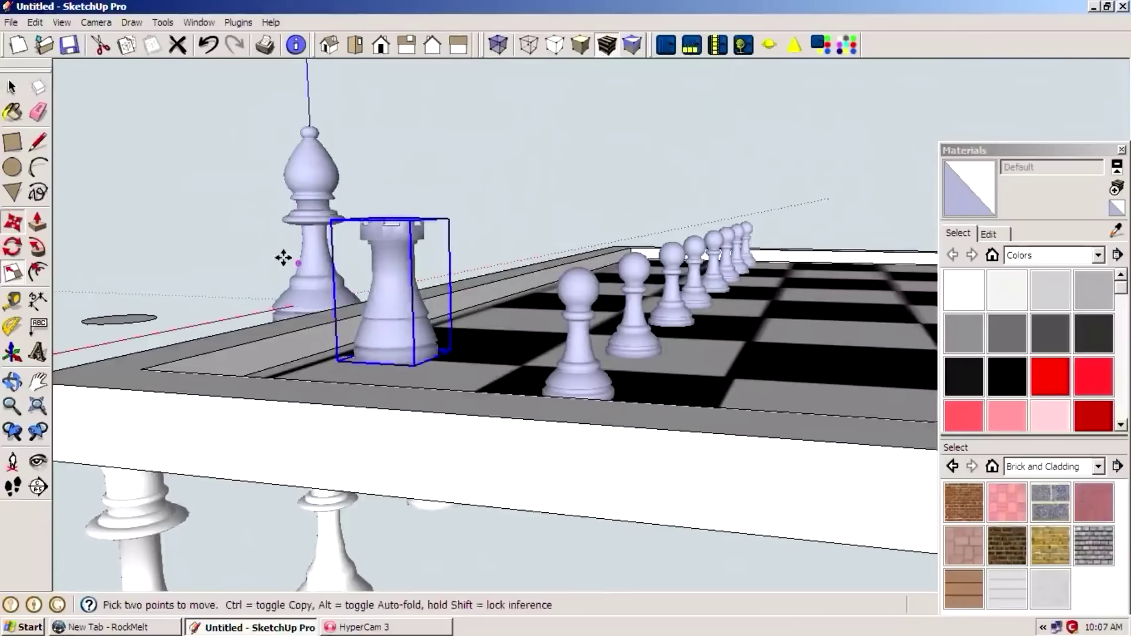
pyautogui.scroll(3, 396, 366)
pyautogui.moveTo(397, 367)
pyautogui.mouseDown(button='middle')
pyautogui.moveTo(379, 430)
pyautogui.moveTo(211, 343)
pyautogui.mouseUp(button='middle')
pyautogui.moveTo(211, 342); pyautogui.dragTo(191, 336)
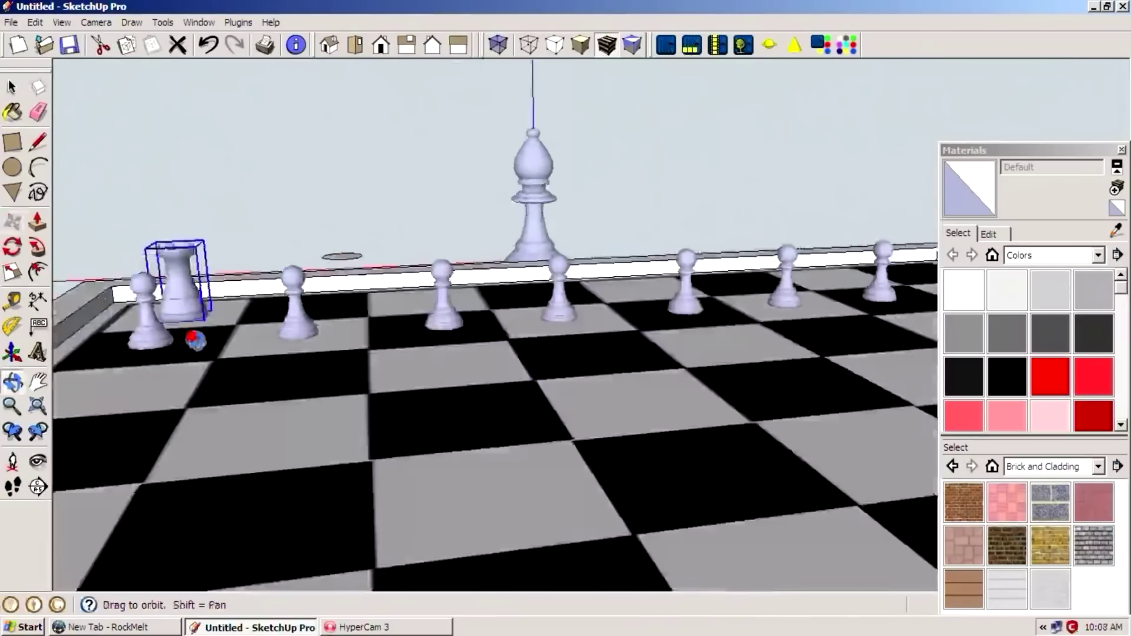
pyautogui.press('F2')
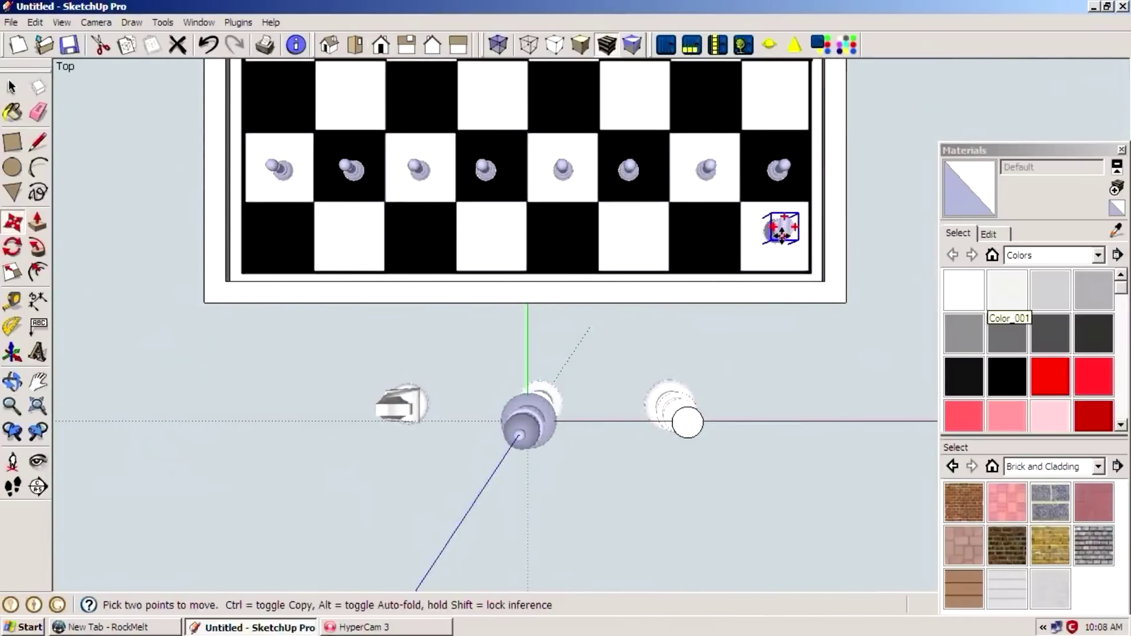
pyautogui.scroll(3, 782, 232)
# Copy the rook to the opposite corner of the back row.
pyautogui.moveTo(782, 257); pyautogui.dragTo(605, 88, button='middle')
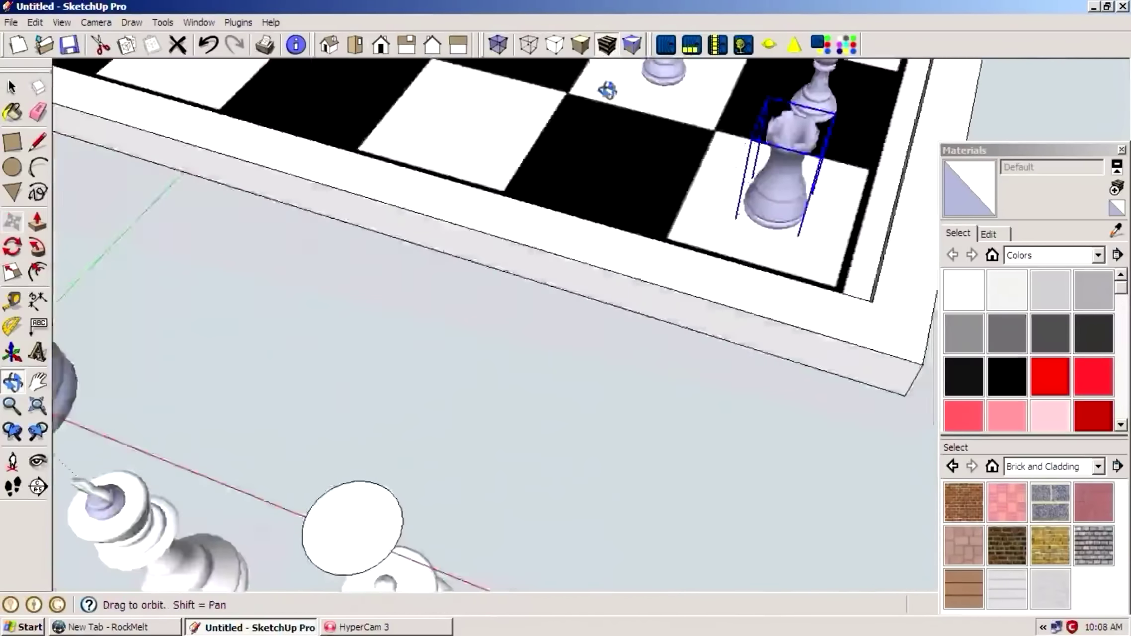
pyautogui.press('s')
pyautogui.press('m')
pyautogui.scroll(-3, 519, 307)
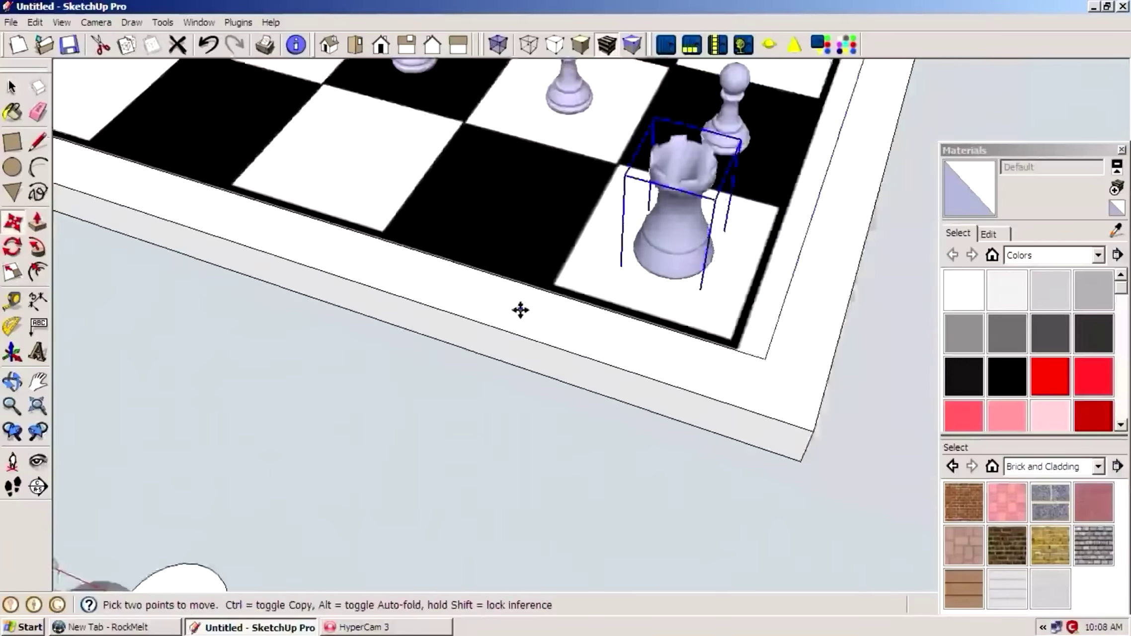
pyautogui.moveTo(520, 308); pyautogui.dragTo(868, 73, button='middle')
pyautogui.scroll(3, 119, 232)
pyautogui.scroll(-2, 470, 299)
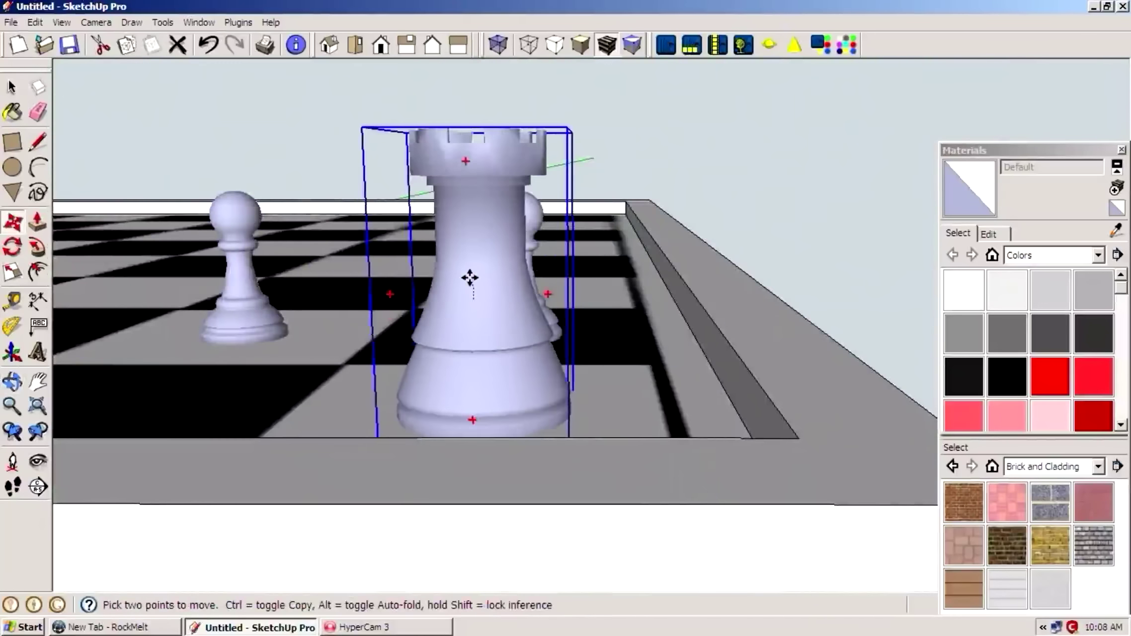
pyautogui.scroll(-3, 469, 272)
pyautogui.moveTo(469, 273)
pyautogui.mouseDown(button='middle')
pyautogui.moveTo(639, 386)
pyautogui.moveTo(299, 365)
pyautogui.moveTo(348, 447)
pyautogui.mouseUp(button='middle')
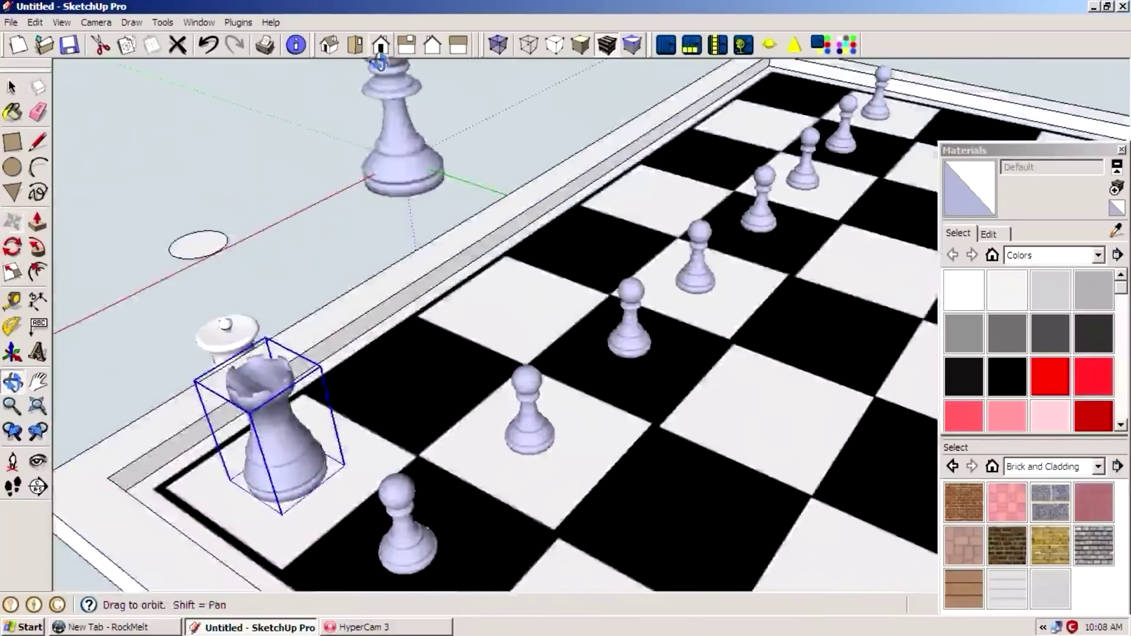
pyautogui.press('F2')
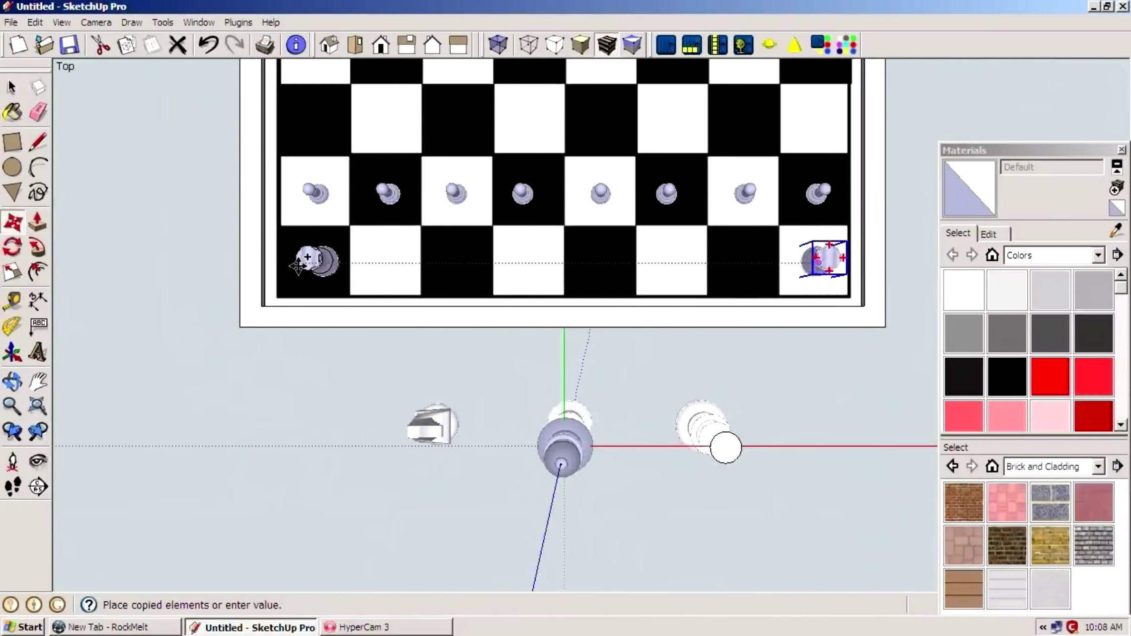
# Make the knight a component and rotate it to a new angle.
pyautogui.press('g')
pyautogui.press('Return')
pyautogui.moveTo(488, 469); pyautogui.dragTo(15, 260, button='middle')
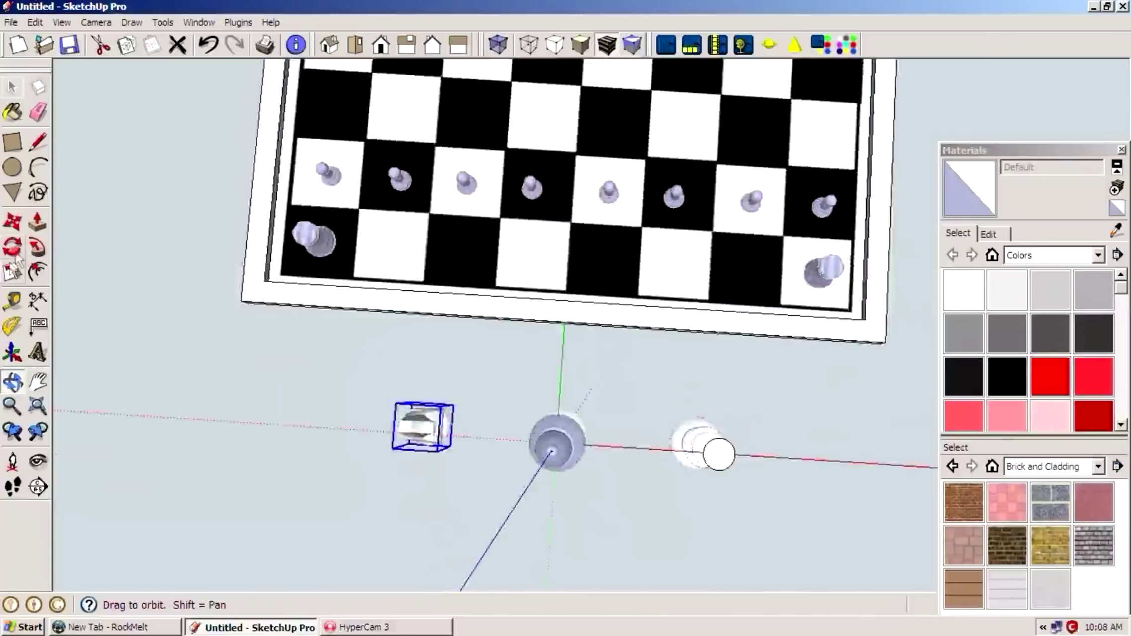
pyautogui.click(15, 257)
pyautogui.moveTo(313, 345); pyautogui.dragTo(279, 348)
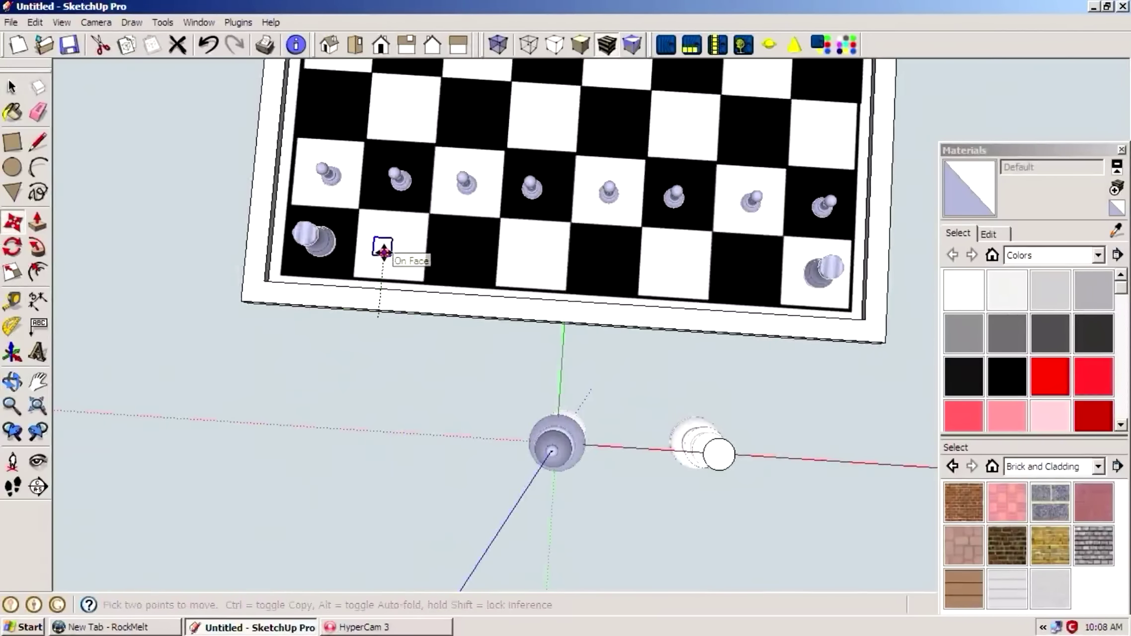
# Scale the knight to size and begin moving it toward the board.
pyautogui.moveTo(383, 251); pyautogui.dragTo(488, 147, button='middle')
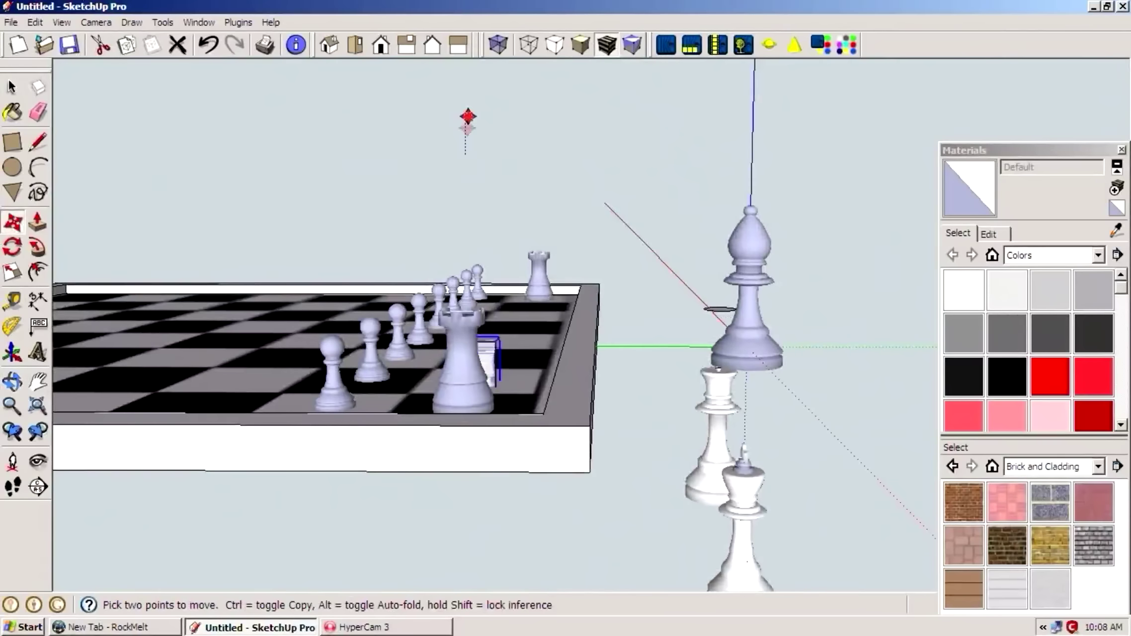
pyautogui.moveTo(561, 349); pyautogui.dragTo(347, 377, button='middle')
pyautogui.scroll(2, 347, 377)
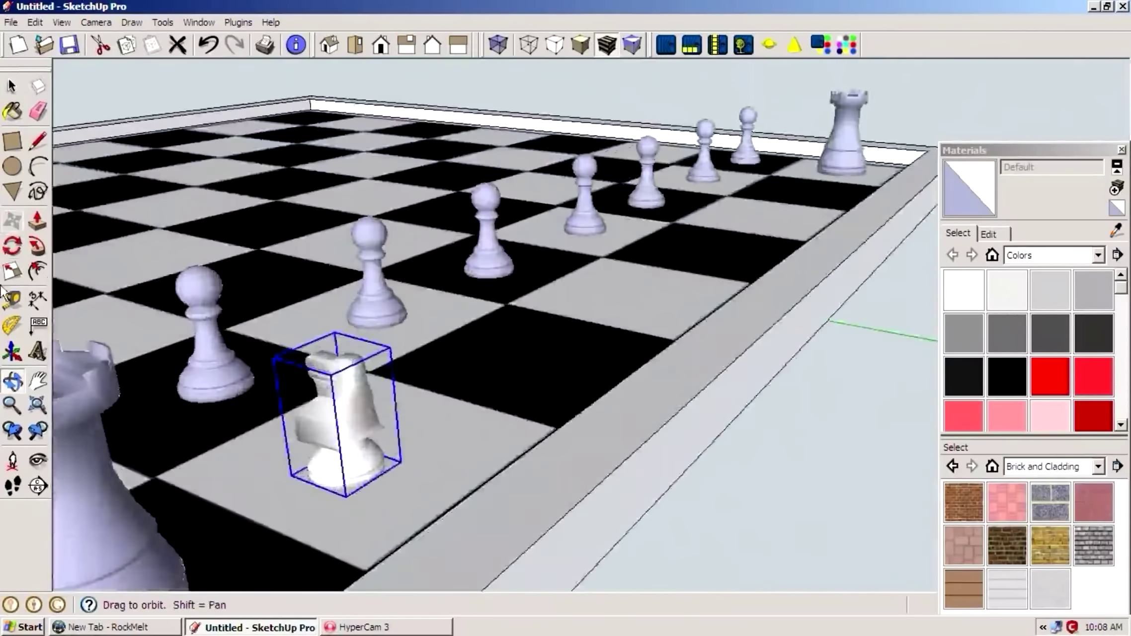
pyautogui.press('s')
pyautogui.moveTo(462, 457); pyautogui.dragTo(277, 280, button='middle')
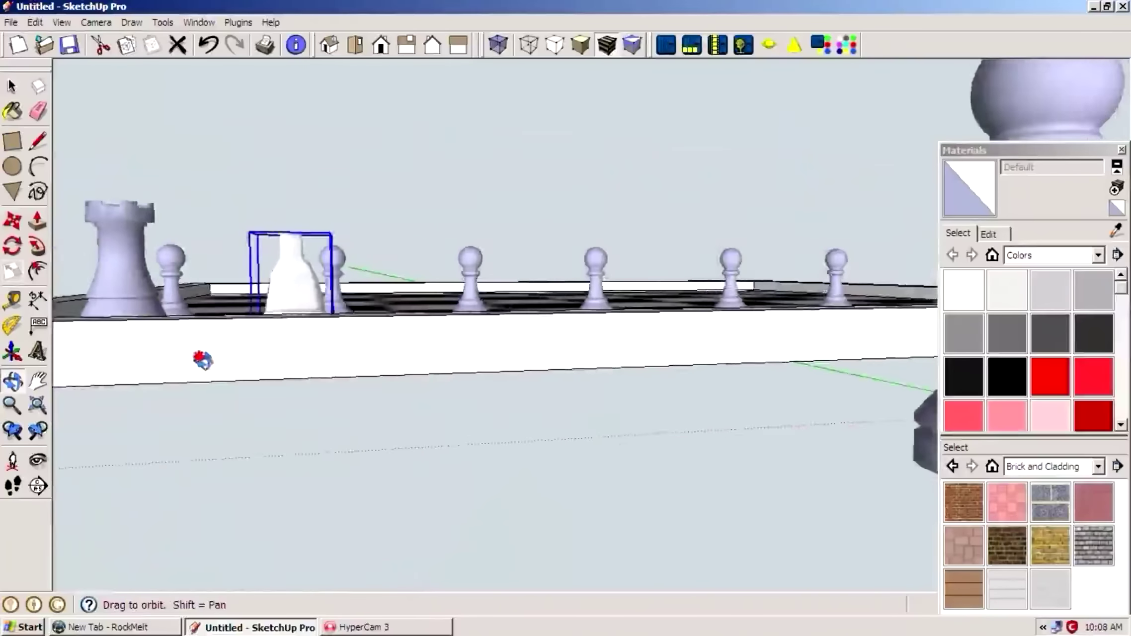
pyautogui.press('m')
pyautogui.moveTo(274, 235)
pyautogui.mouseDown(button='middle')
pyautogui.moveTo(386, 396)
pyautogui.moveTo(379, 282)
pyautogui.mouseUp(button='middle')
pyautogui.scroll(4, 299, 374)
pyautogui.scroll(3, 363, 416)
# Lower the knight onto the board surface and drop it on its square.
pyautogui.moveTo(280, 205)
pyautogui.mouseDown()
pyautogui.moveTo(275, 466)
pyautogui.moveTo(270, 445)
pyautogui.mouseUp()
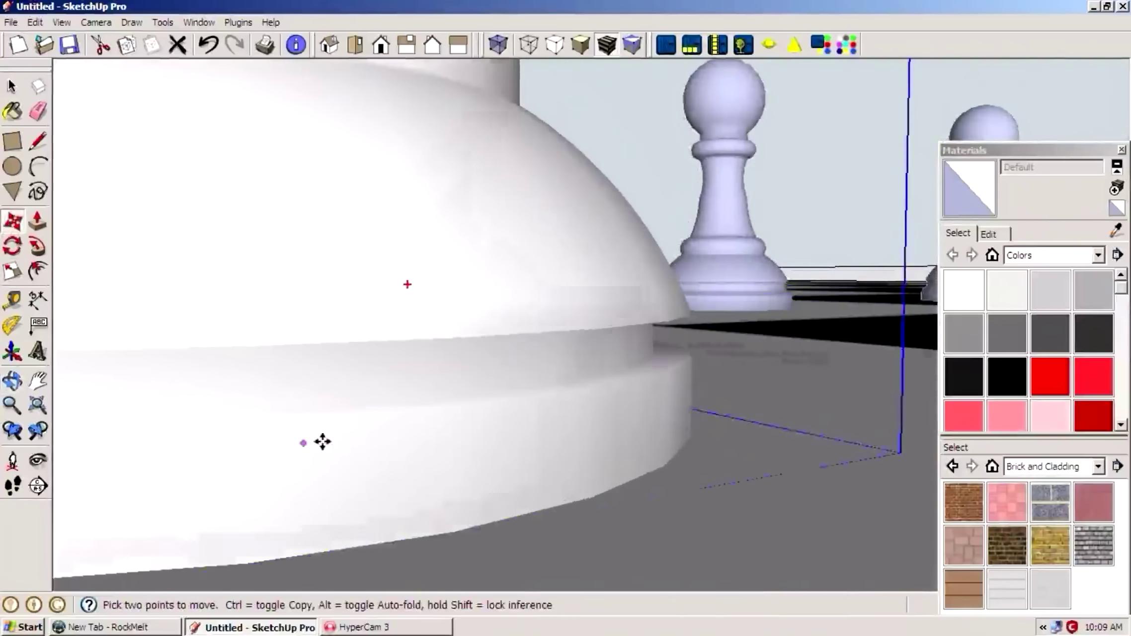
pyautogui.scroll(-5, 348, 447)
pyautogui.click(12, 404)
pyautogui.scroll(-10, 512, 384)
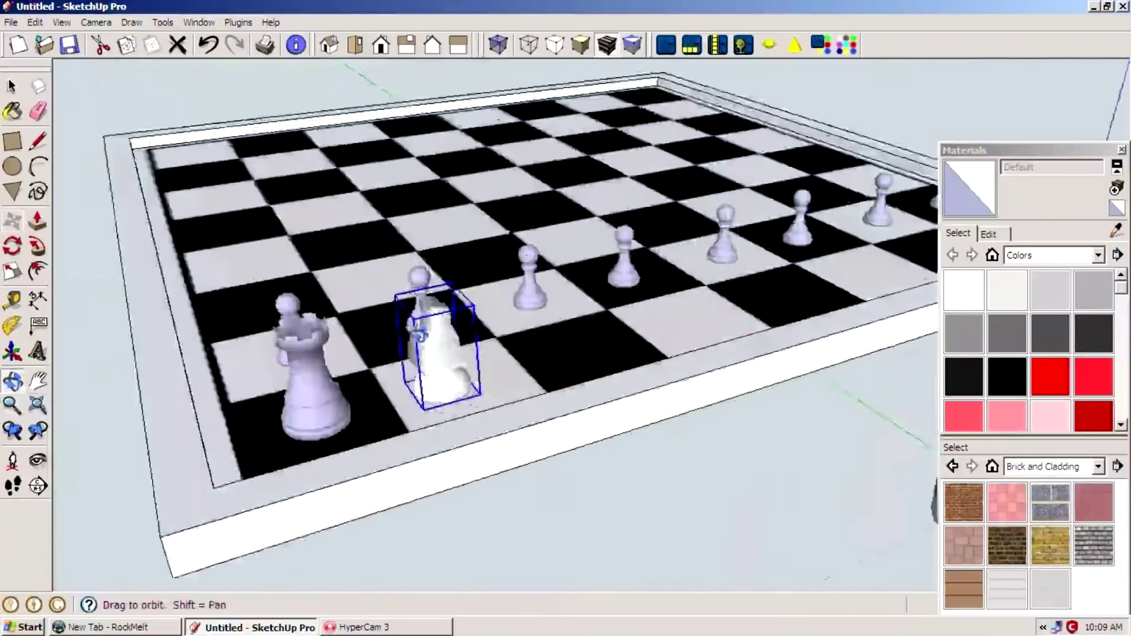
pyautogui.moveTo(512, 384); pyautogui.dragTo(205, 99, button='middle')
# Switch to Top view and select the loose bishop near the origin for scaling.
pyautogui.click(356, 45)
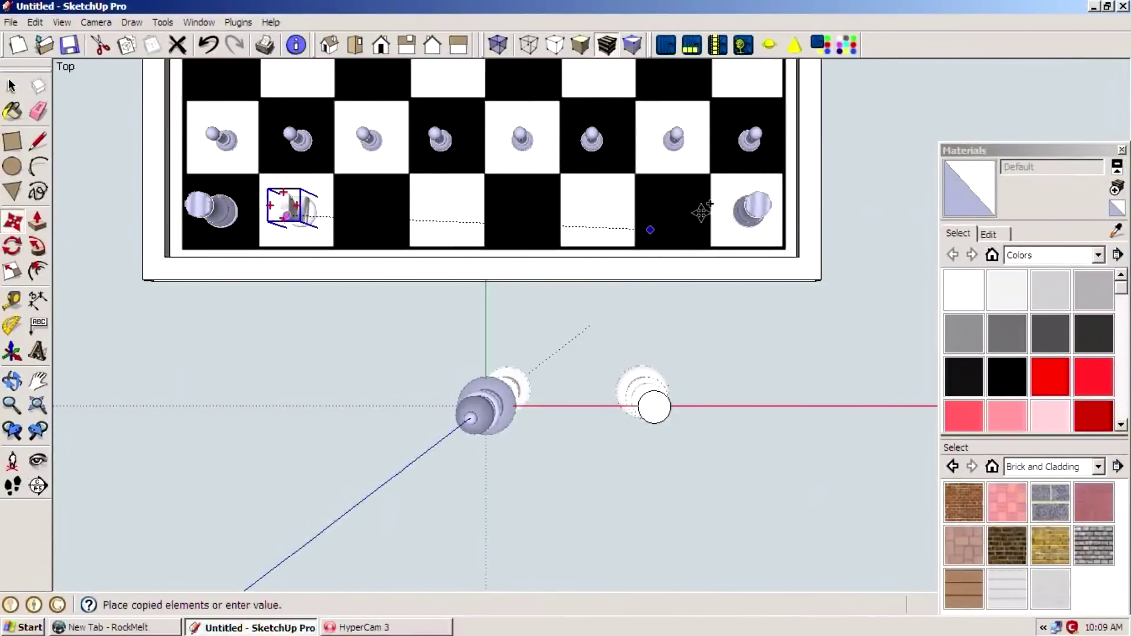
pyautogui.click(480, 409)
pyautogui.press('s')
pyautogui.scroll(2, 480, 409)
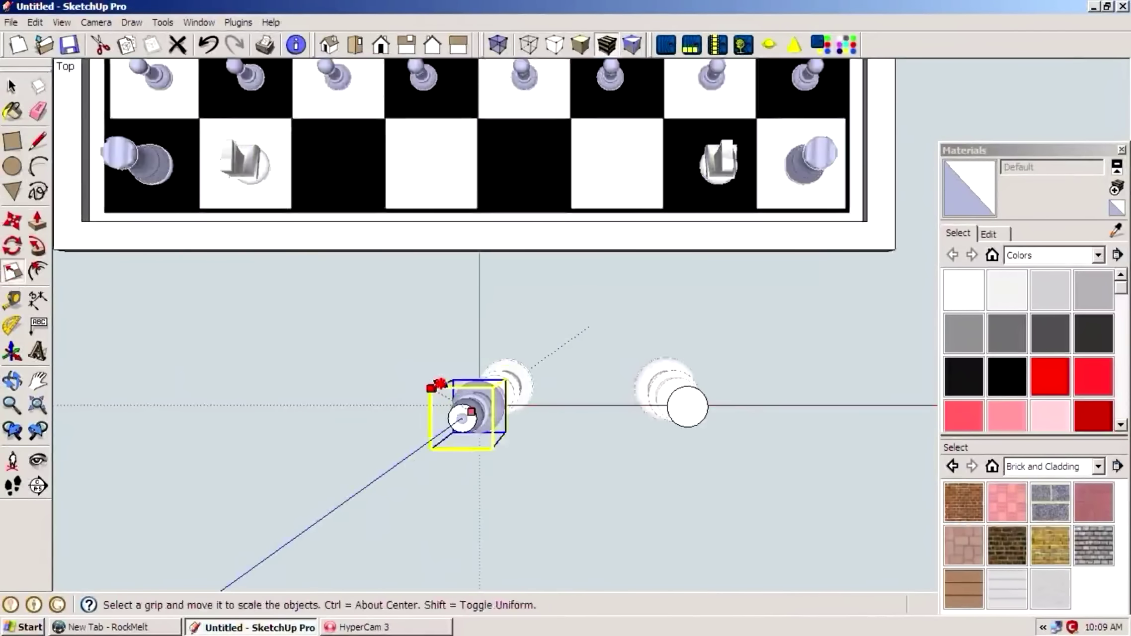
# Move the bishop from the origin onto the board.
pyautogui.click(11, 88)
pyautogui.scroll(2, 472, 436)
pyautogui.press('m')
pyautogui.scroll(-5, 484, 499)
pyautogui.click(462, 437)
pyautogui.click(316, 240)
pyautogui.moveTo(316, 240)
pyautogui.mouseDown(button='middle')
pyautogui.moveTo(803, 151)
pyautogui.moveTo(748, 396)
pyautogui.mouseUp(button='middle')
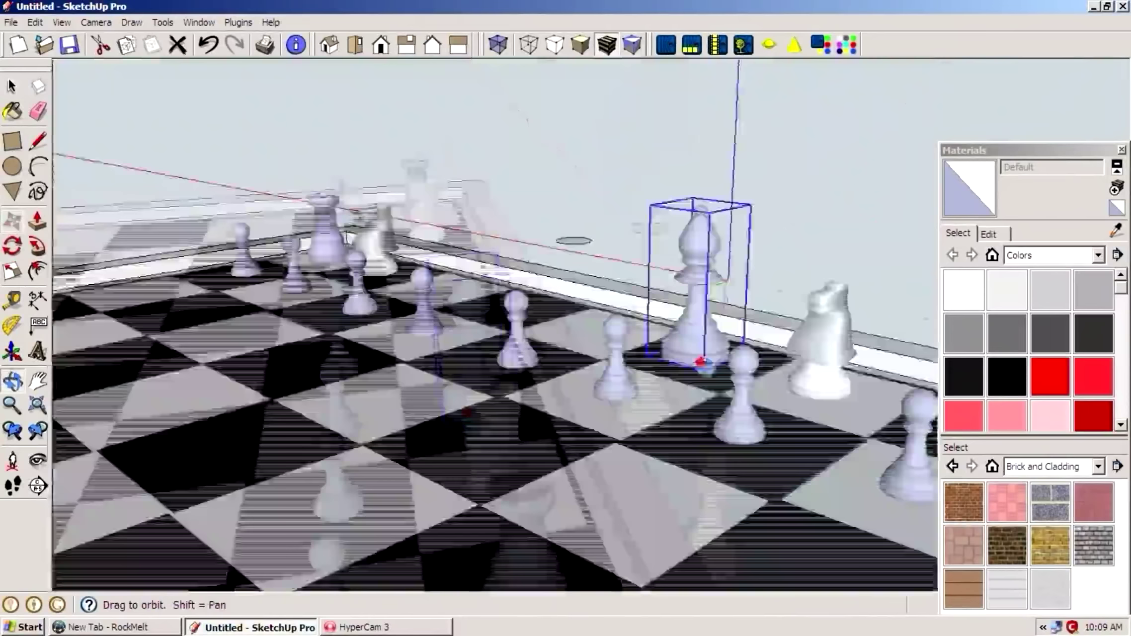
# Scale the bishop, then orbit around it to check it against the board.
pyautogui.press('s')
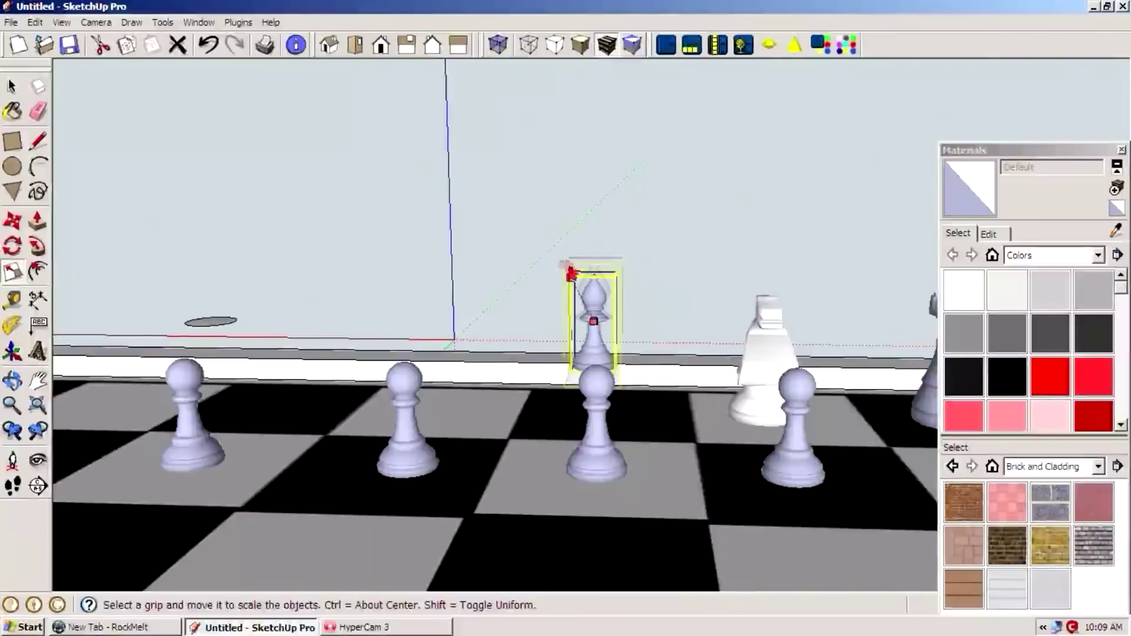
pyautogui.click(11, 223)
pyautogui.scroll(2, 591, 312)
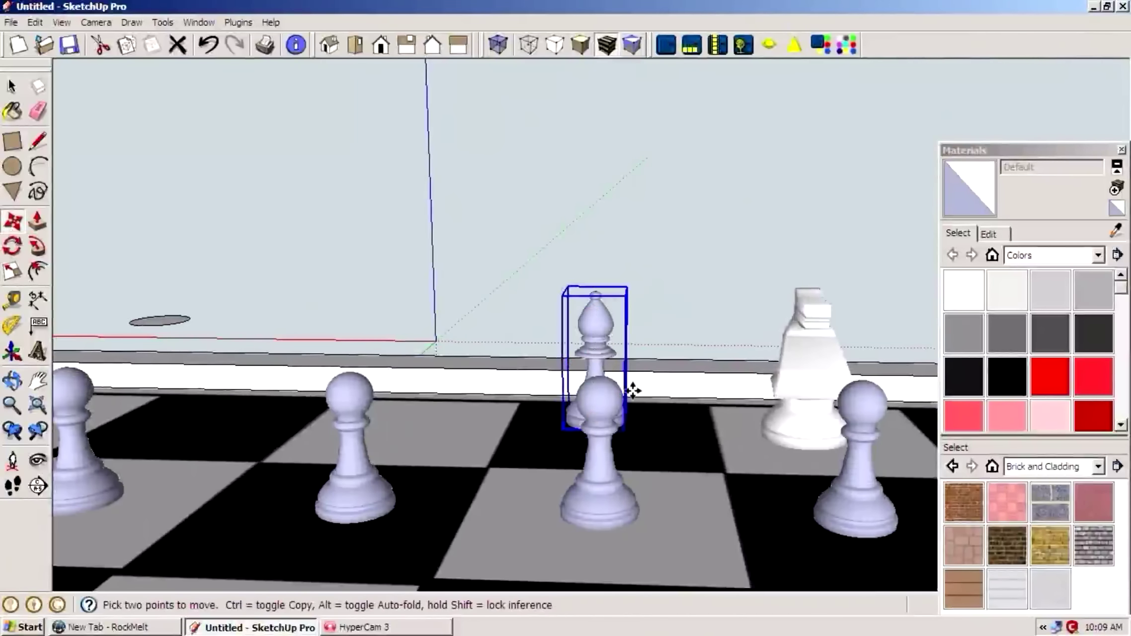
pyautogui.scroll(3, 632, 391)
pyautogui.moveTo(633, 391)
pyautogui.mouseDown(button='middle')
pyautogui.moveTo(932, 310)
pyautogui.moveTo(631, 440)
pyautogui.mouseUp(button='middle')
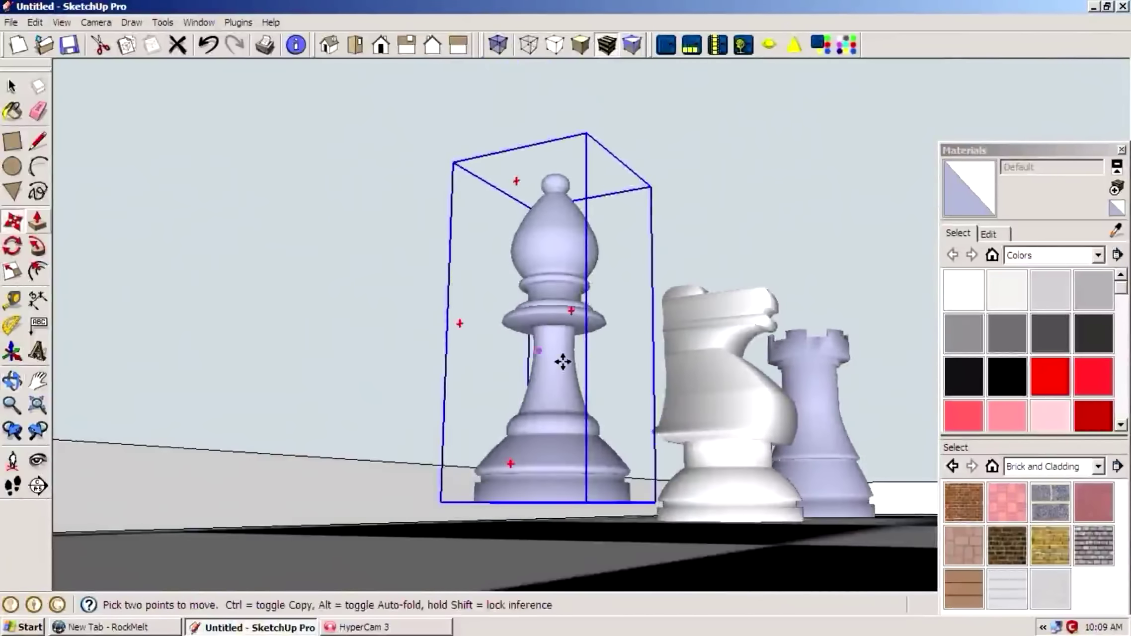
pyautogui.scroll(-5, 561, 385)
pyautogui.moveTo(676, 399)
pyautogui.mouseDown(button='middle')
pyautogui.moveTo(258, 512)
pyautogui.moveTo(462, 196)
pyautogui.mouseUp(button='middle')
pyautogui.scroll(3, 413, 209)
pyautogui.scroll(2, 397, 199)
# Stretch the bishop taller and return to Move for placing it.
pyautogui.press('s')
pyautogui.moveTo(372, 118); pyautogui.dragTo(364, 108)
pyautogui.click(13, 223)
pyautogui.scroll(2, 255, 123)
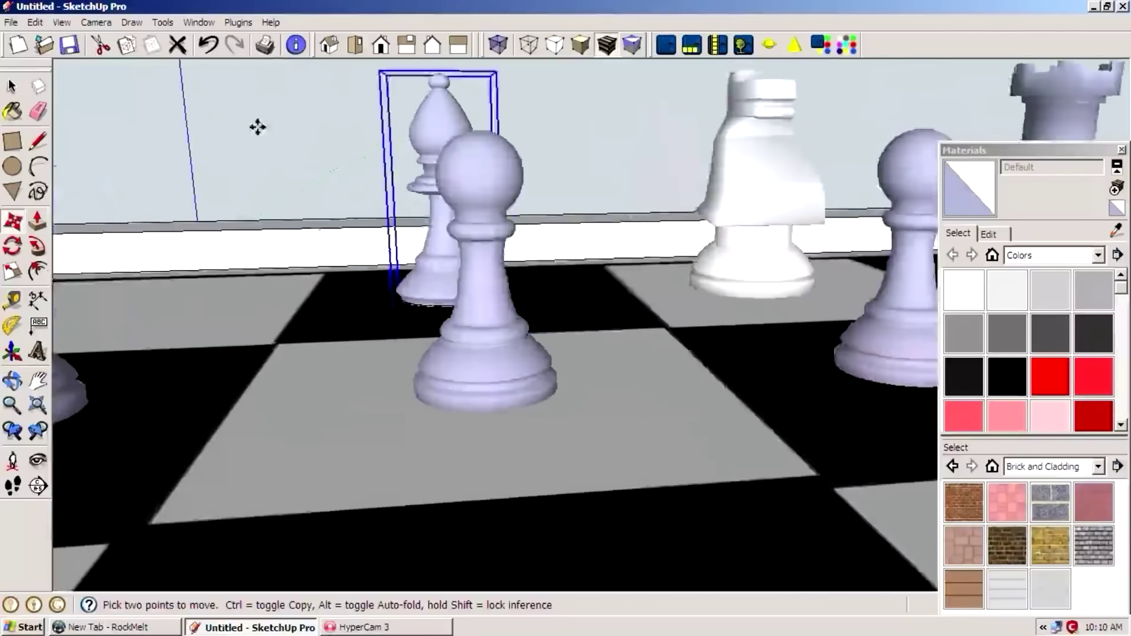
pyautogui.scroll(2, 255, 124)
pyautogui.scroll(5, 256, 118)
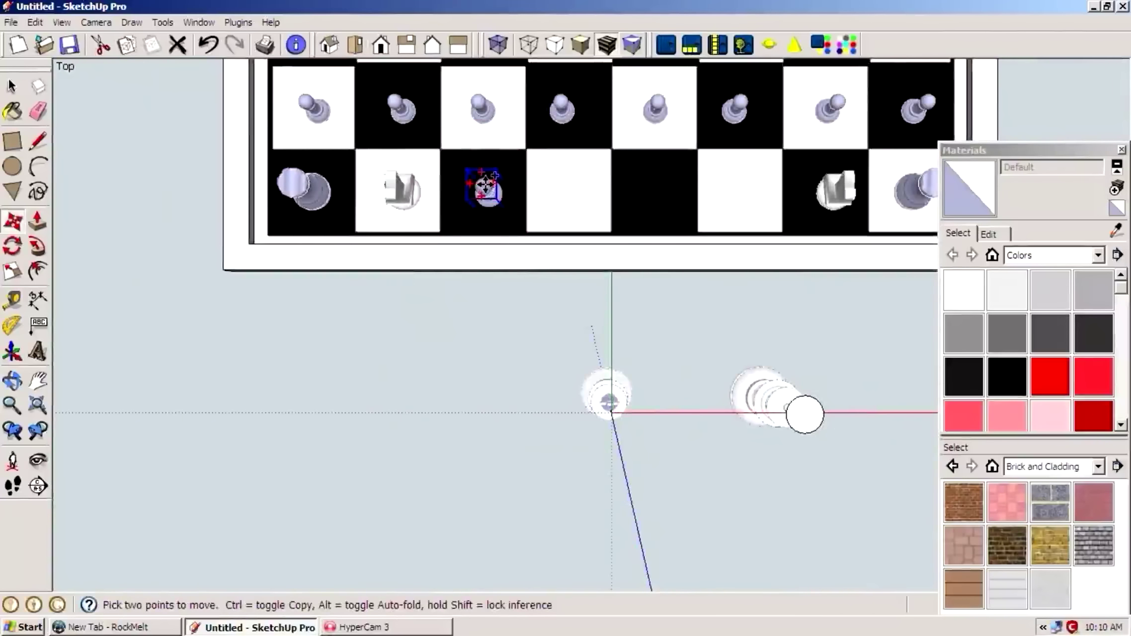
# Shrink the king to board scale and make it a component.
pyautogui.click(630, 397)
pyautogui.scroll(-1, 630, 398)
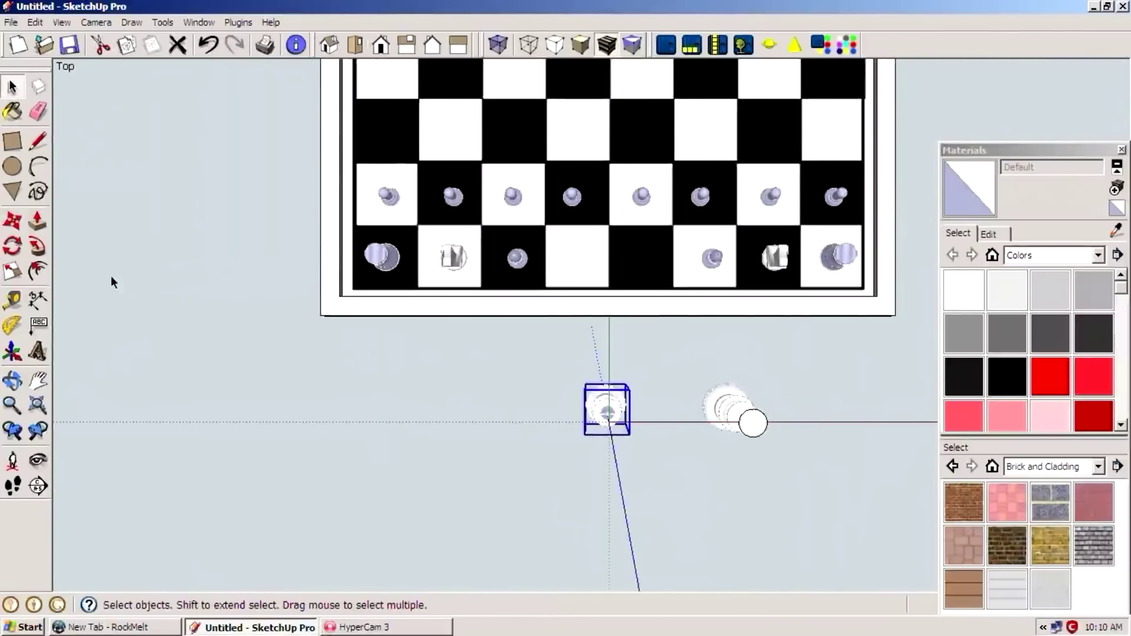
pyautogui.scroll(2, 536, 393)
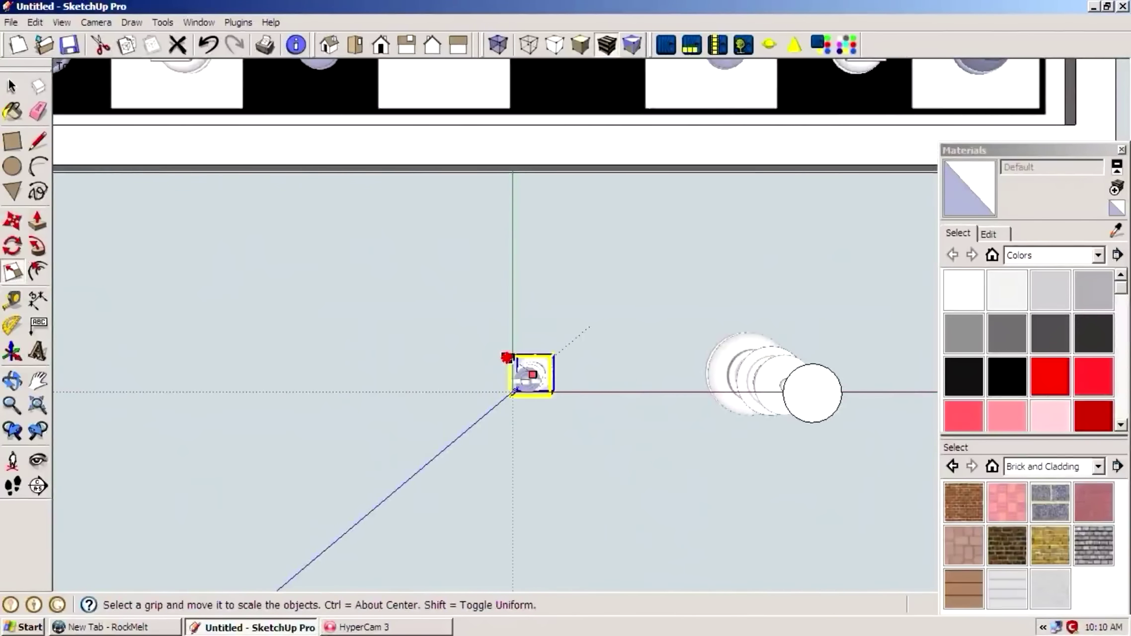
pyautogui.moveTo(570, 336); pyautogui.dragTo(561, 398)
pyautogui.press('g')
pyautogui.press('Return')
pyautogui.press('s')
pyautogui.scroll(1, 456, 338)
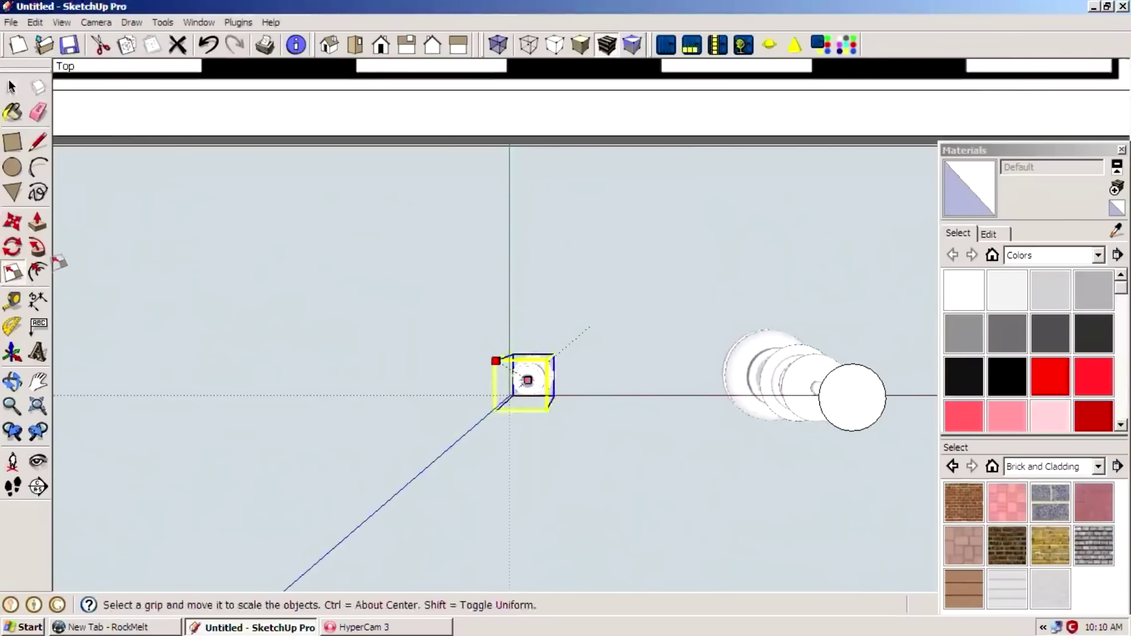
# Move the king onto its back-rank square and check it from Top view.
pyautogui.click(12, 222)
pyautogui.scroll(-1, 519, 397)
pyautogui.click(520, 400)
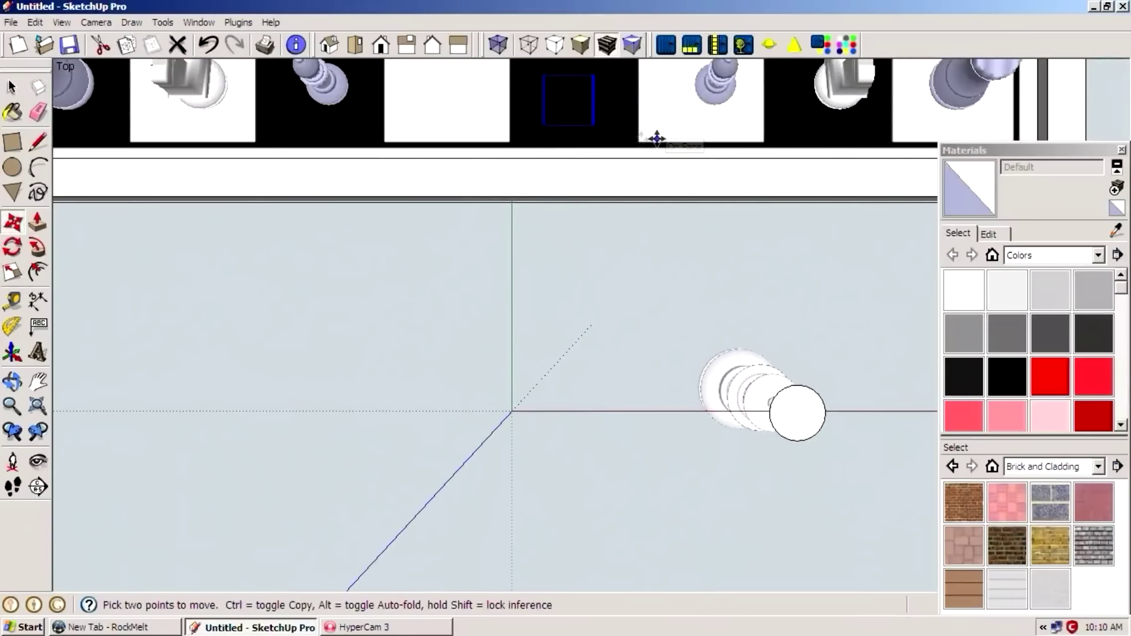
pyautogui.moveTo(656, 138); pyautogui.dragTo(561, 437, button='middle')
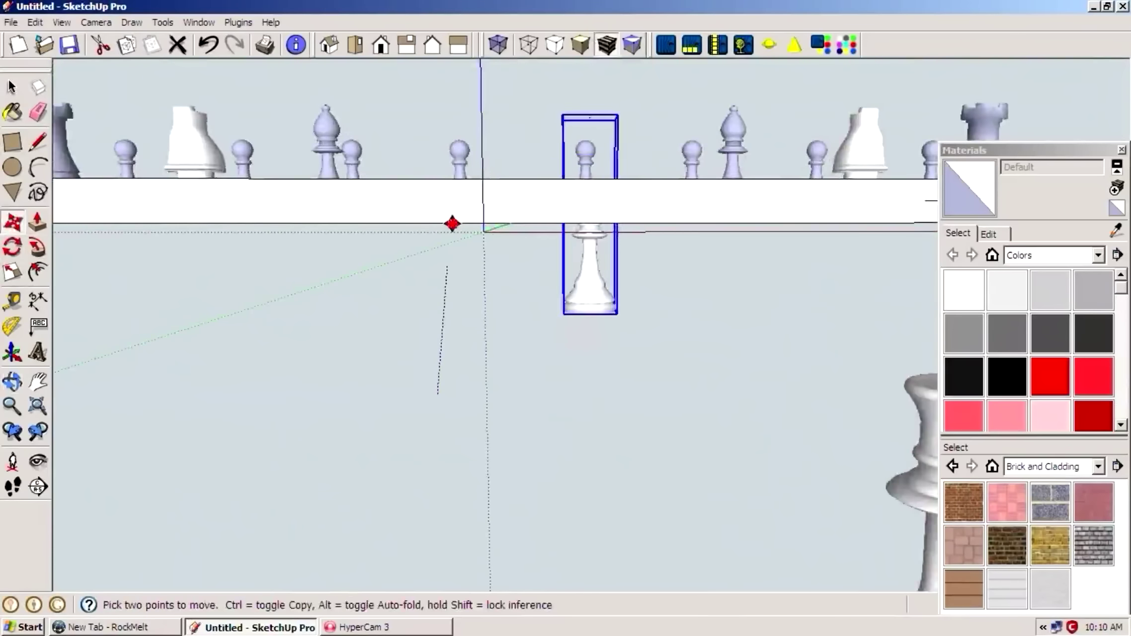
pyautogui.moveTo(668, 215)
pyautogui.mouseDown(button='middle')
pyautogui.moveTo(588, 212)
pyautogui.moveTo(545, 262)
pyautogui.moveTo(550, 337)
pyautogui.mouseUp(button='middle')
pyautogui.moveTo(535, 299); pyautogui.dragTo(551, 378, button='middle')
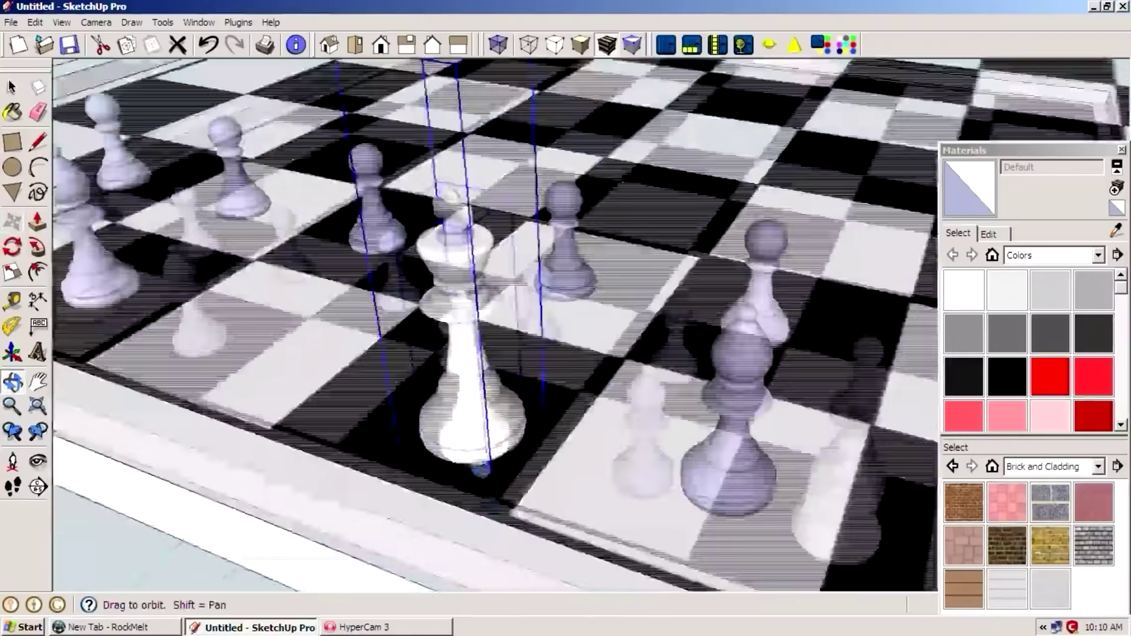
pyautogui.scroll(5, 552, 404)
pyautogui.scroll(2, 493, 260)
pyautogui.scroll(-3, 493, 260)
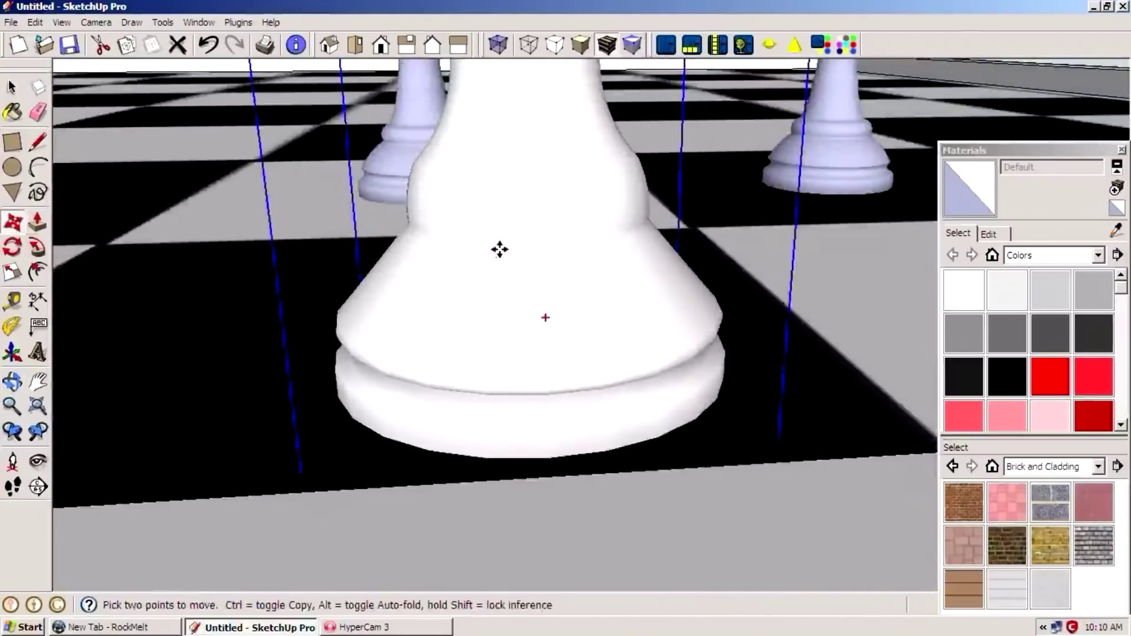
pyautogui.click(355, 45)
# Finish positioning the king and box-select the loose queen beside the board.
pyautogui.press('q')
pyautogui.press('m')
pyautogui.scroll(5, 519, 427)
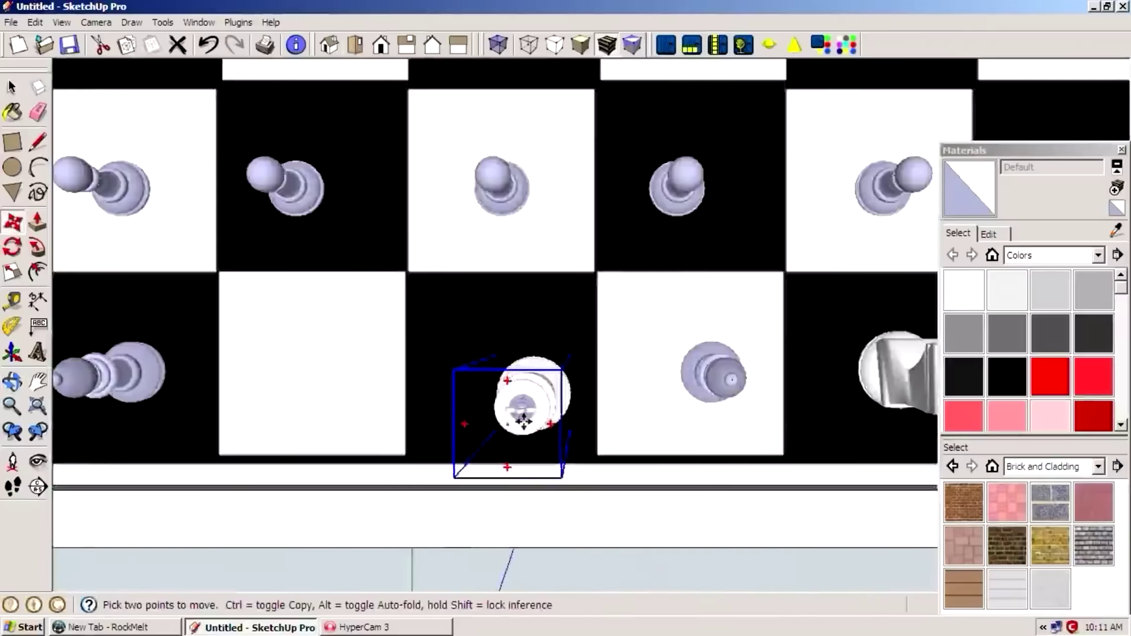
pyautogui.moveTo(540, 475); pyautogui.dragTo(15, 134)
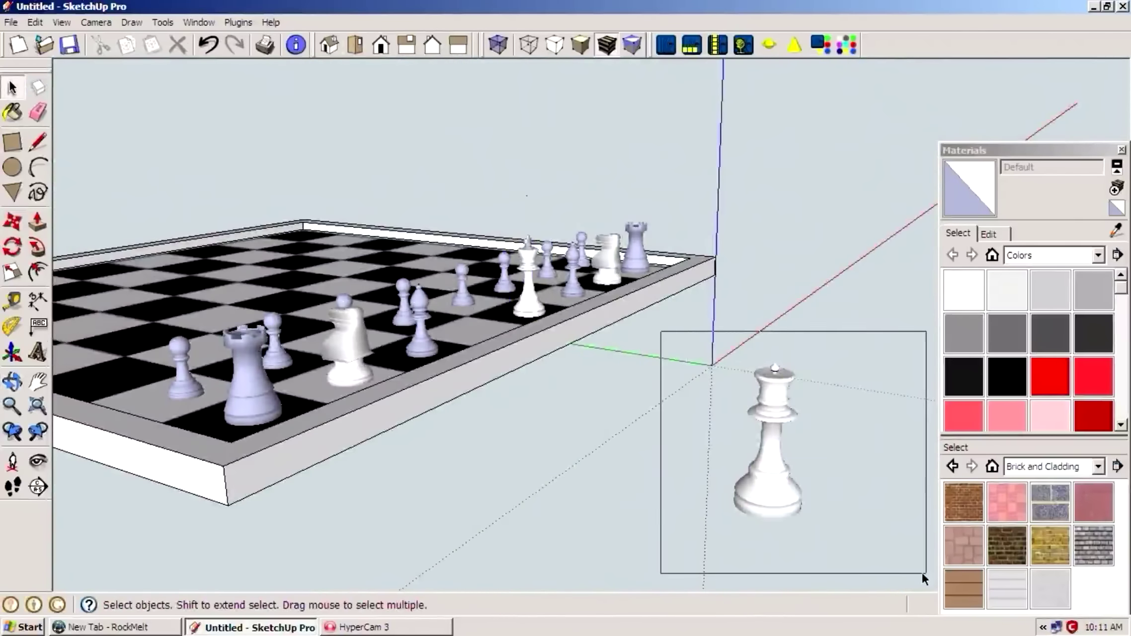
pyautogui.moveTo(923, 576); pyautogui.dragTo(924, 574)
pyautogui.click(380, 45)
# Resize the queen, move it onto d1, and return to Top view.
pyautogui.click(12, 272)
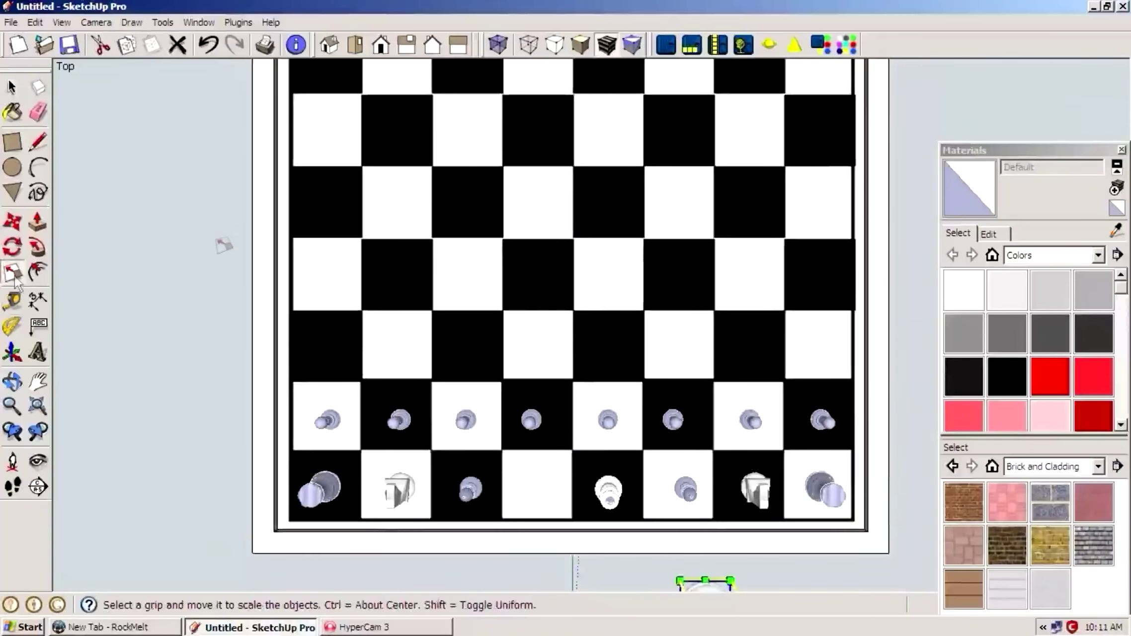
pyautogui.scroll(-3, 584, 449)
pyautogui.scroll(3, 584, 457)
pyautogui.scroll(1, 584, 457)
pyautogui.press('m')
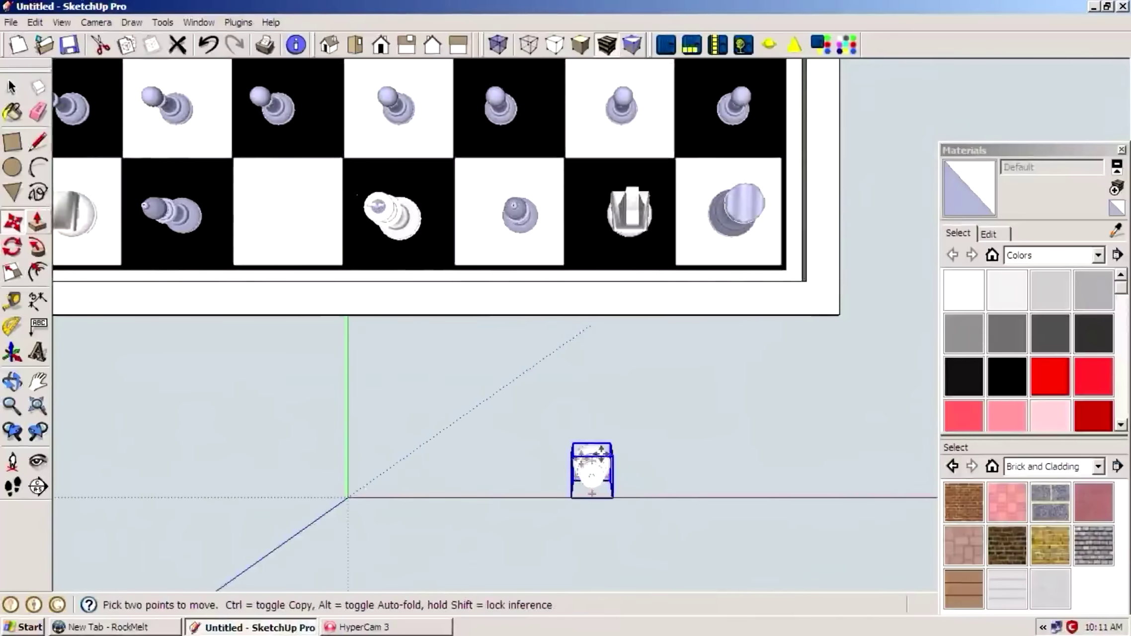
pyautogui.press('o')
pyautogui.moveTo(474, 230); pyautogui.dragTo(4, 221)
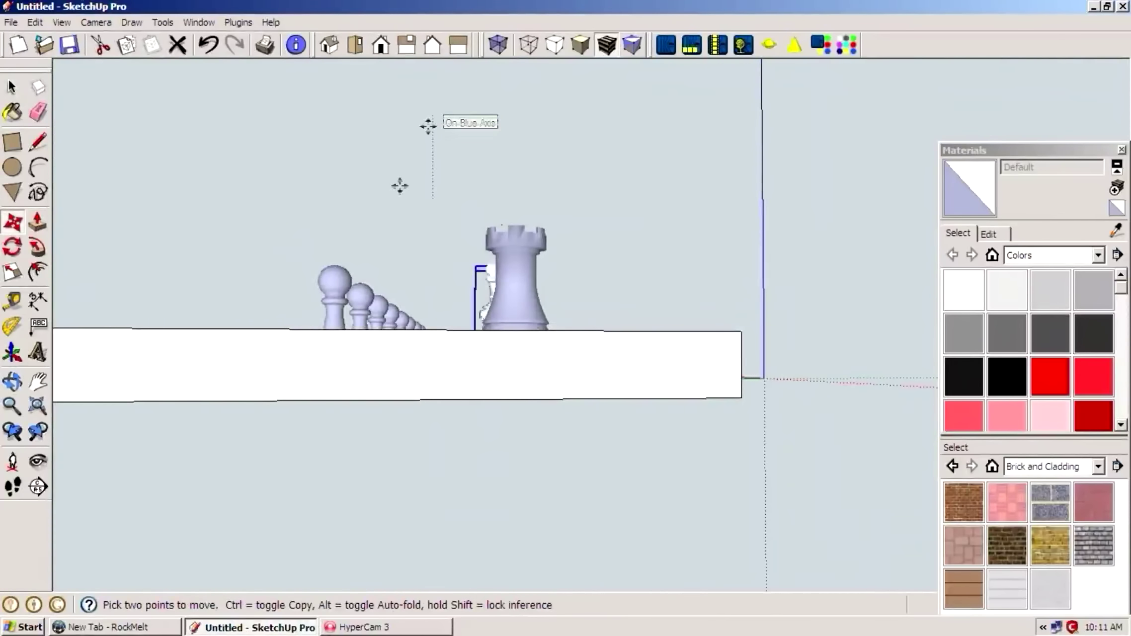
pyautogui.moveTo(428, 126); pyautogui.dragTo(668, 258, button='middle')
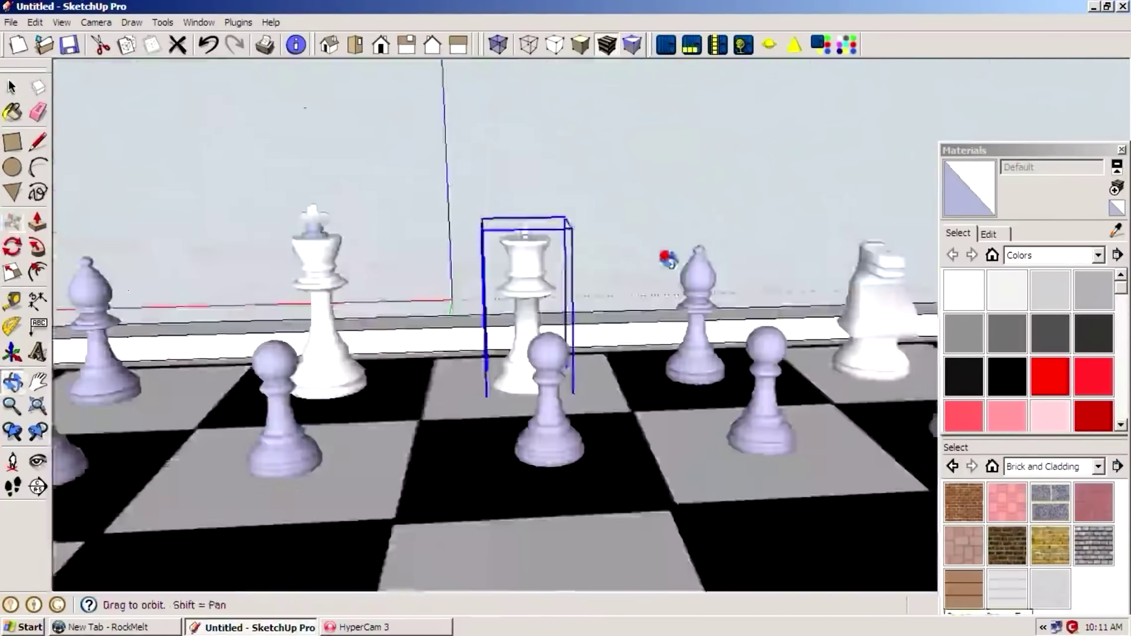
pyautogui.moveTo(667, 259); pyautogui.dragTo(356, 46)
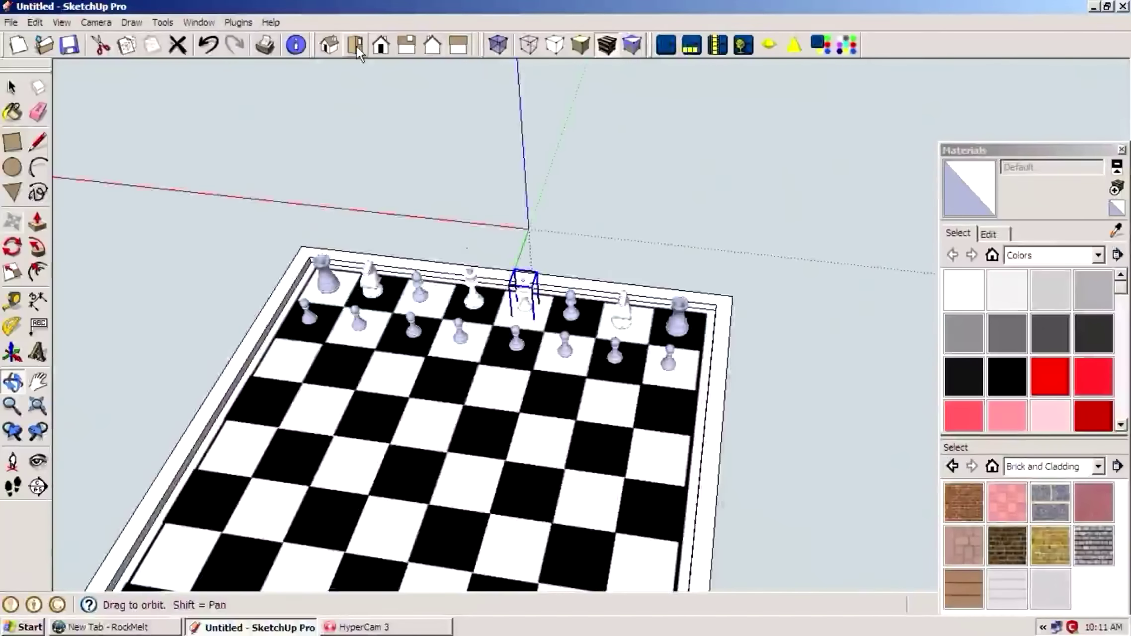
pyautogui.click(356, 45)
# Copy all pieces with a 180° rotation and align the copies on the top two rows.
pyautogui.moveTo(662, 323); pyautogui.dragTo(663, 323)
pyautogui.scroll(-1, 305, 320)
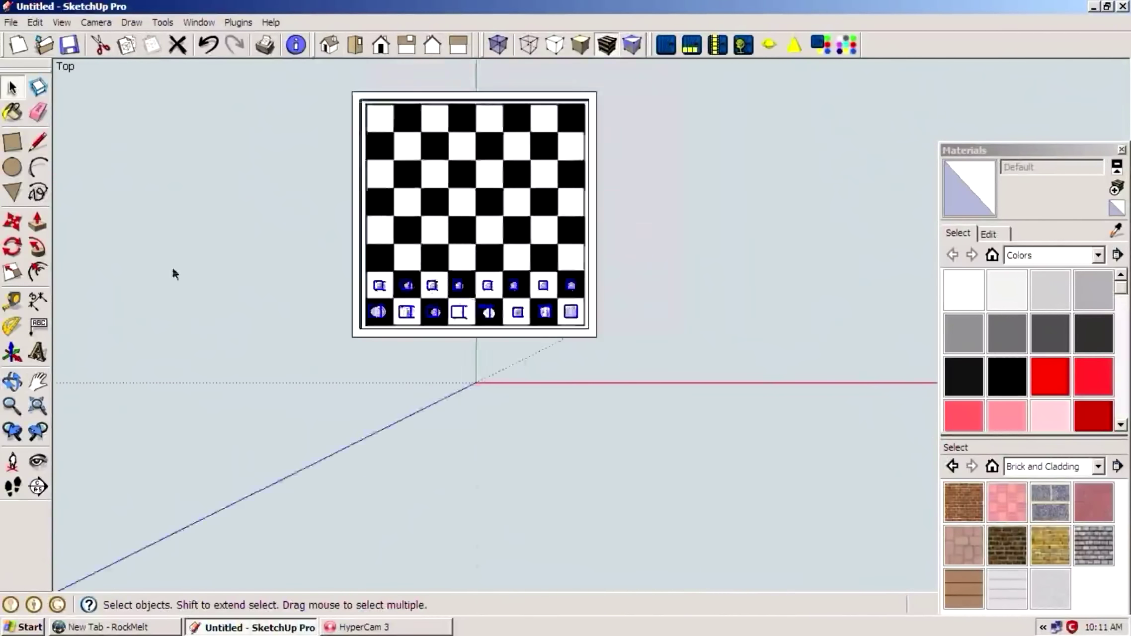
pyautogui.scroll(1, 422, 218)
pyautogui.press('q')
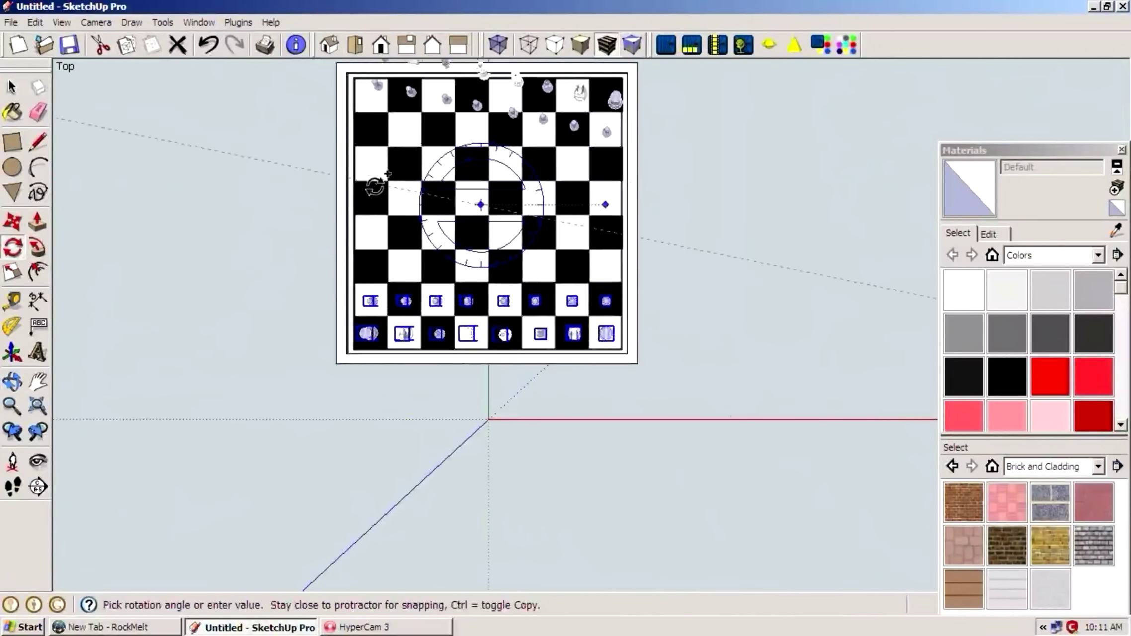
pyautogui.click(368, 204)
pyautogui.press('m')
pyautogui.scroll(2, 441, 114)
pyautogui.click(439, 108)
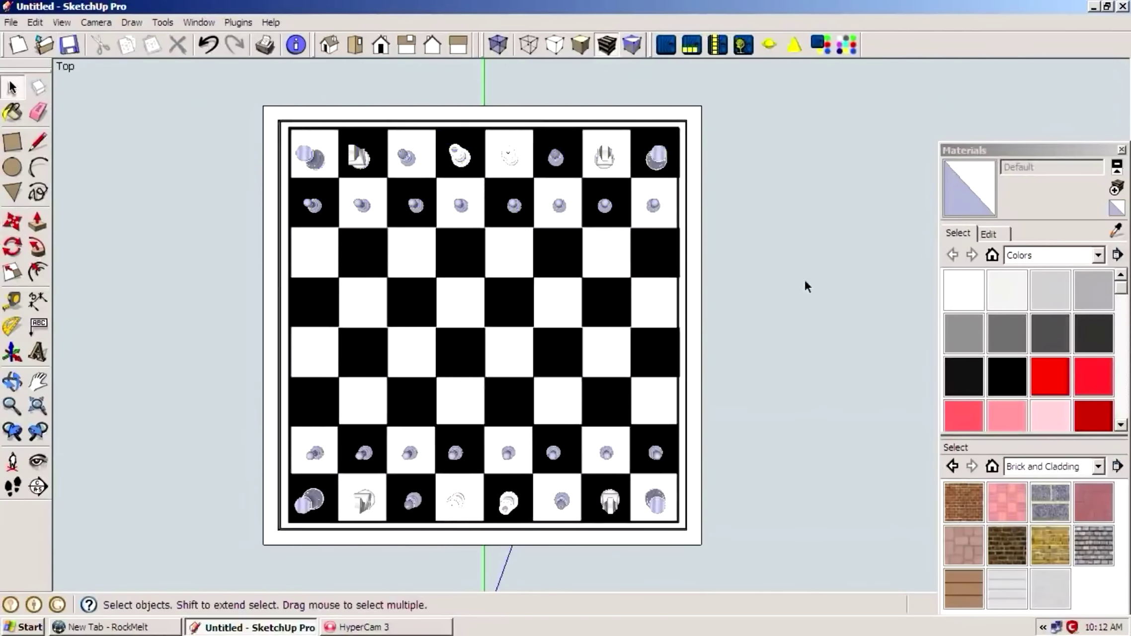
pyautogui.moveTo(806, 286); pyautogui.dragTo(1047, 320, button='middle')
# Paint the top-row pieces dark grey Color_006, then select the white pieces with Color_000 ready.
pyautogui.click(1049, 332)
pyautogui.press('F2')
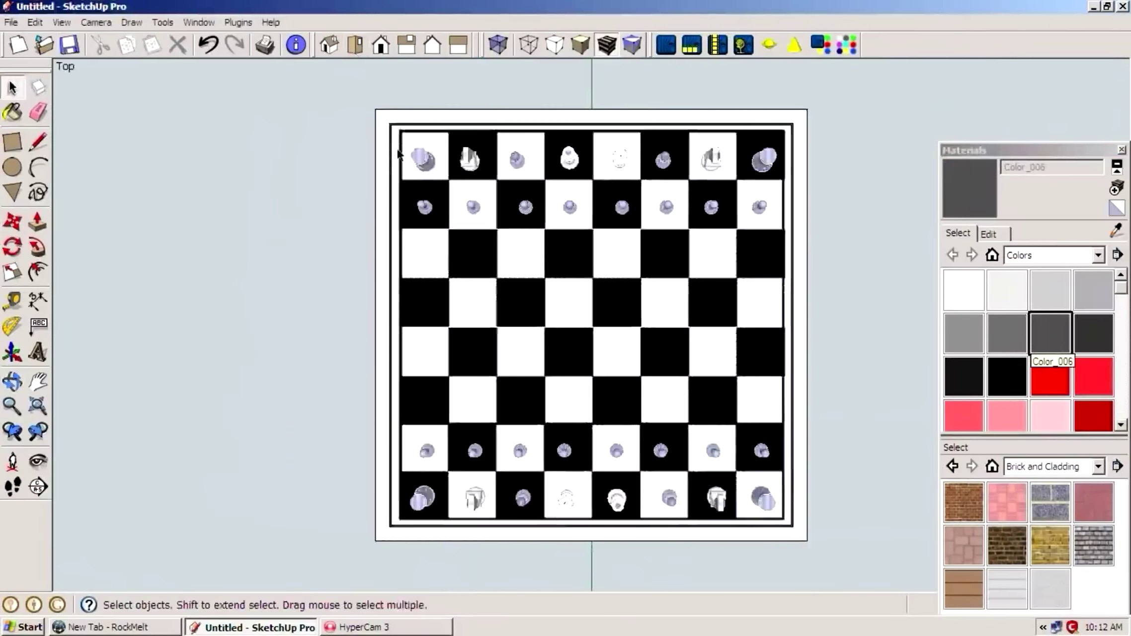
pyautogui.moveTo(787, 247); pyautogui.dragTo(790, 249)
pyautogui.press('b')
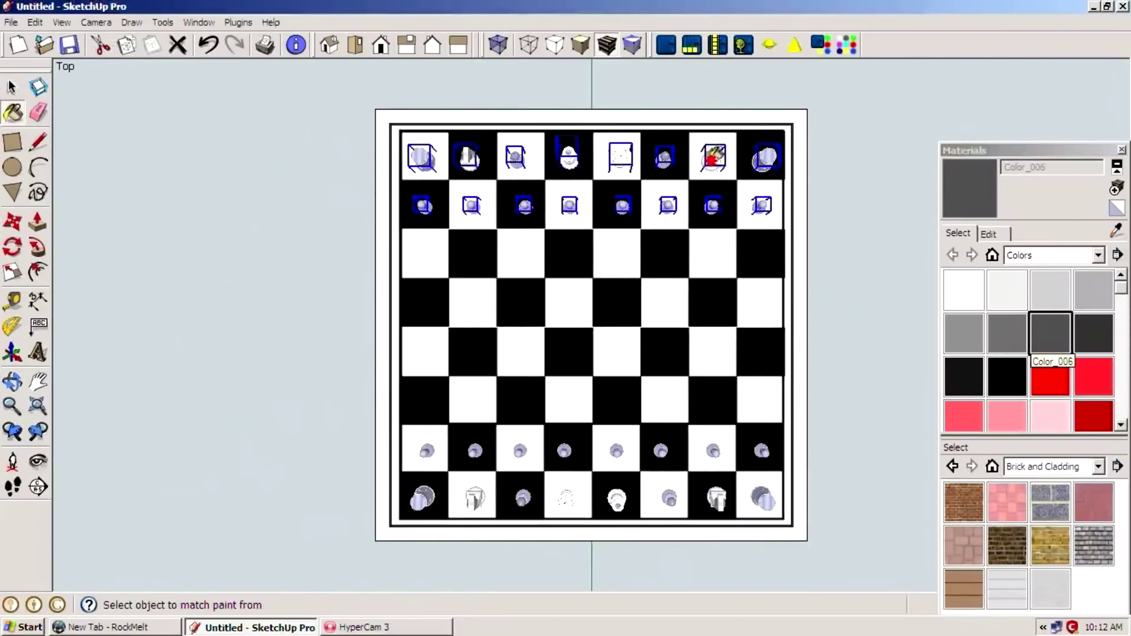
pyautogui.moveTo(778, 525); pyautogui.dragTo(779, 527)
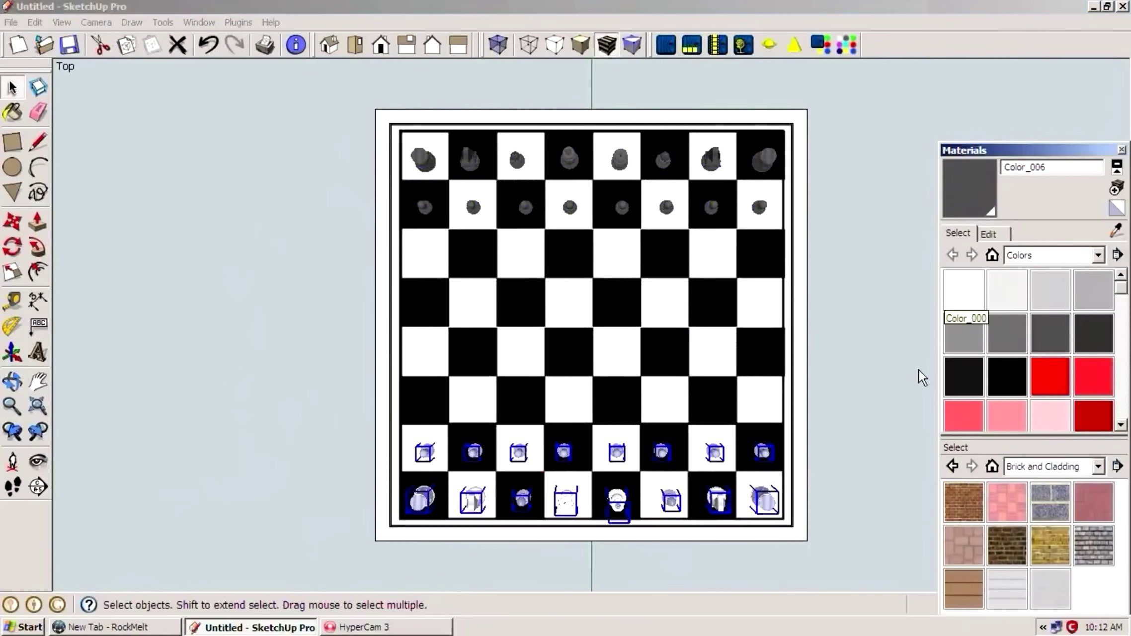
pyautogui.click(964, 289)
pyautogui.moveTo(560, 439)
pyautogui.mouseDown(button='middle')
pyautogui.moveTo(870, 366)
pyautogui.moveTo(745, 348)
pyautogui.mouseUp(button='middle')
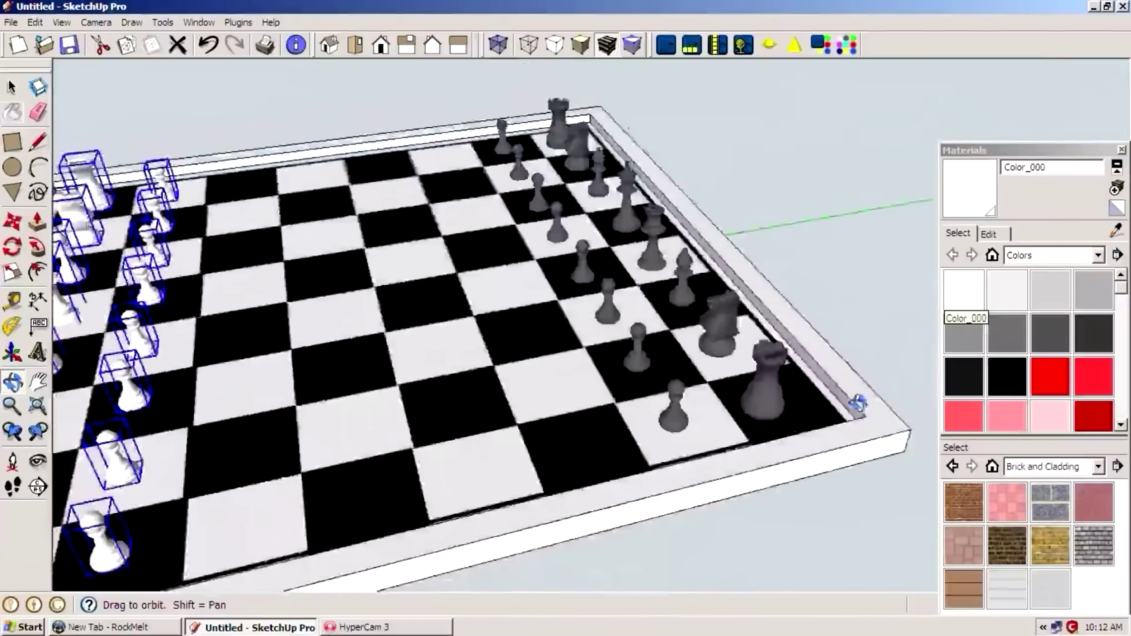
pyautogui.scroll(-3, 288, 134)
# Clear the piece selection and pick Color_001 as the current paint.
pyautogui.click(288, 133)
pyautogui.scroll(-1, 418, 534)
pyautogui.scroll(2, 497, 480)
pyautogui.click(1007, 290)
pyautogui.scroll(3, 578, 78)
pyautogui.scroll(-3, 535, 122)
pyautogui.scroll(-3, 518, 157)
# Orbit under and around the board, then switch to the Front standard view.
pyautogui.moveTo(517, 156)
pyautogui.mouseDown(button='middle')
pyautogui.moveTo(585, 263)
pyautogui.moveTo(489, 243)
pyautogui.mouseUp(button='middle')
pyautogui.scroll(3, 366, 341)
pyautogui.moveTo(366, 341)
pyautogui.mouseDown(button='middle')
pyautogui.moveTo(629, 517)
pyautogui.moveTo(394, 325)
pyautogui.mouseUp(button='middle')
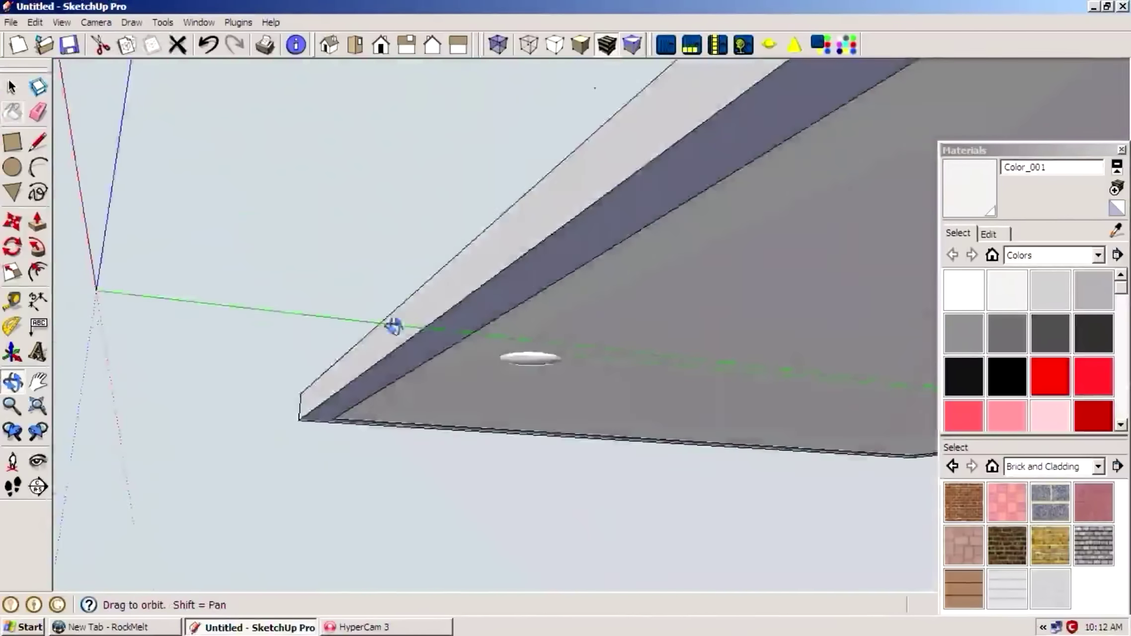
pyautogui.moveTo(534, 366)
pyautogui.mouseDown(button='middle')
pyautogui.moveTo(550, 328)
pyautogui.moveTo(869, 404)
pyautogui.mouseUp(button='middle')
pyautogui.scroll(2, 869, 404)
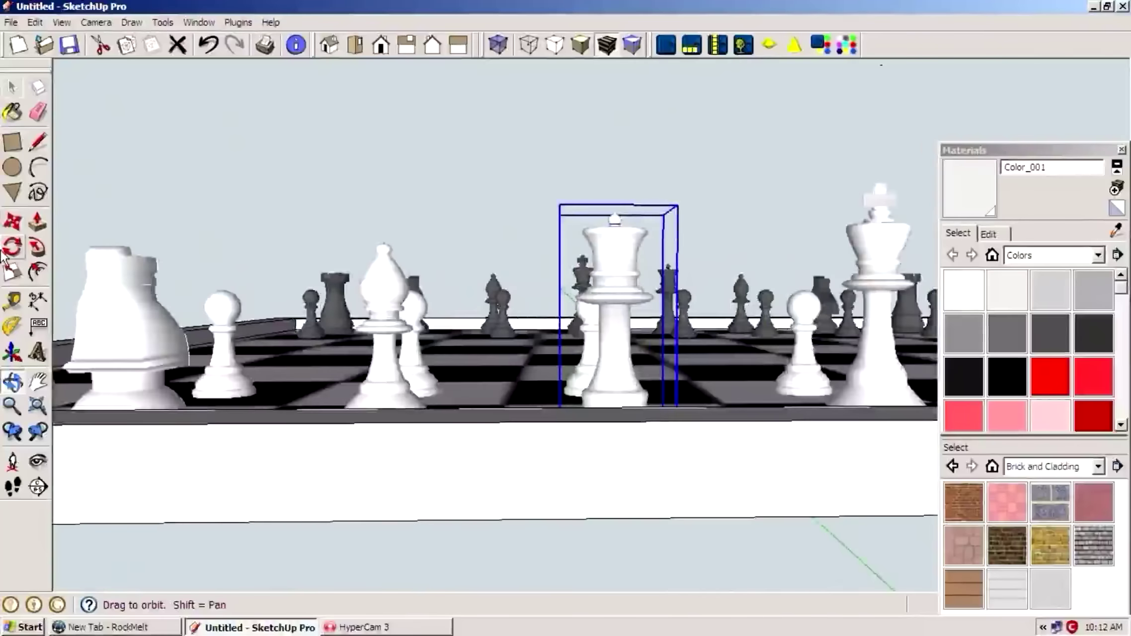
pyautogui.moveTo(452, 100)
pyautogui.mouseDown(button='middle')
pyautogui.moveTo(712, 439)
pyautogui.moveTo(653, 271)
pyautogui.moveTo(529, 479)
pyautogui.moveTo(783, 134)
pyautogui.moveTo(782, 361)
pyautogui.moveTo(504, 359)
pyautogui.moveTo(486, 267)
pyautogui.mouseUp(button='middle')
pyautogui.click(381, 45)
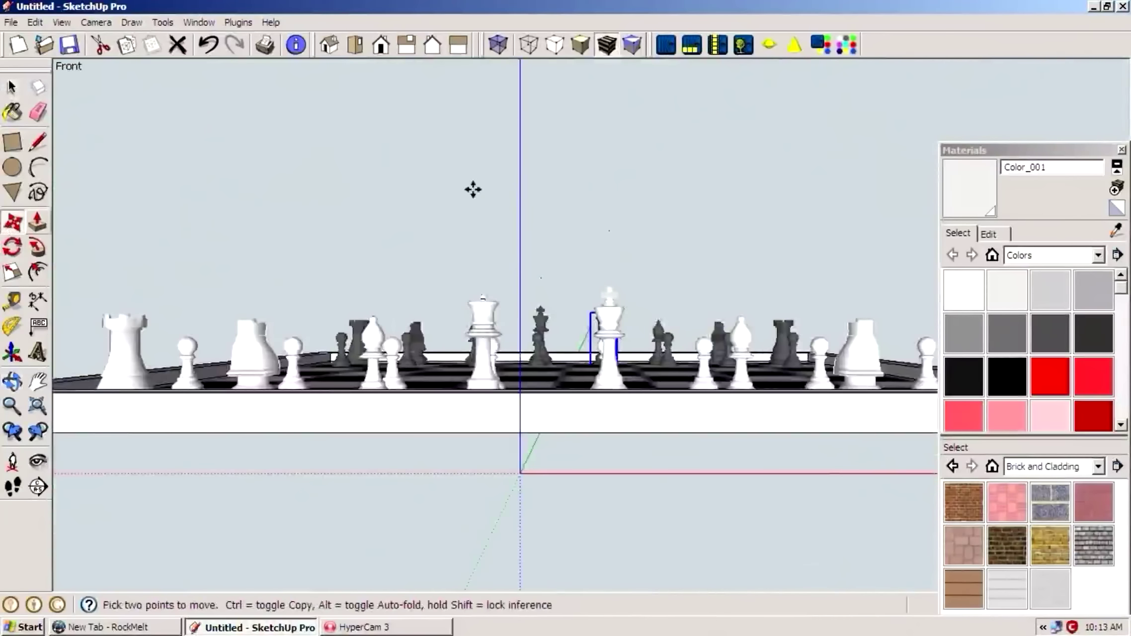
# Switch to Back view and move the dark queen to its new spot.
pyautogui.click(439, 47)
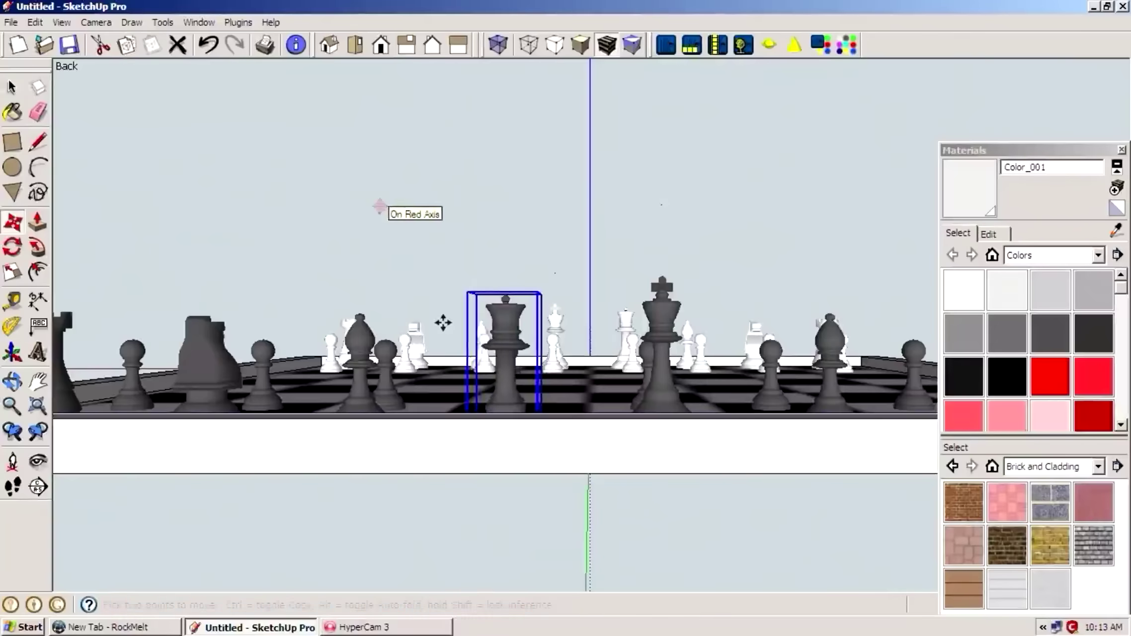
pyautogui.scroll(5, 442, 322)
pyautogui.moveTo(462, 192)
pyautogui.mouseDown(button='middle')
pyautogui.moveTo(561, 294)
pyautogui.moveTo(352, 176)
pyautogui.moveTo(591, 318)
pyautogui.moveTo(439, 462)
pyautogui.moveTo(598, 357)
pyautogui.moveTo(478, 385)
pyautogui.mouseUp(button='middle')
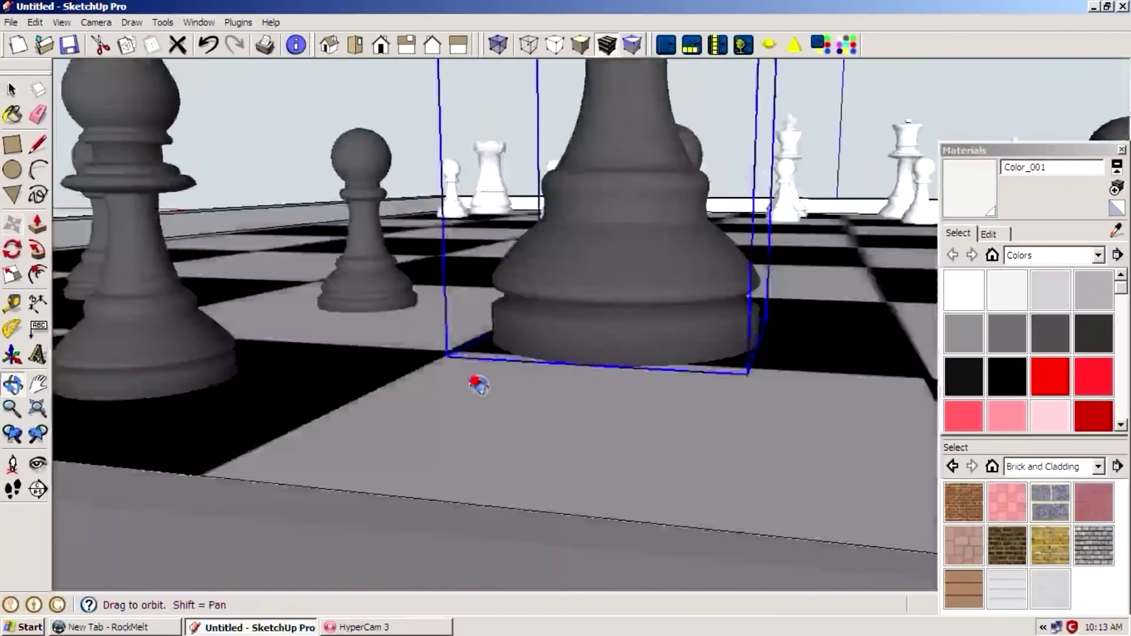
pyautogui.click(631, 243)
pyautogui.scroll(-5, 619, 329)
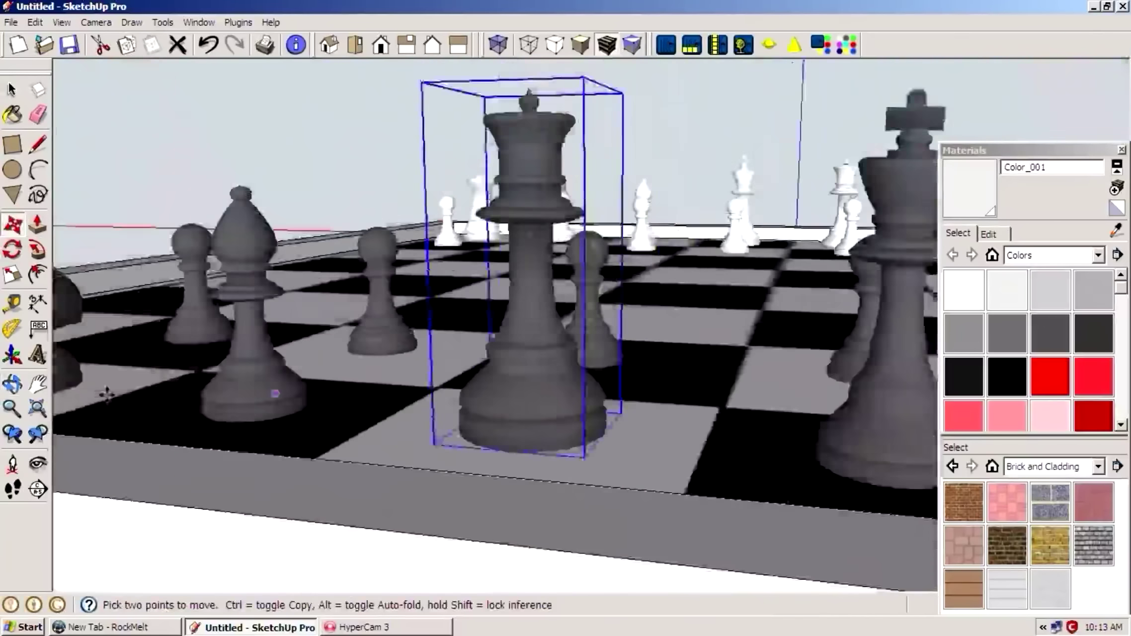
pyautogui.moveTo(101, 392); pyautogui.dragTo(280, 454, button='middle')
# Sample the board's Color_001 paint with the Paint Bucket, orbiting around the board.
pyautogui.moveTo(631, 497)
pyautogui.mouseDown(button='middle')
pyautogui.moveTo(732, 378)
pyautogui.moveTo(916, 373)
pyautogui.moveTo(878, 349)
pyautogui.moveTo(760, 352)
pyautogui.moveTo(505, 449)
pyautogui.moveTo(643, 111)
pyautogui.mouseUp(button='middle')
pyautogui.scroll(5, 673, 159)
pyautogui.click(12, 114)
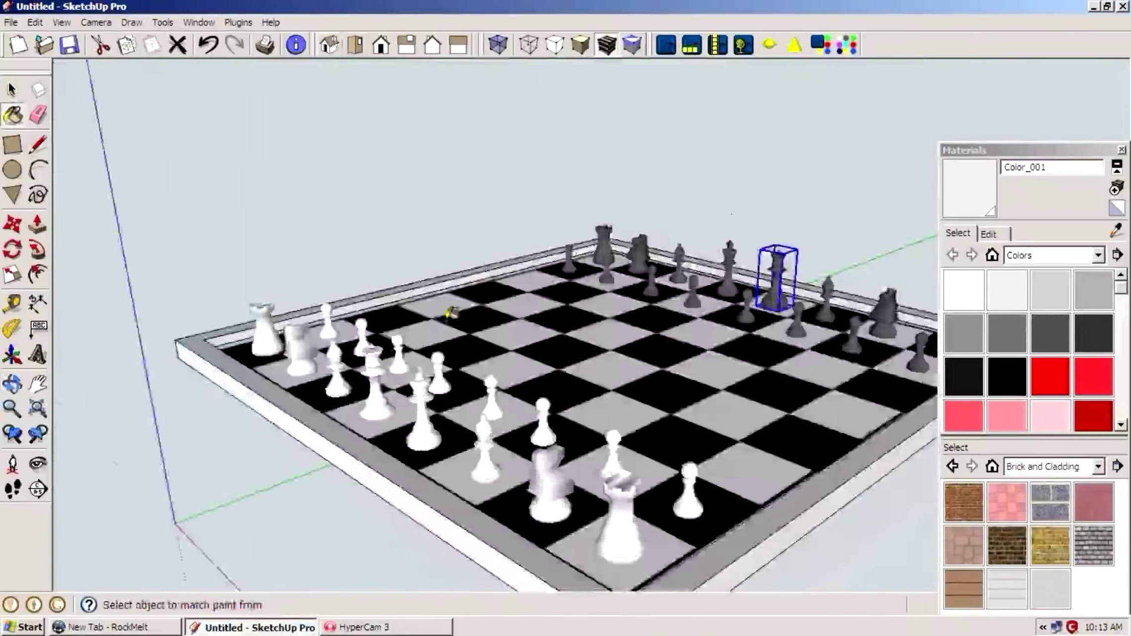
pyautogui.click(11, 90)
pyautogui.click(12, 115)
pyautogui.moveTo(630, 353)
pyautogui.mouseDown(button='middle')
pyautogui.moveTo(694, 354)
pyautogui.moveTo(725, 434)
pyautogui.mouseUp(button='middle')
pyautogui.keyDown('alt'); pyautogui.click(590, 493); pyautogui.keyUp('alt')
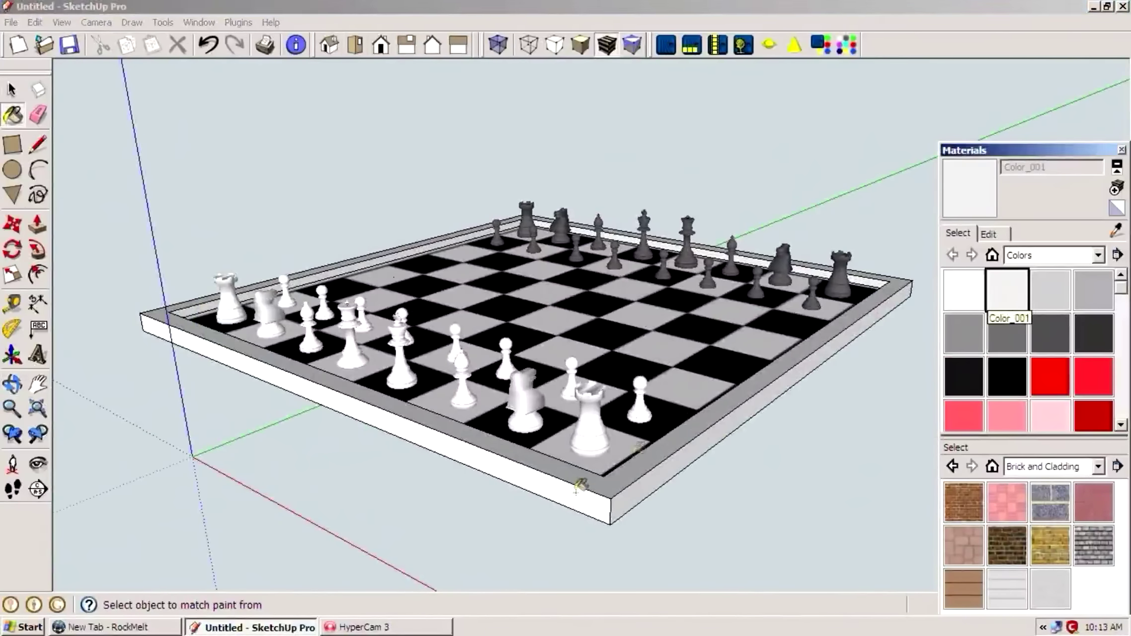
pyautogui.moveTo(625, 482)
pyautogui.mouseDown(button='middle')
pyautogui.moveTo(539, 488)
pyautogui.moveTo(569, 486)
pyautogui.mouseUp(button='middle')
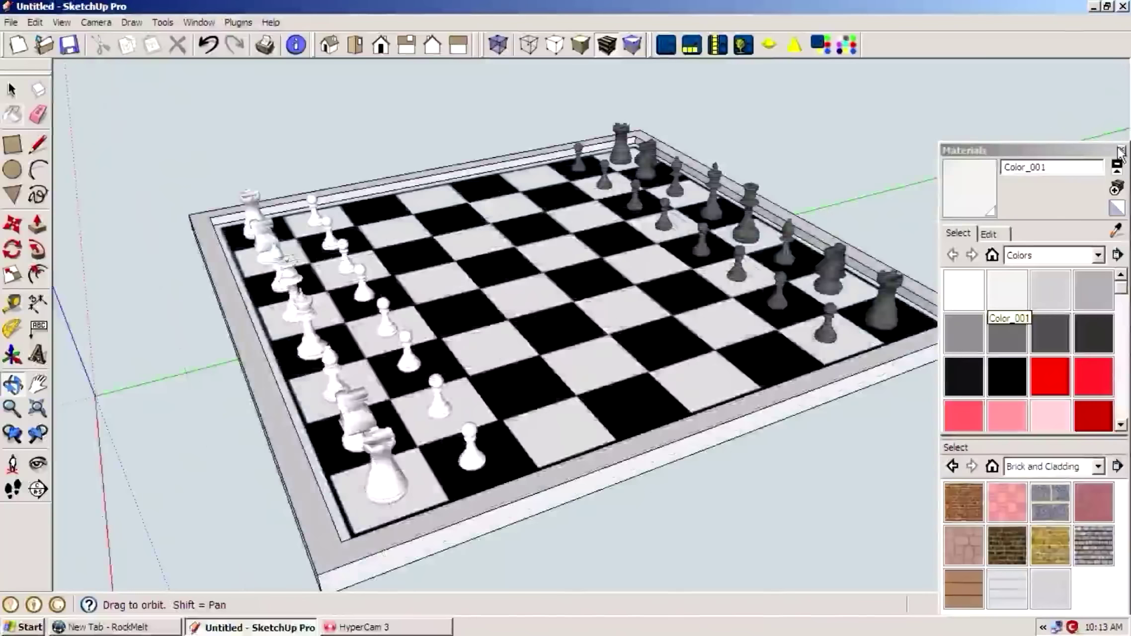
# Export the scene via SU2KT, overwriting the previous export, and open it in Kerkythea.
pyautogui.click(989, 149)
pyautogui.click(660, 42)
pyautogui.press('Return')
pyautogui.click(615, 346)
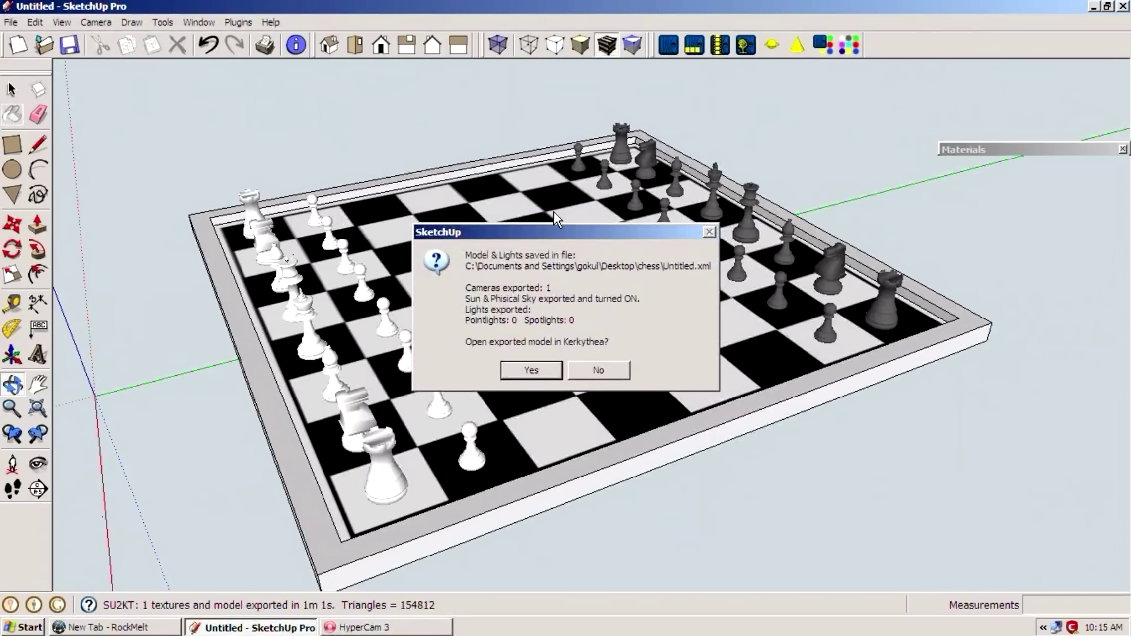
pyautogui.click(546, 368)
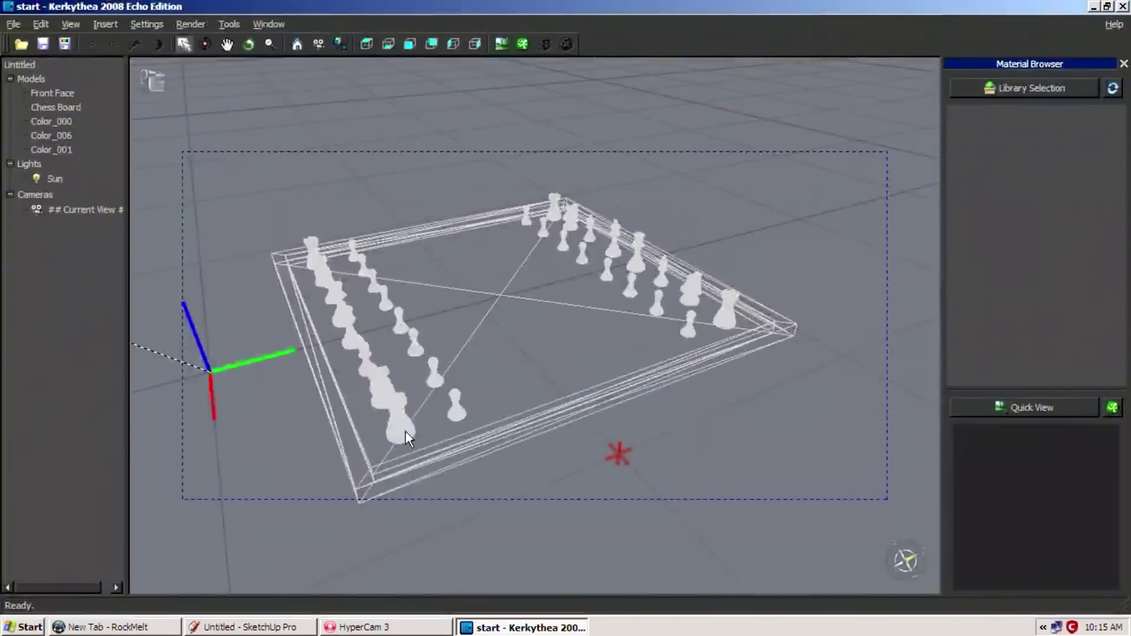
# Apply Bronze from the Basic Pack library to the Color_000 white pieces.
pyautogui.click(404, 430)
pyautogui.click(992, 91)
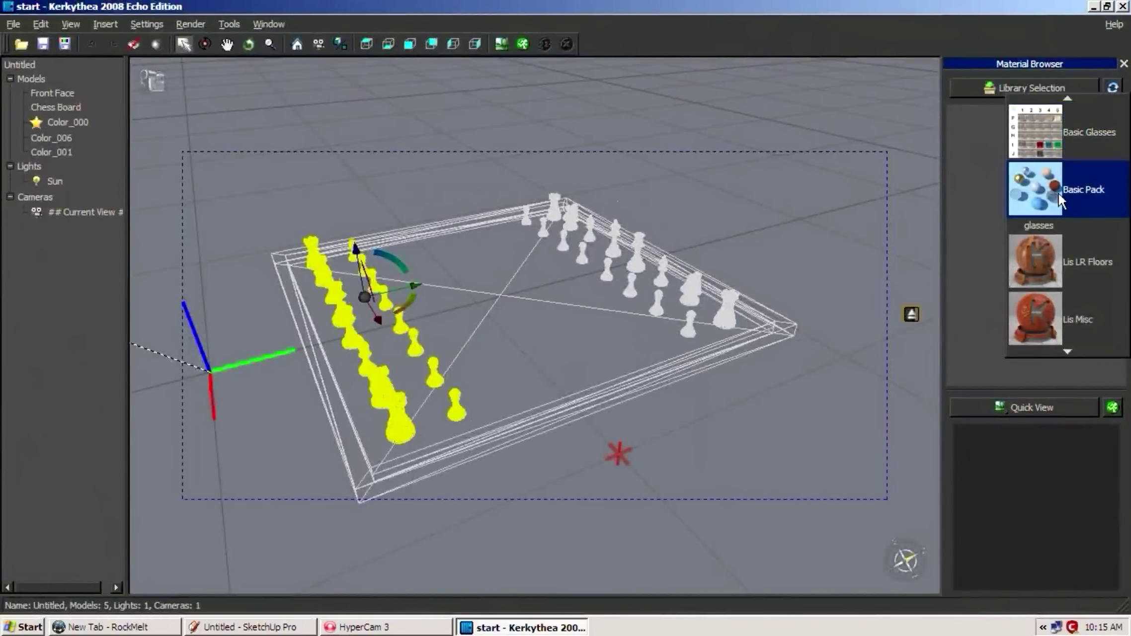
pyautogui.click(1022, 217)
pyautogui.moveTo(1038, 209); pyautogui.dragTo(693, 328)
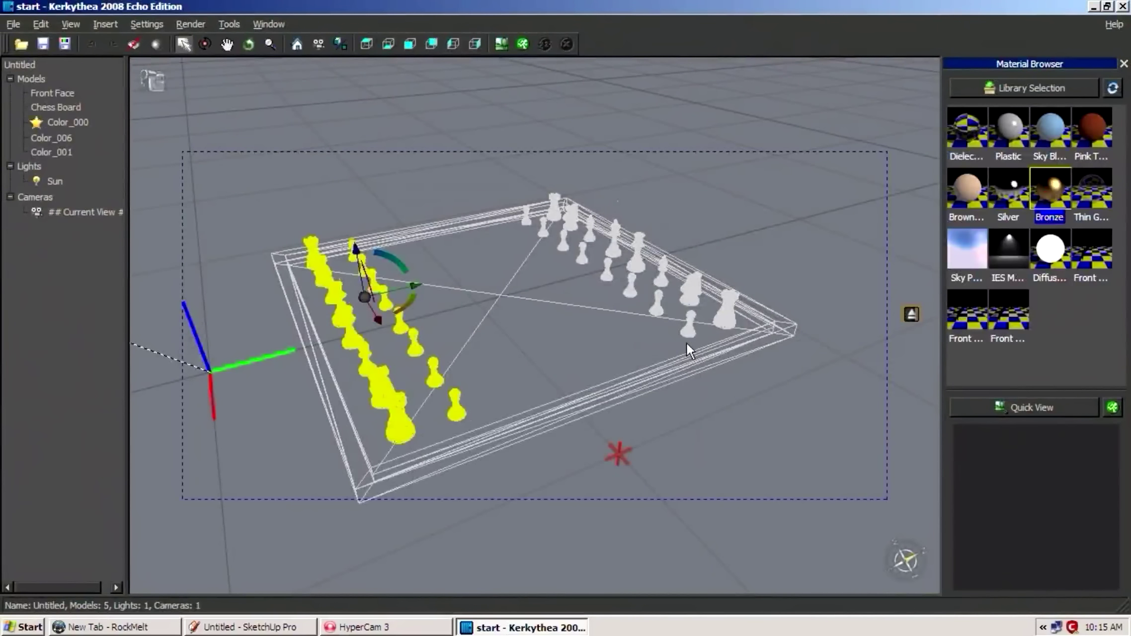
# Select the dark pieces, then give the Color_001 board frame Lis HD 2 wood from Lis LR Floors.
pyautogui.click(693, 328)
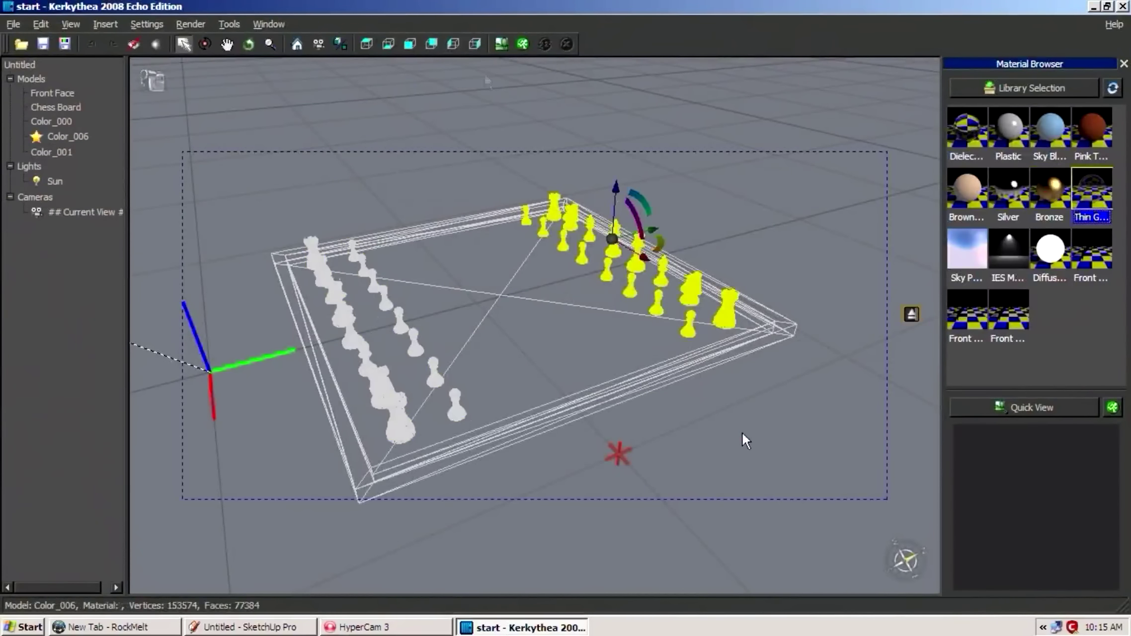
pyautogui.click(530, 433)
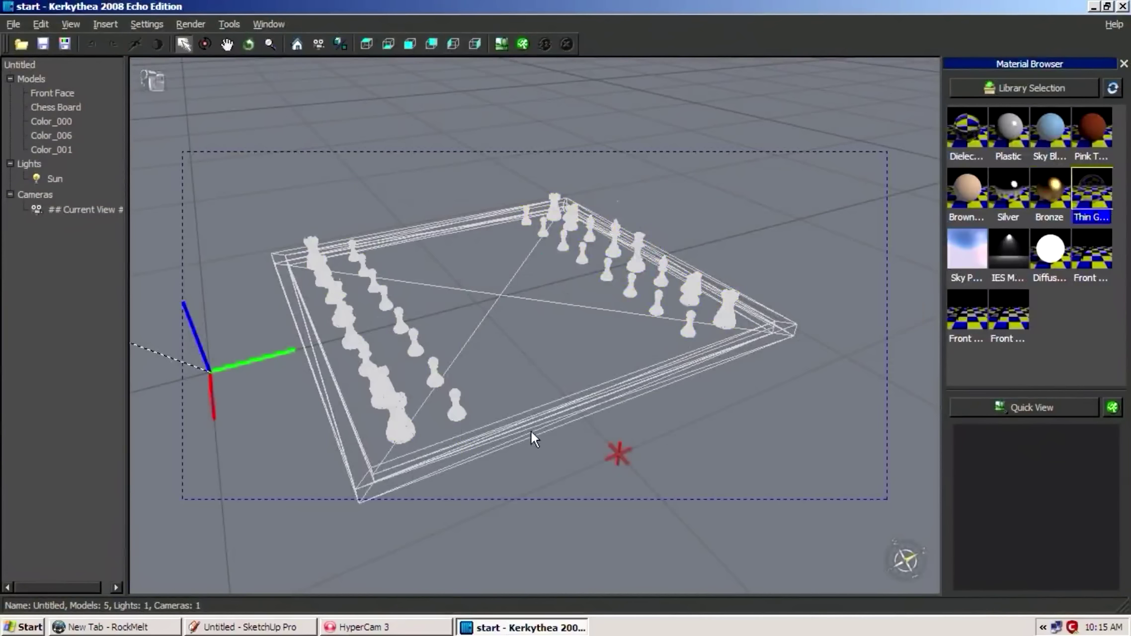
pyautogui.click(416, 476)
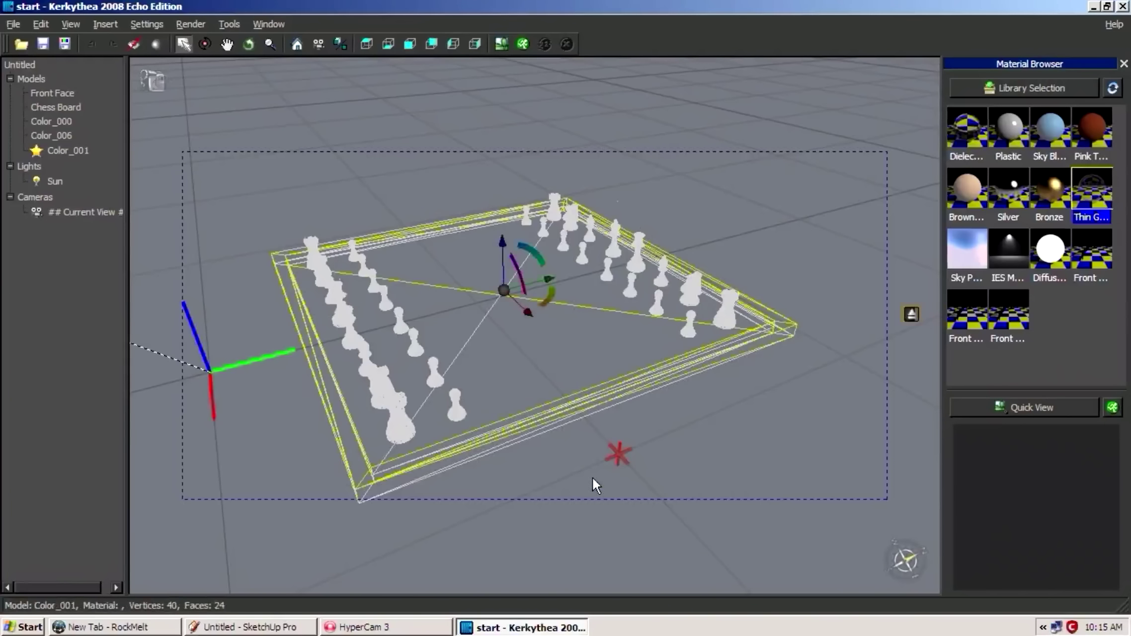
pyautogui.click(1063, 89)
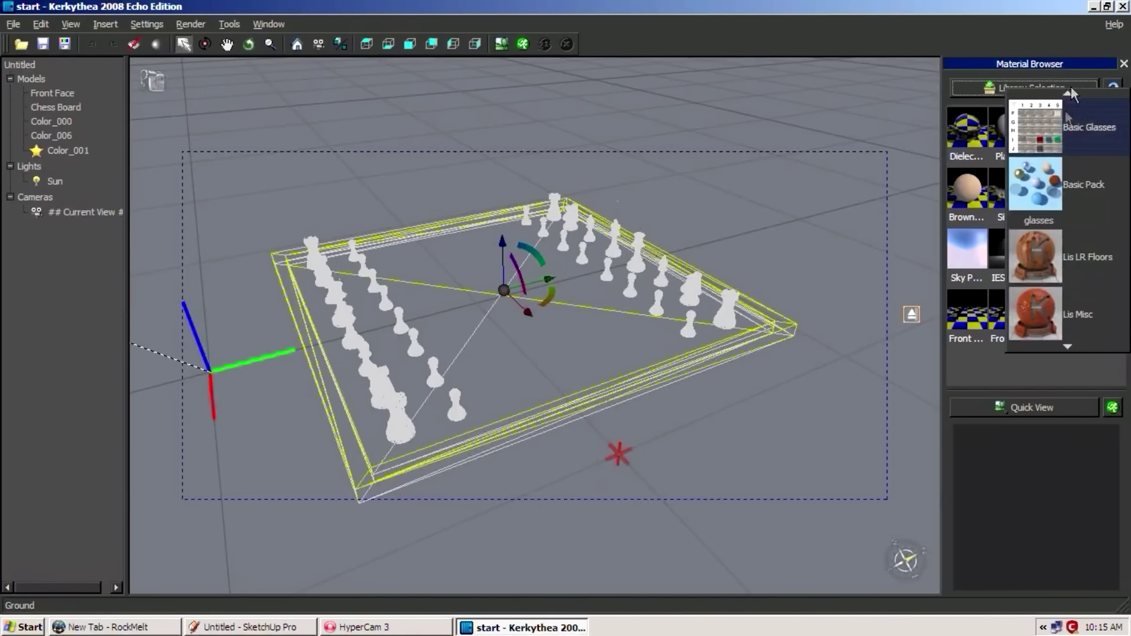
pyautogui.click(1051, 254)
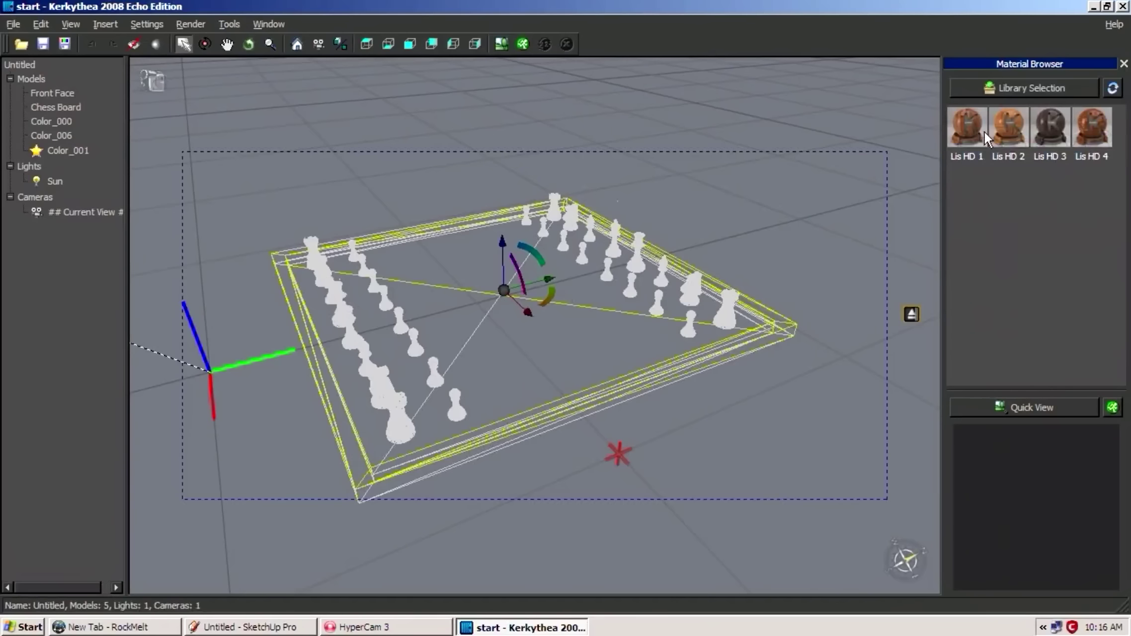
pyautogui.click(1009, 130)
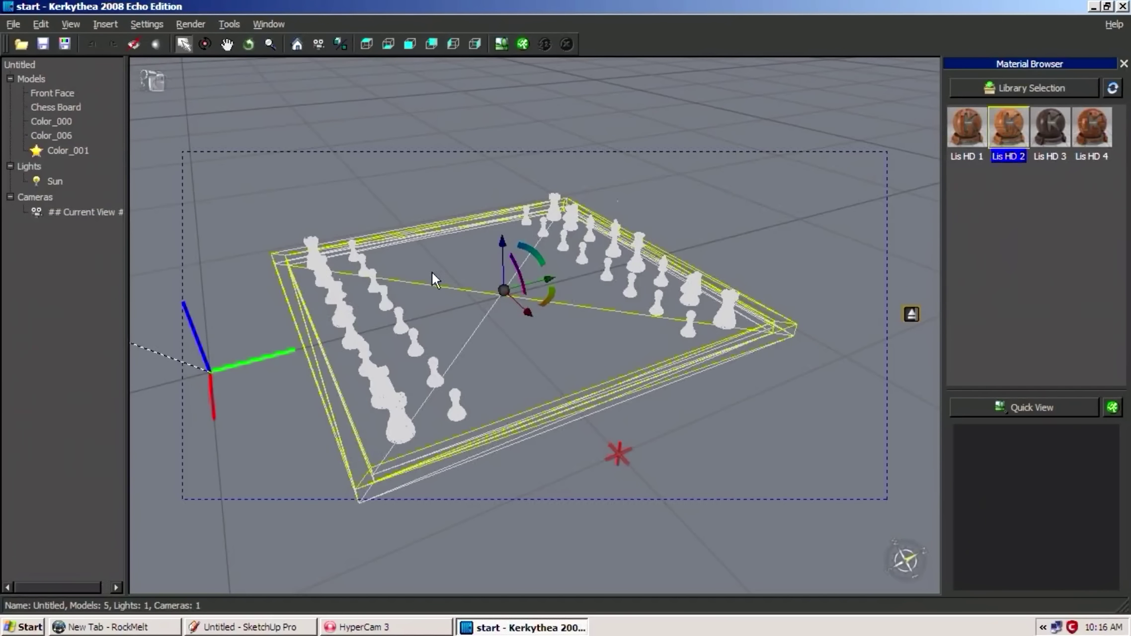
# Render the chess scene with the confirmed settings and view the result full screen.
pyautogui.click(522, 43)
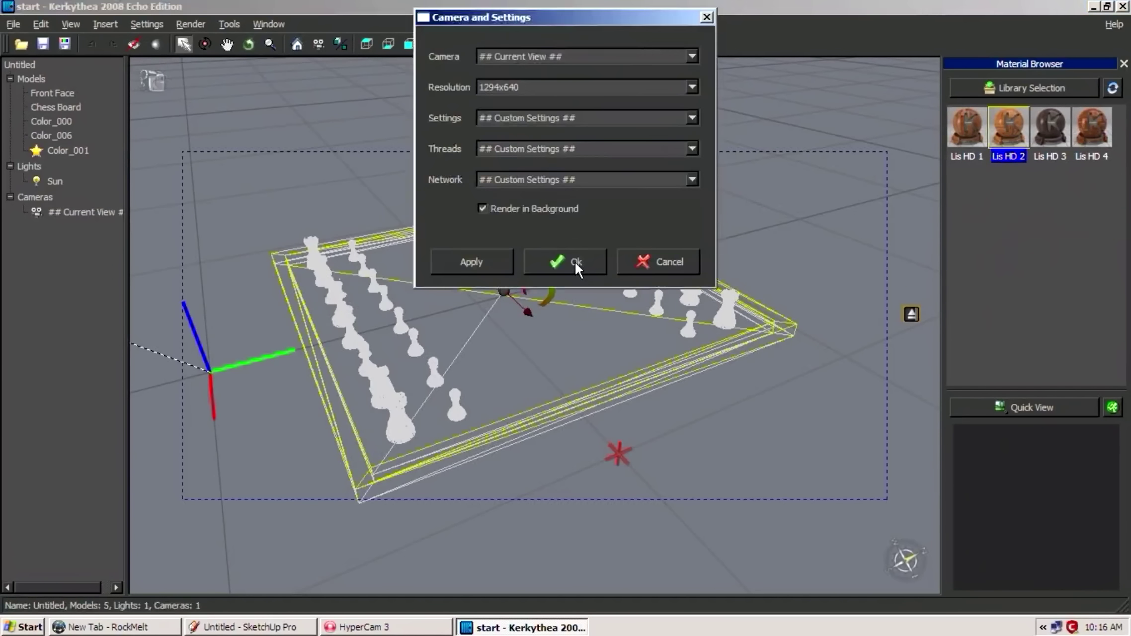
pyautogui.click(575, 262)
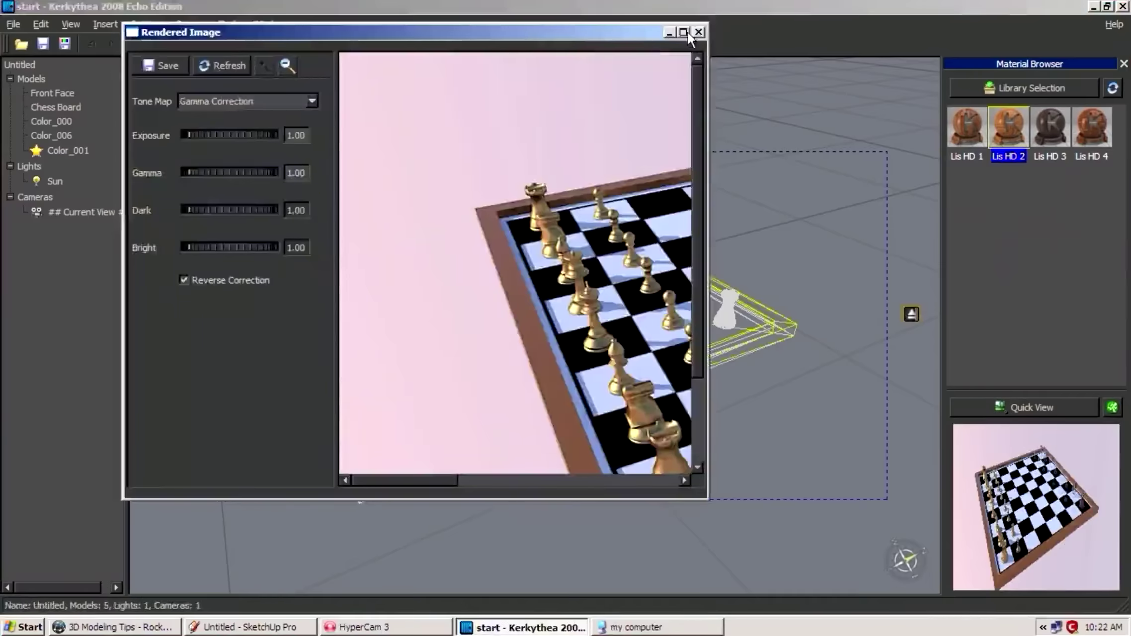
pyautogui.click(683, 32)
pyautogui.moveTo(1101, 594); pyautogui.dragTo(1033, 587)
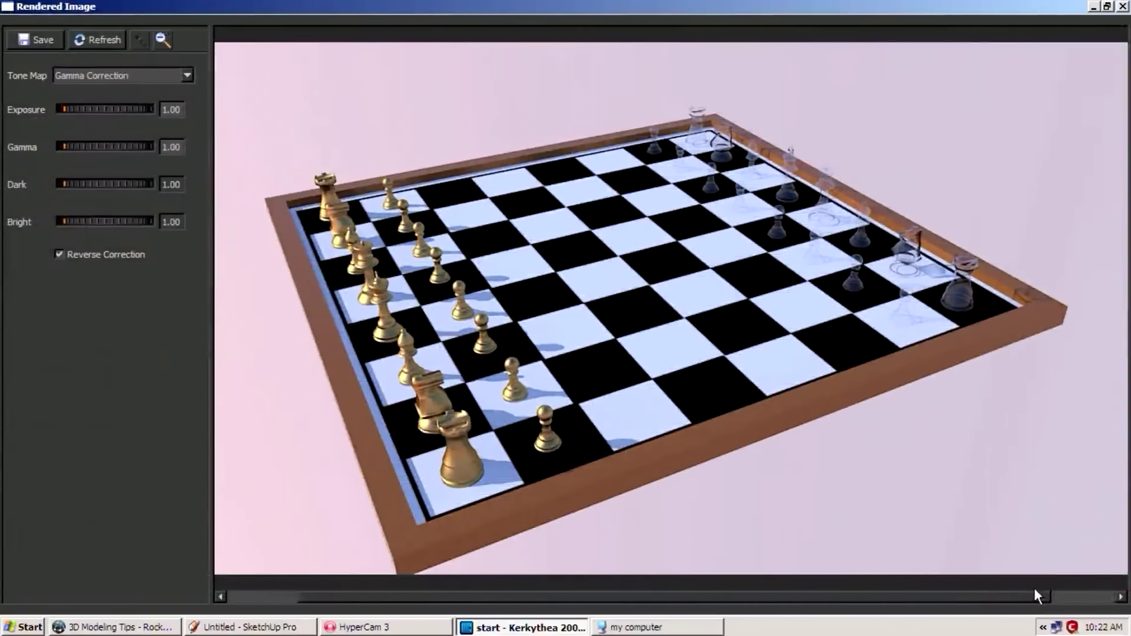